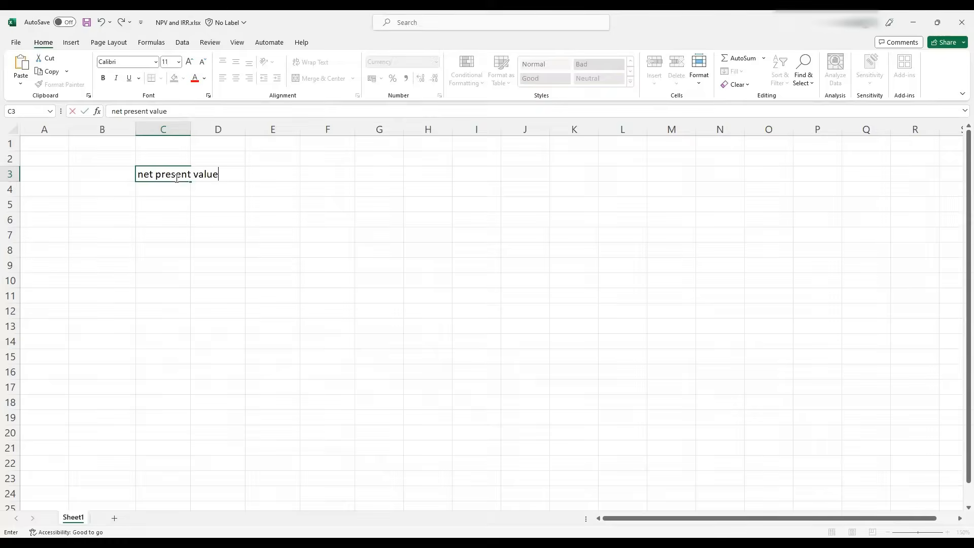
Add the label "internal rate of return" in C4 beneath "net present value"
key("Return")
type("inte")
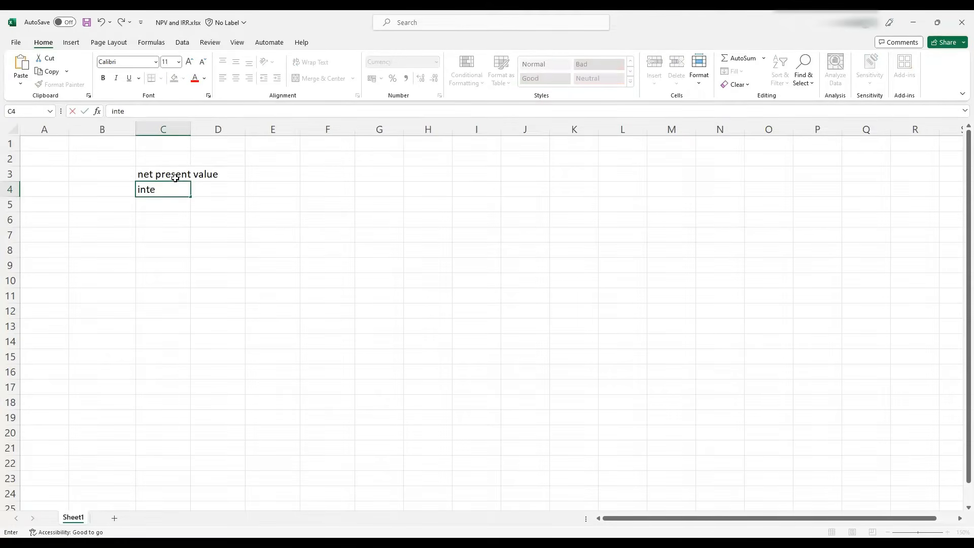
type("rnal rate of return")
key("Return")
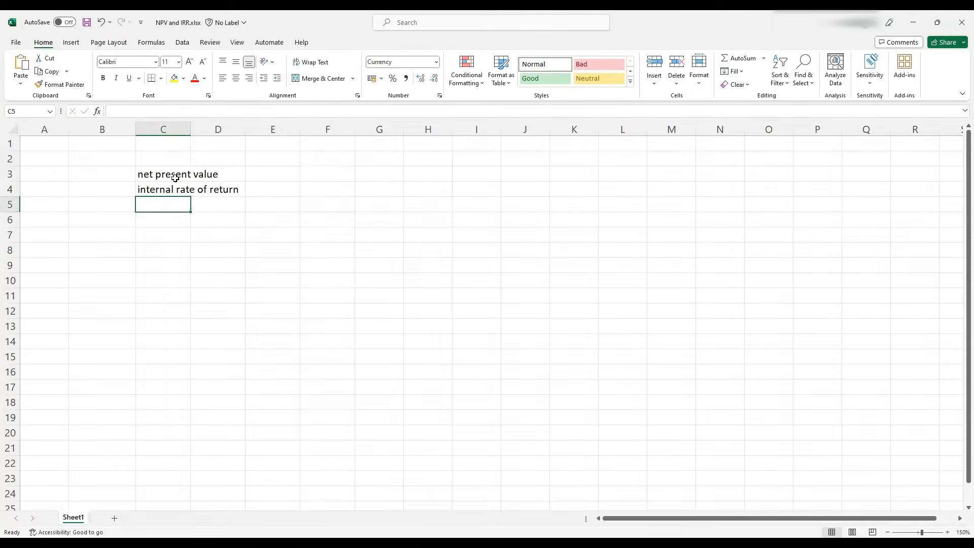
Enter the abbreviations NPV and IRR in B3 and B4 beside the labels
left_click(95, 173)
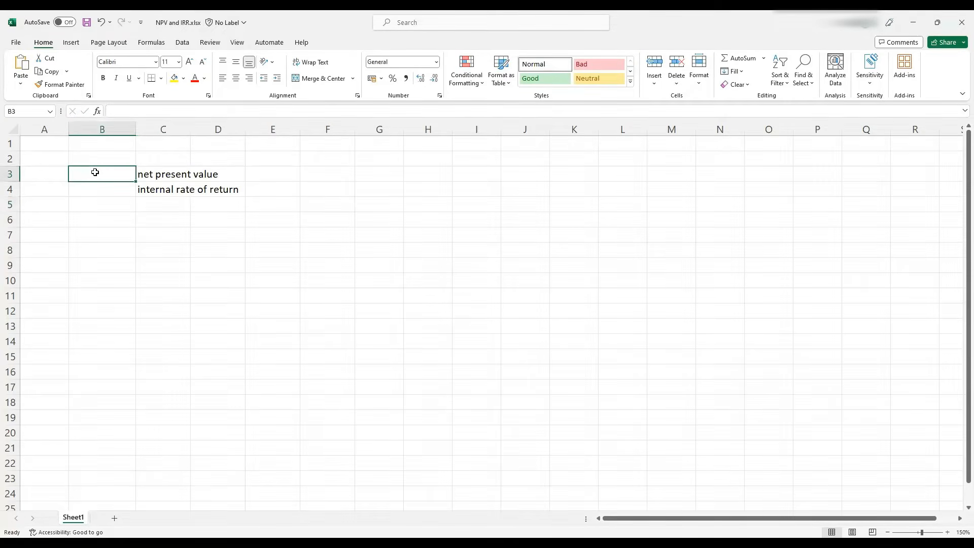
type("NPV")
key("Return")
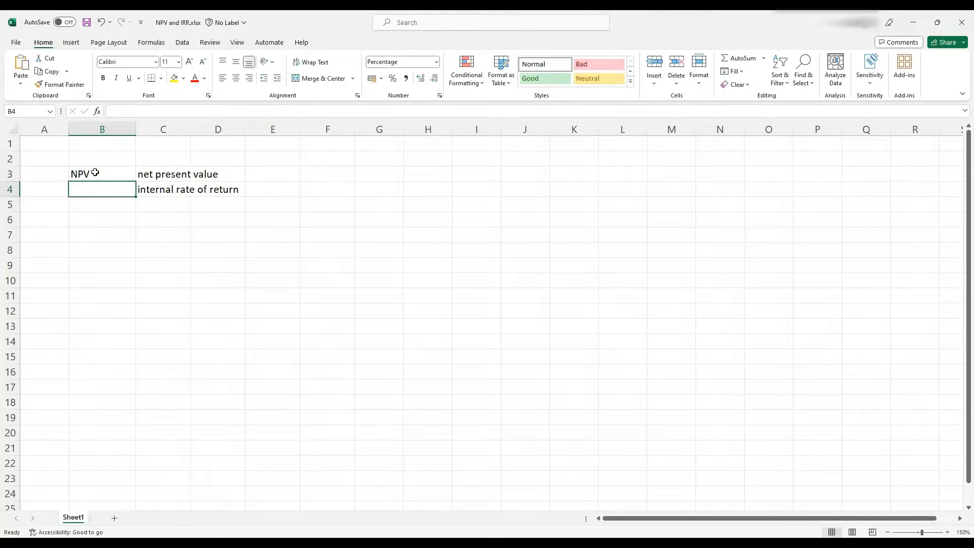
type("IRR")
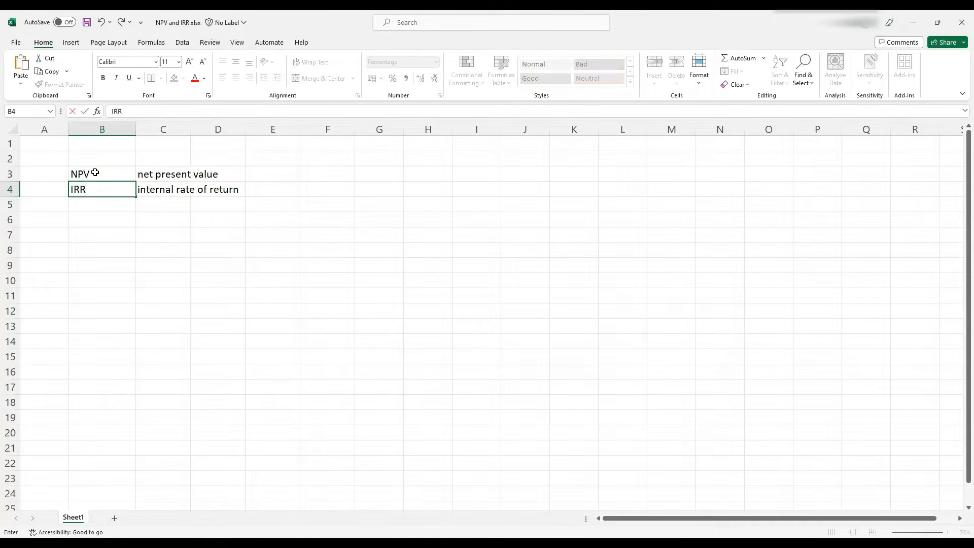
key("Return")
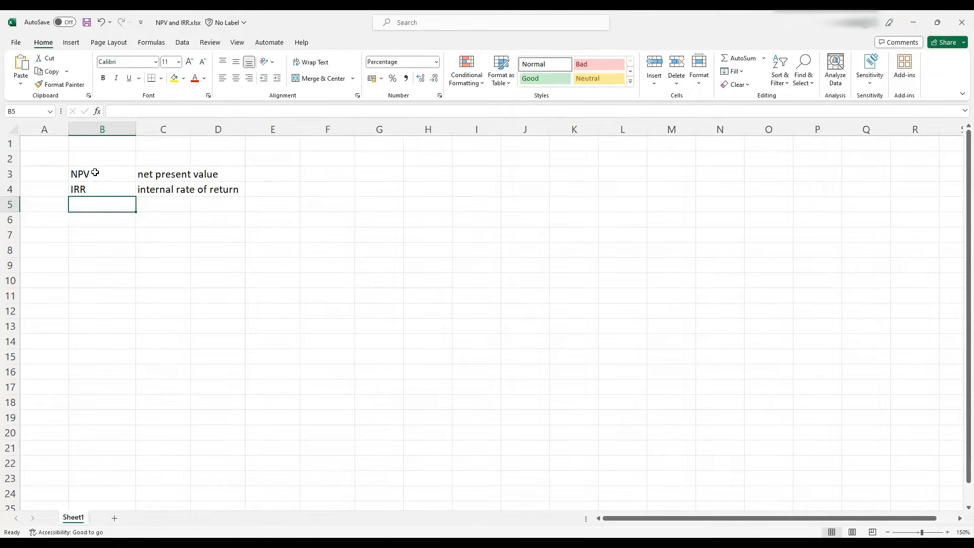
Clear the NPV and IRR labels and their descriptions from B3:C4
left_click_drag(95, 172, 146, 185)
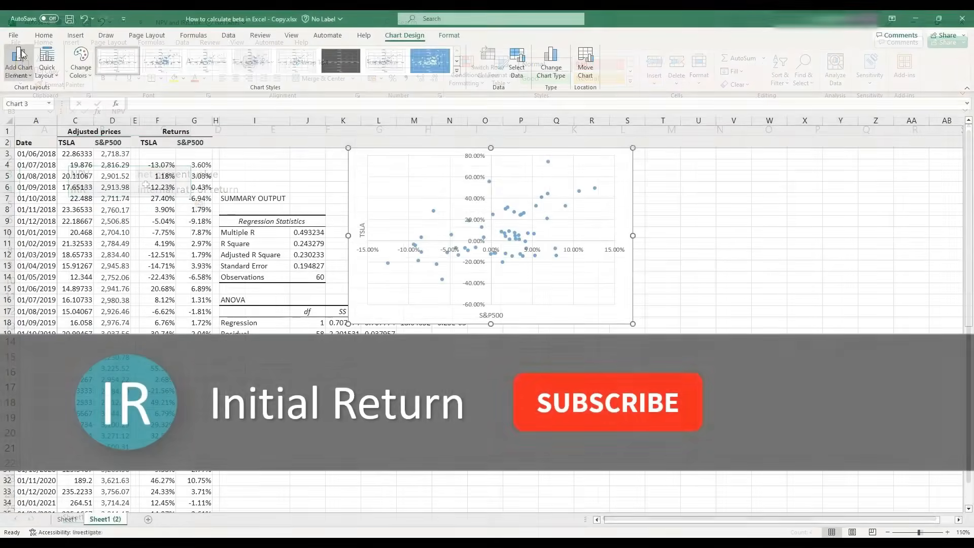
left_click(18, 62)
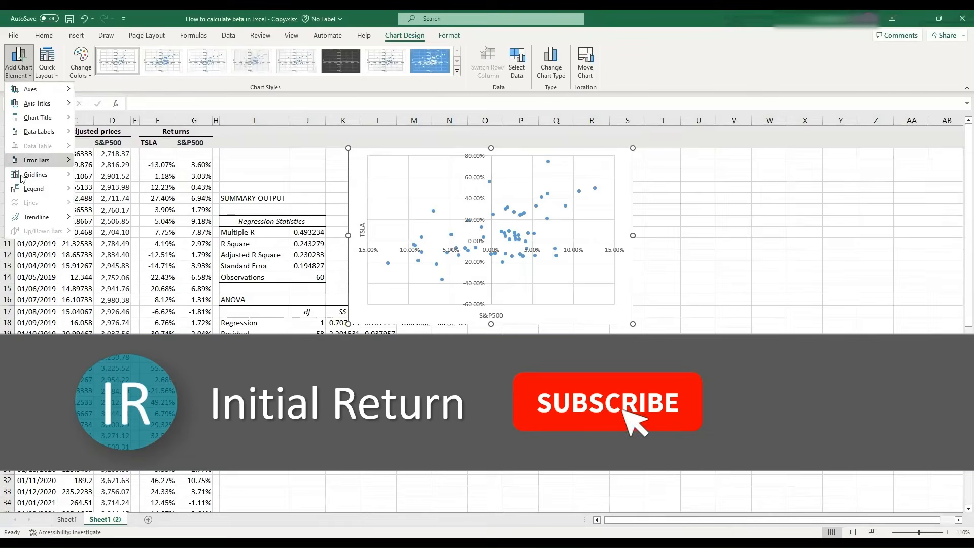
mouse_move(36, 217)
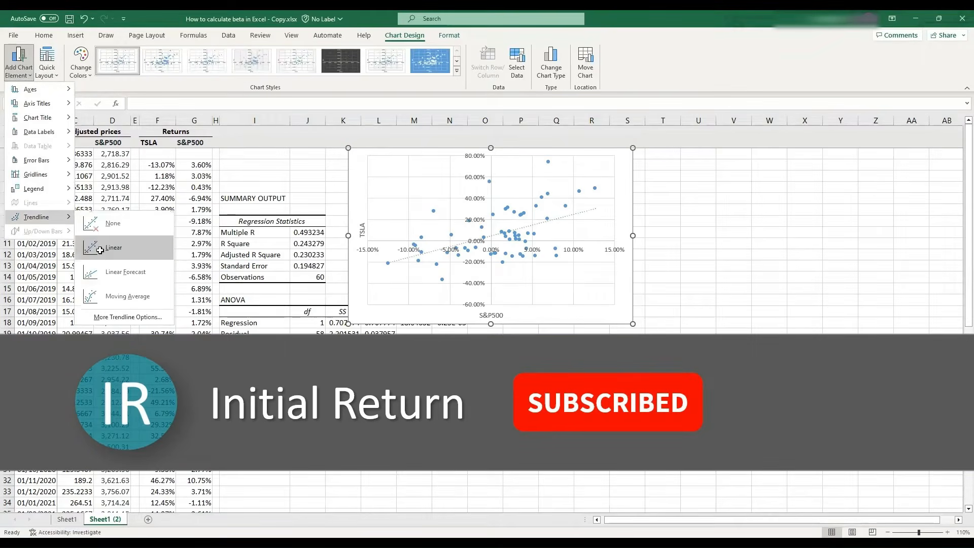
left_click(100, 250)
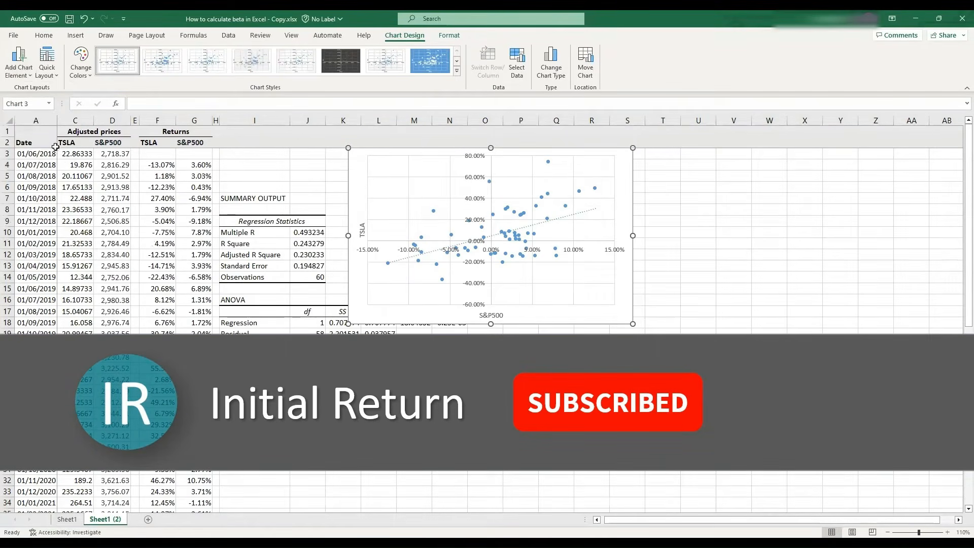
left_click(19, 63)
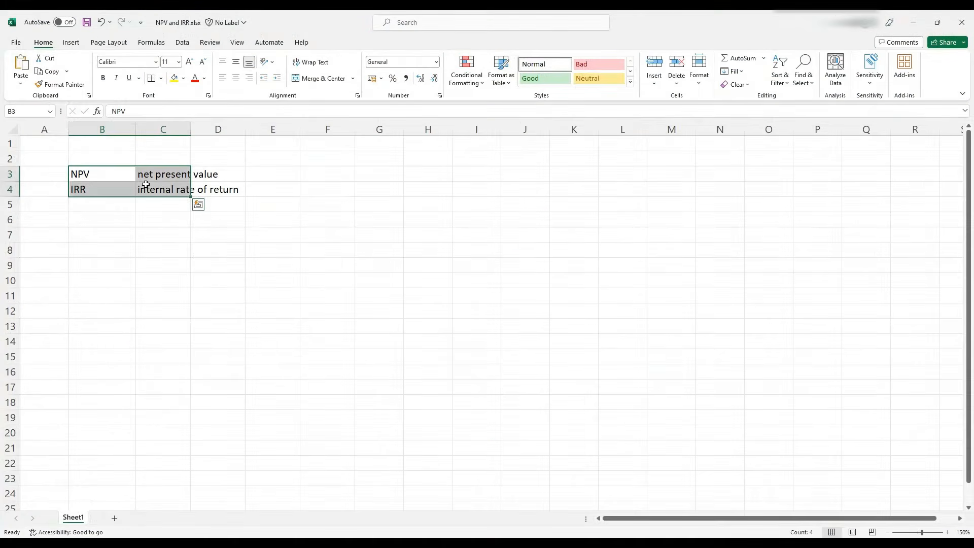
key("Delete")
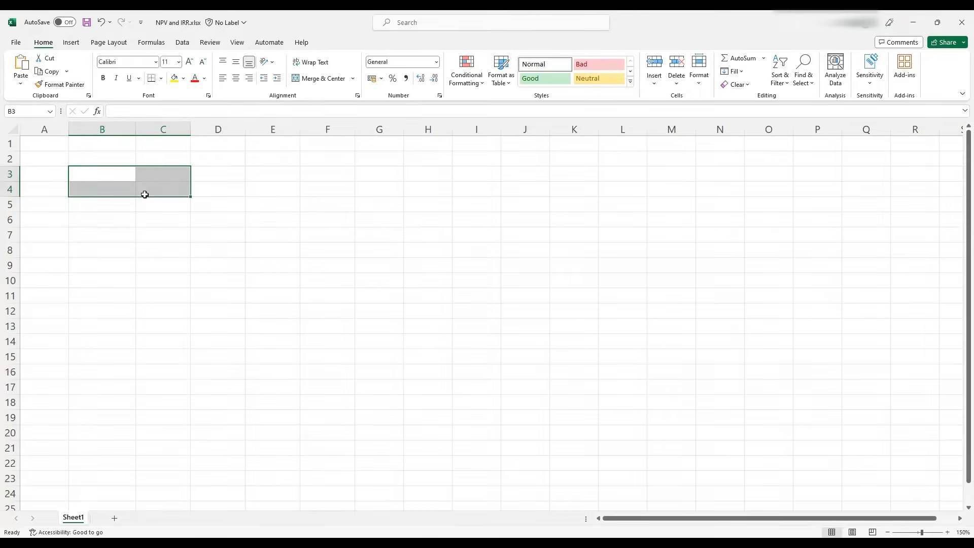
Enter the initial cash flow of -$1,000 in C3
left_click(162, 174)
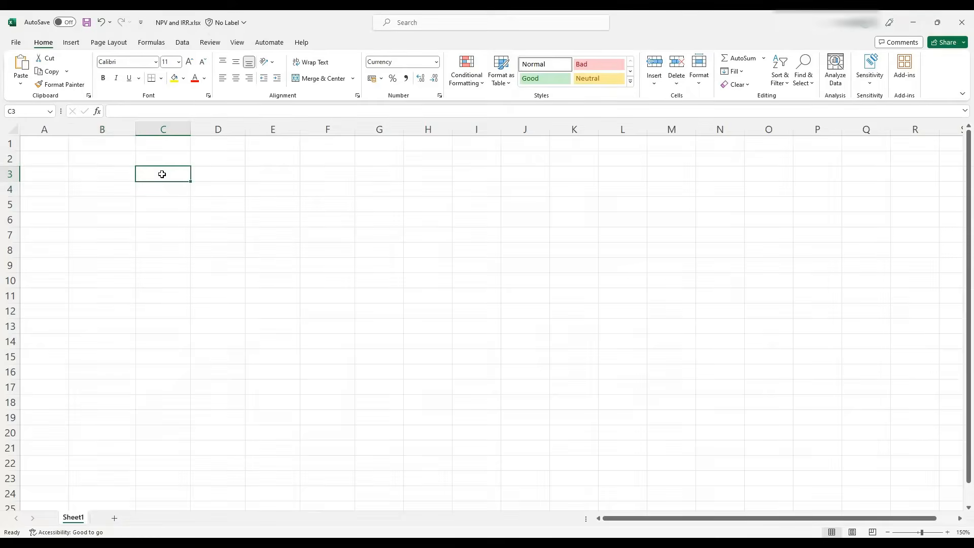
type("-$1,")
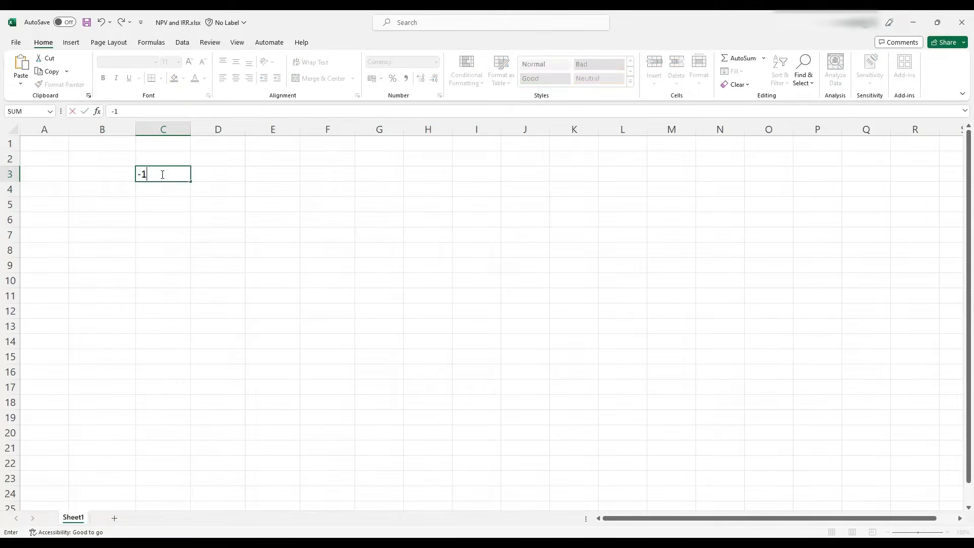
type("000")
key("Return")
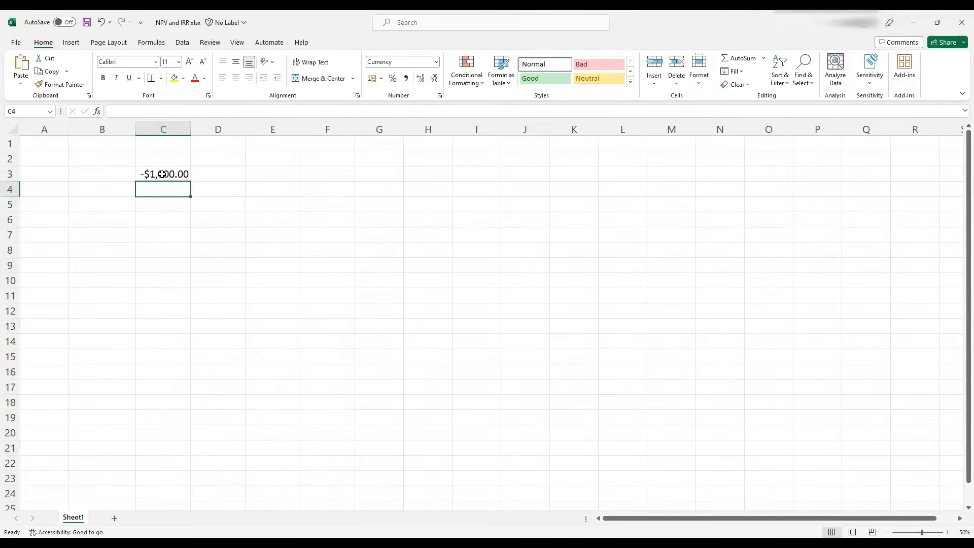
Number the periods 0, 1, 2 and 3 across C2:F2
left_click(163, 160)
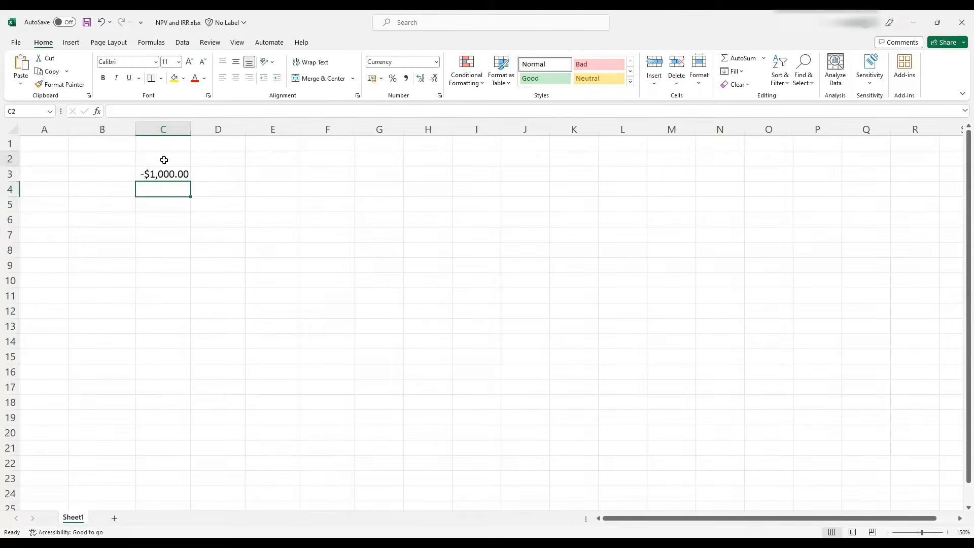
type("0")
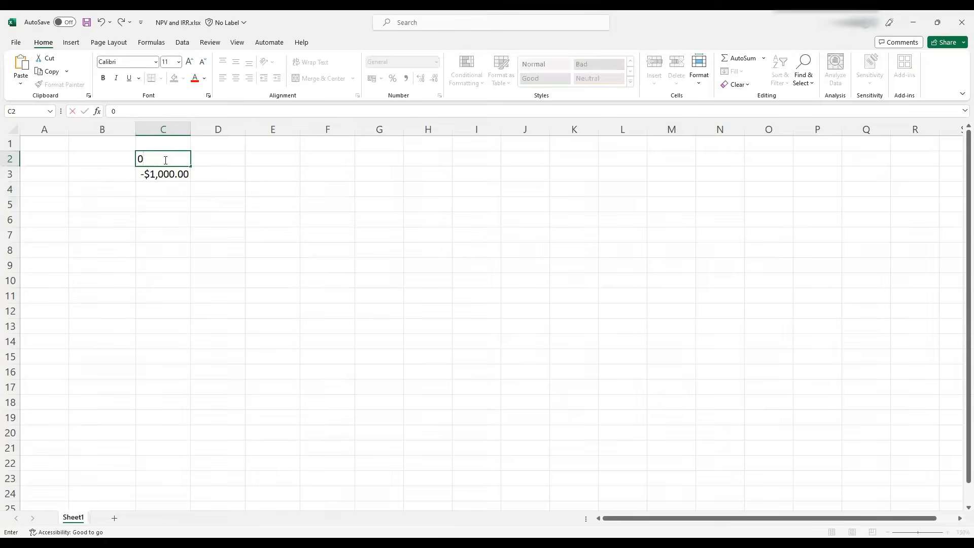
key("Return")
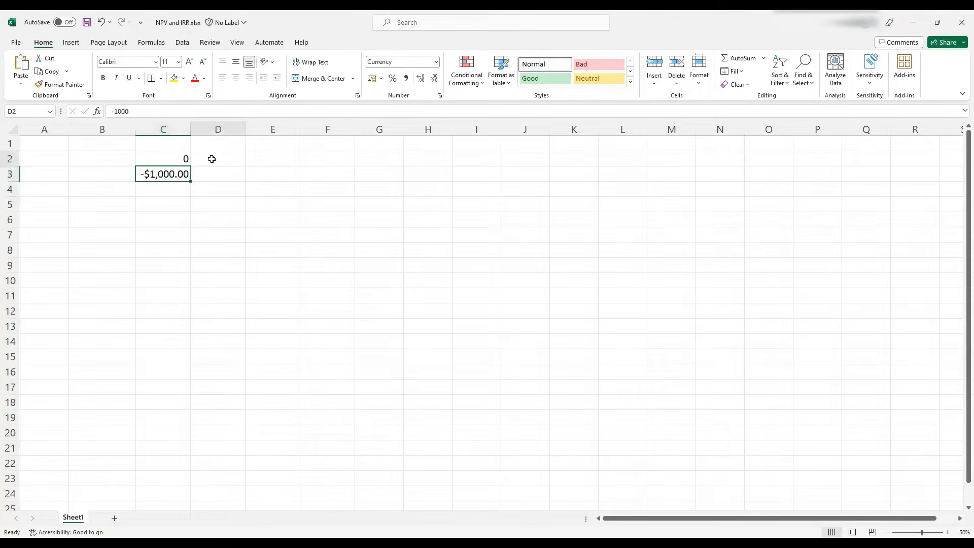
left_click(211, 159)
type("1")
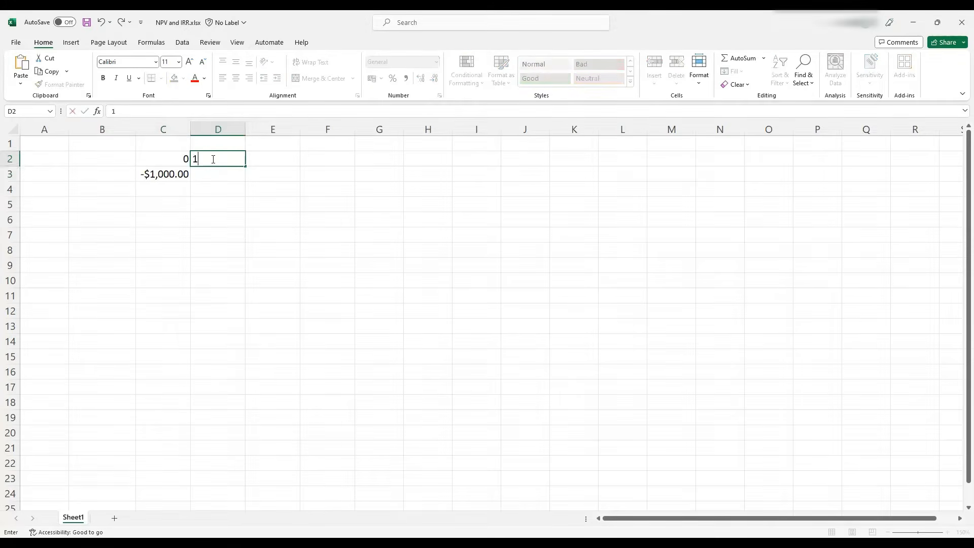
key("Tab")
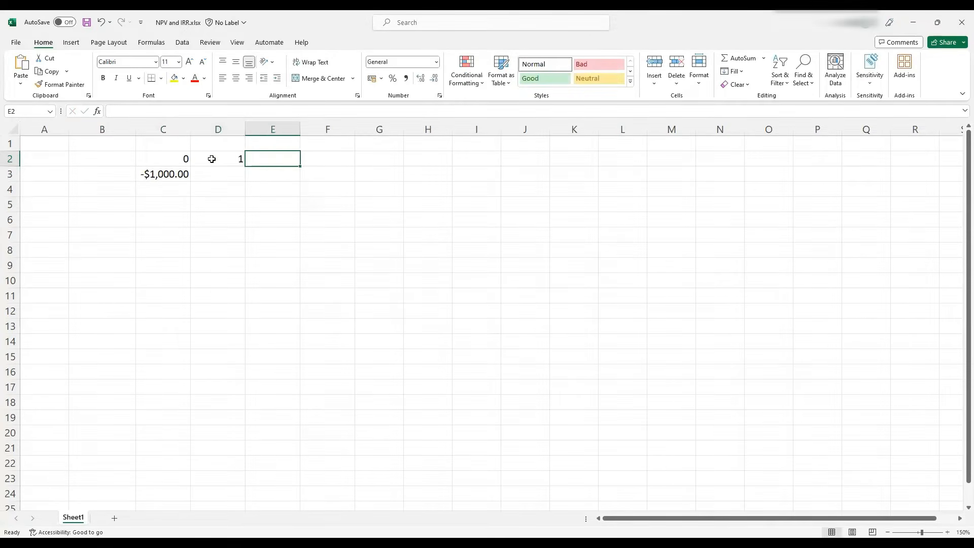
type("2")
key("Tab")
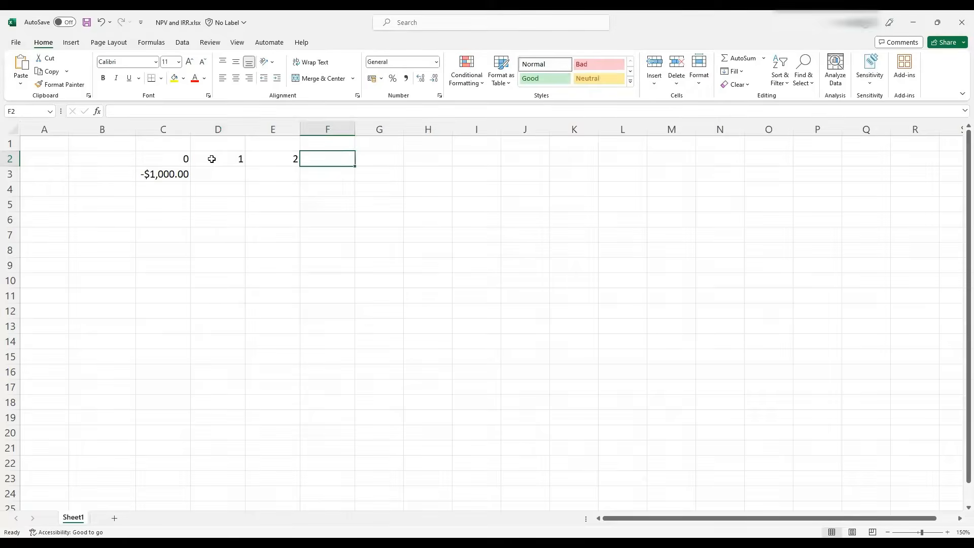
type("3")
key("Tab")
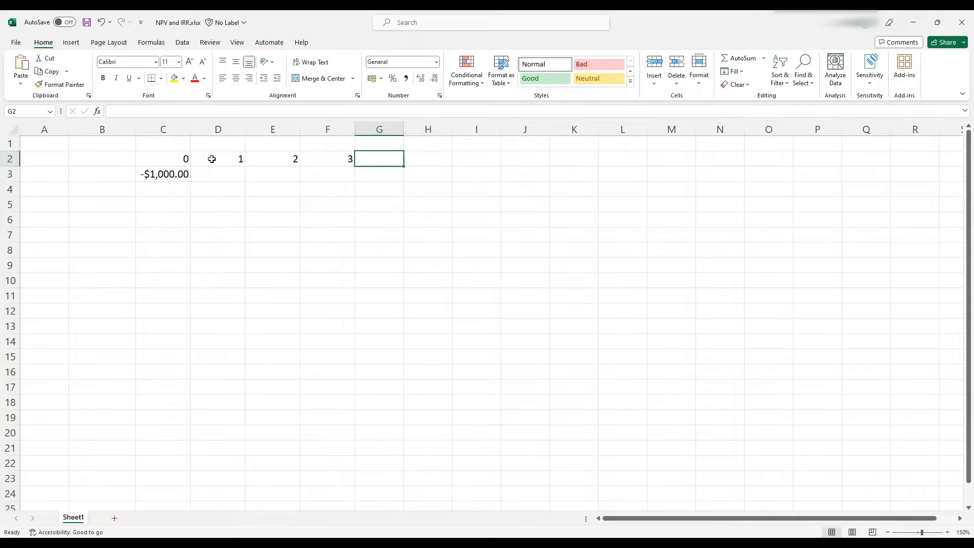
Enter cash flows of $500 for periods 1 to 3 in D3:F3
left_click(212, 174)
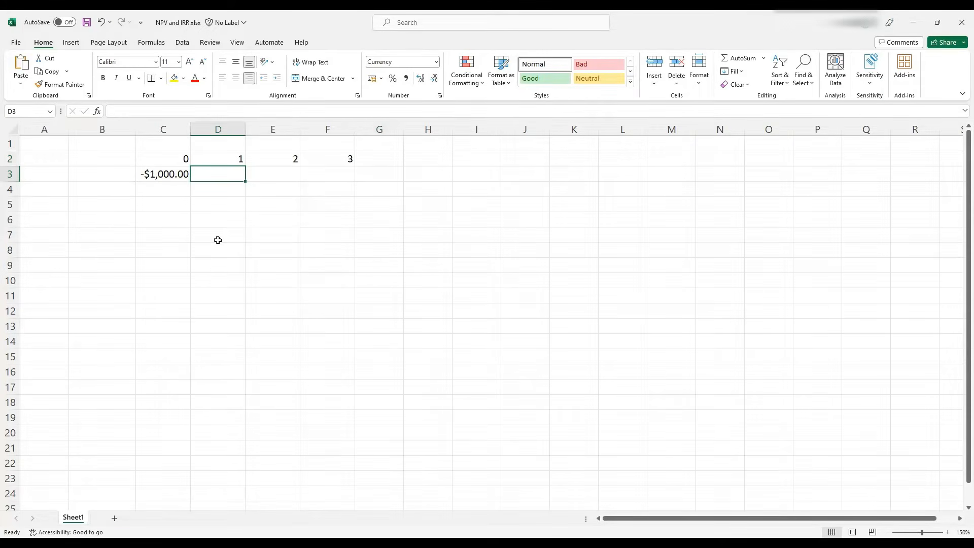
type("500")
key("Tab")
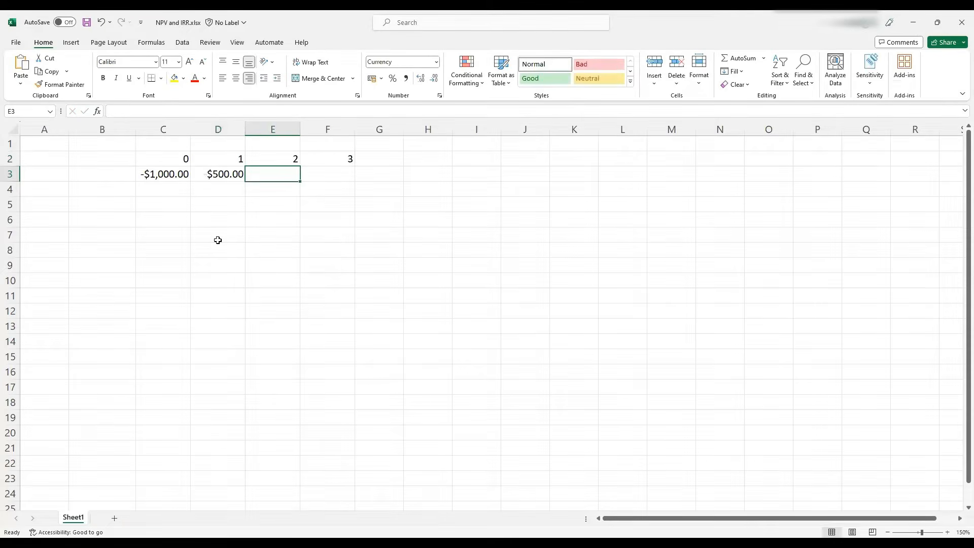
type("500")
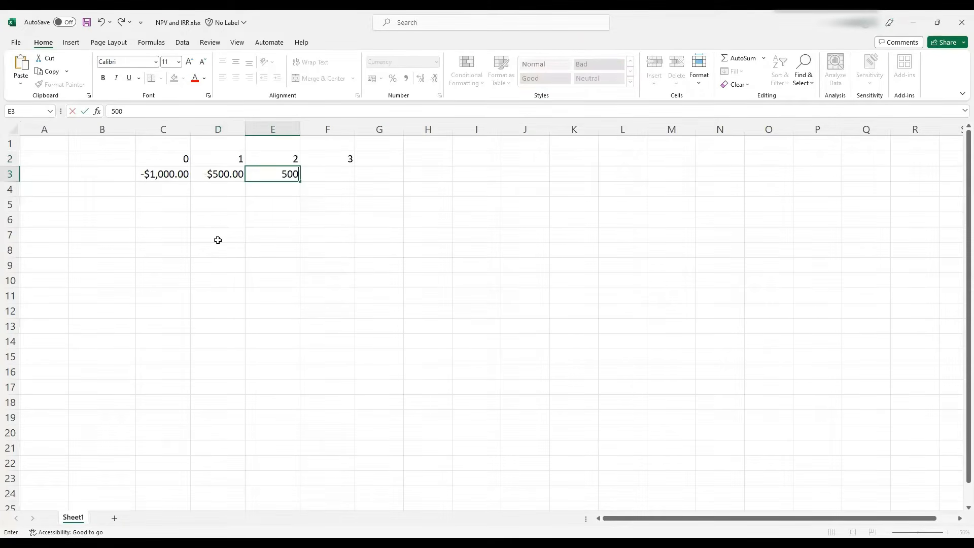
key("Tab")
type("500")
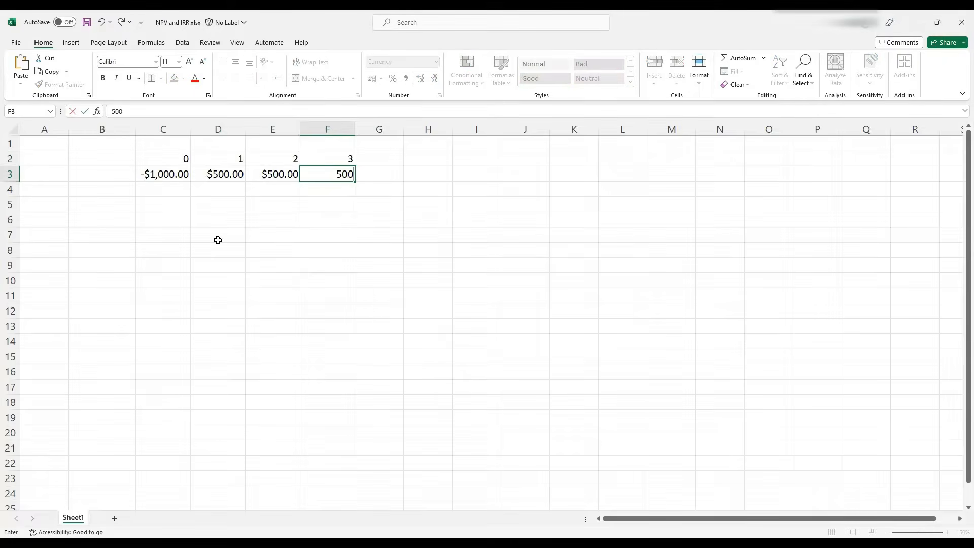
key("Return")
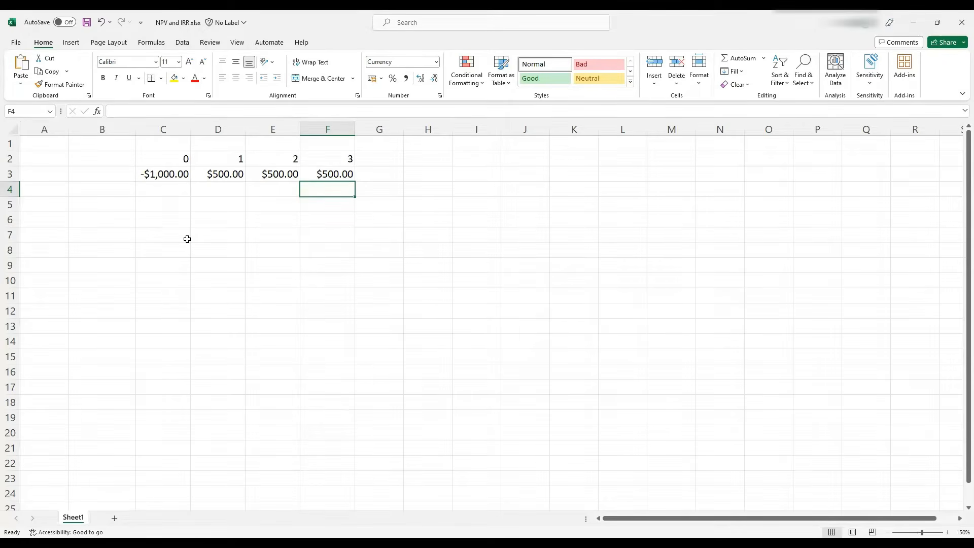
Label B2 as "discount rate"
left_click(79, 173)
left_click(75, 161)
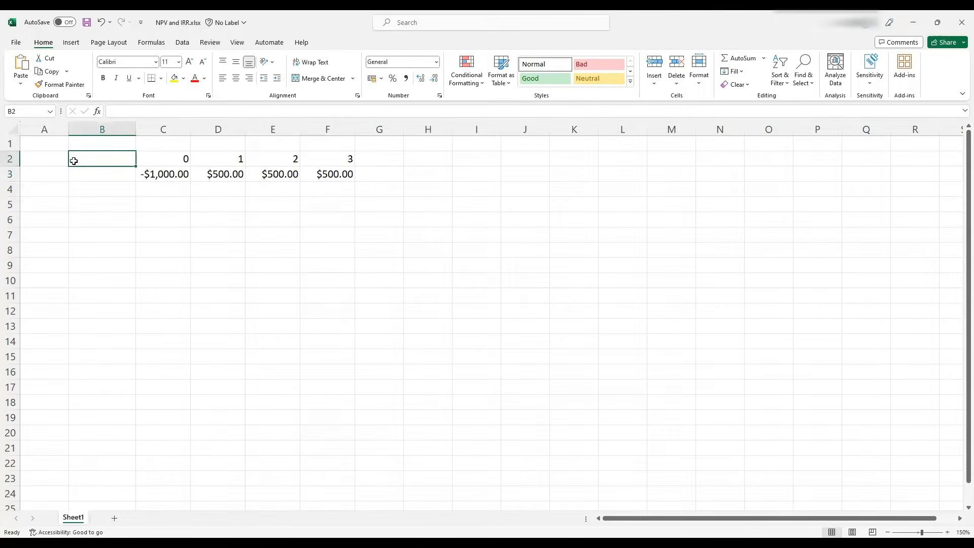
type("discou")
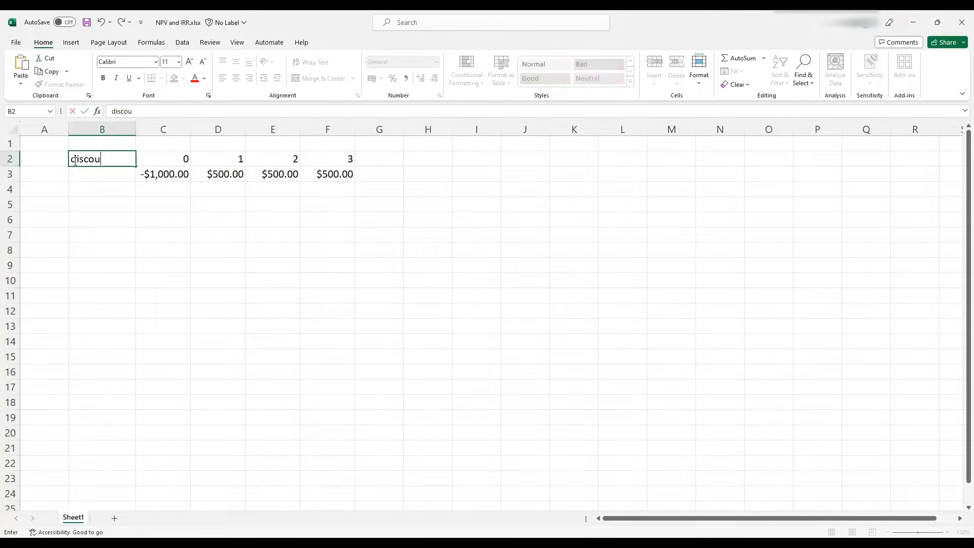
type("nt rate")
key("Return")
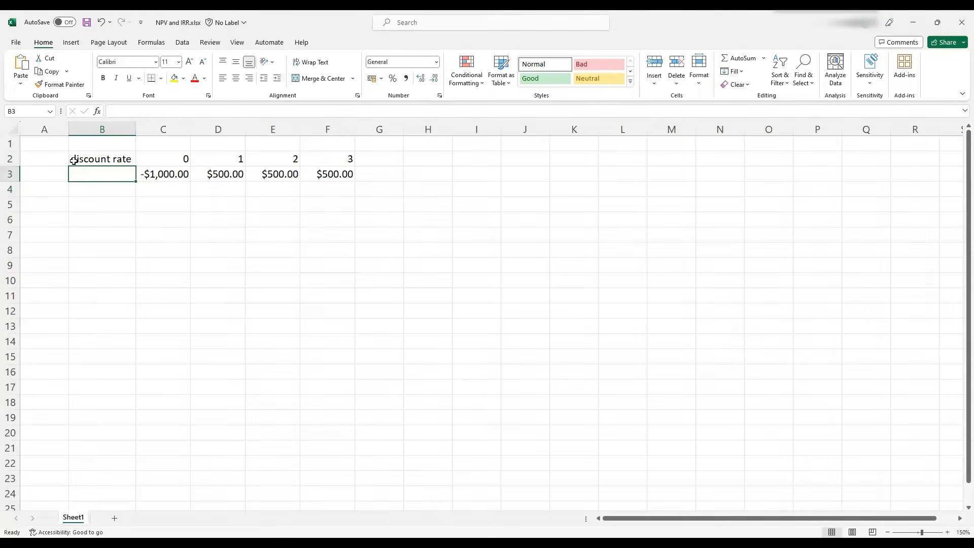
Enter a 10% discount rate in B4, then select C4 below the initial cash flow
key("Return")
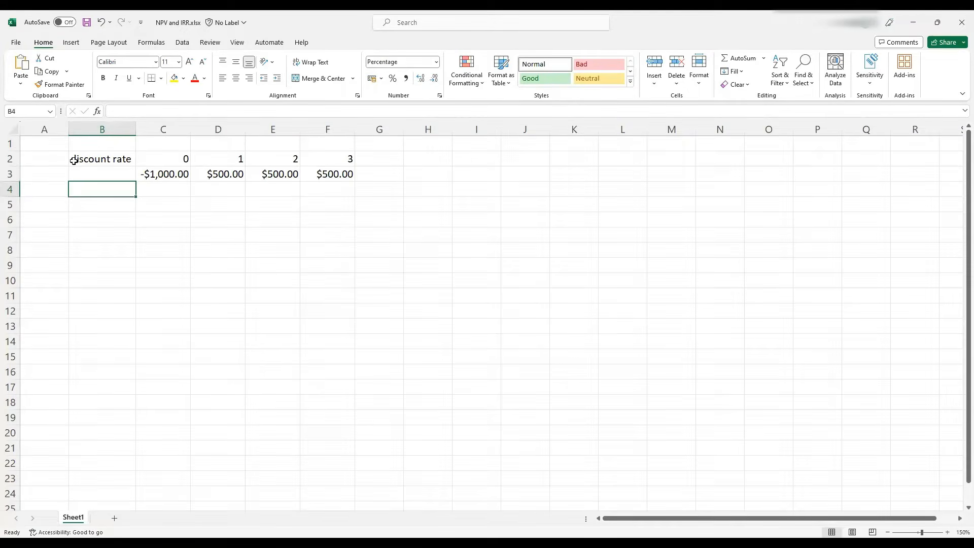
type("10")
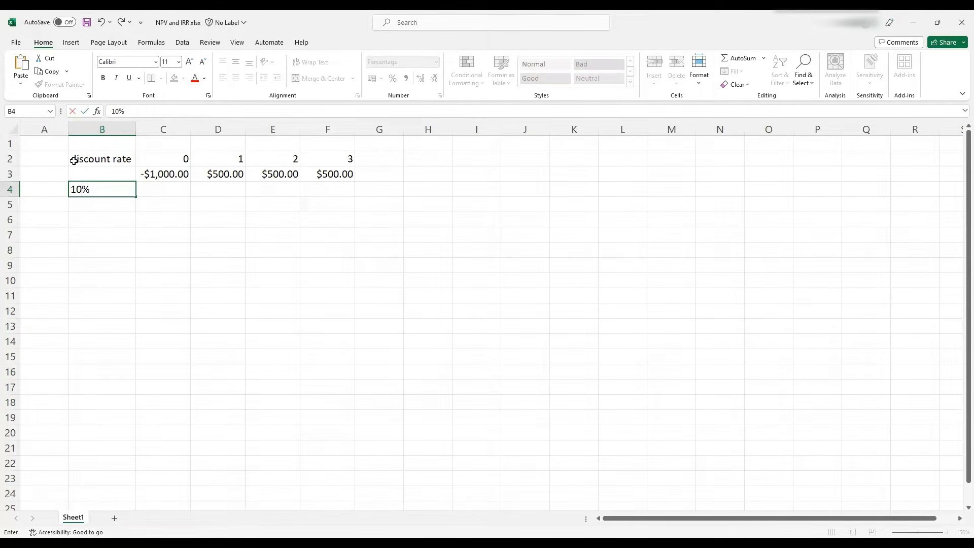
key("Tab")
key("Tab")
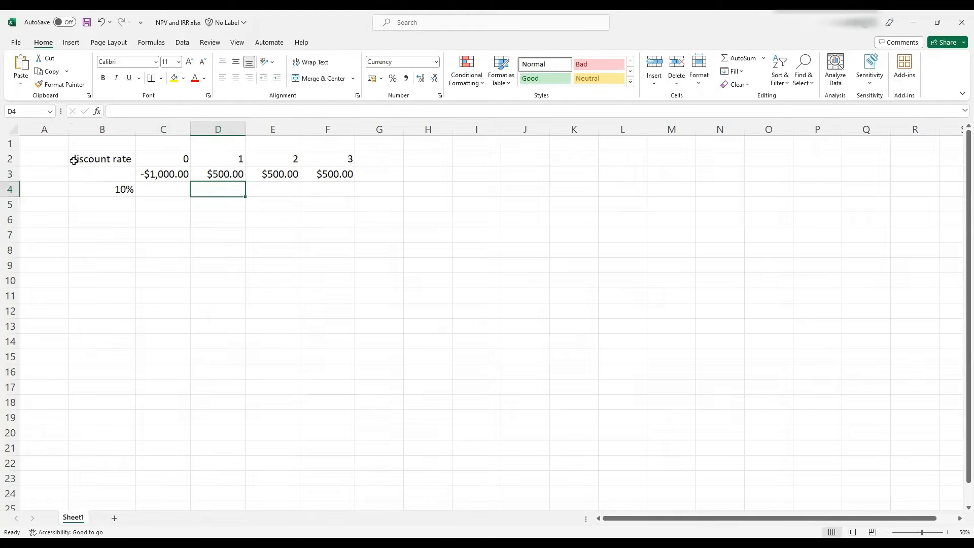
key("Left")
key("Up")
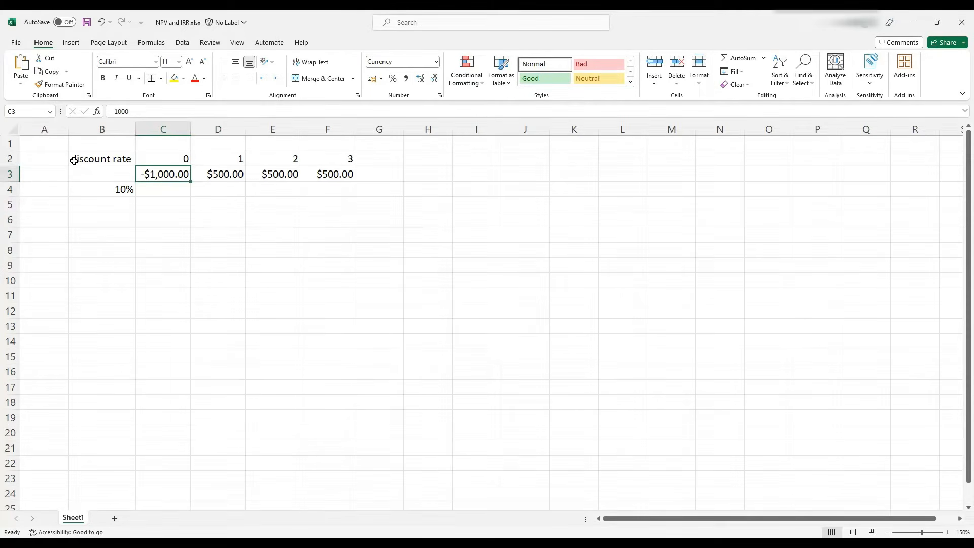
key("Down")
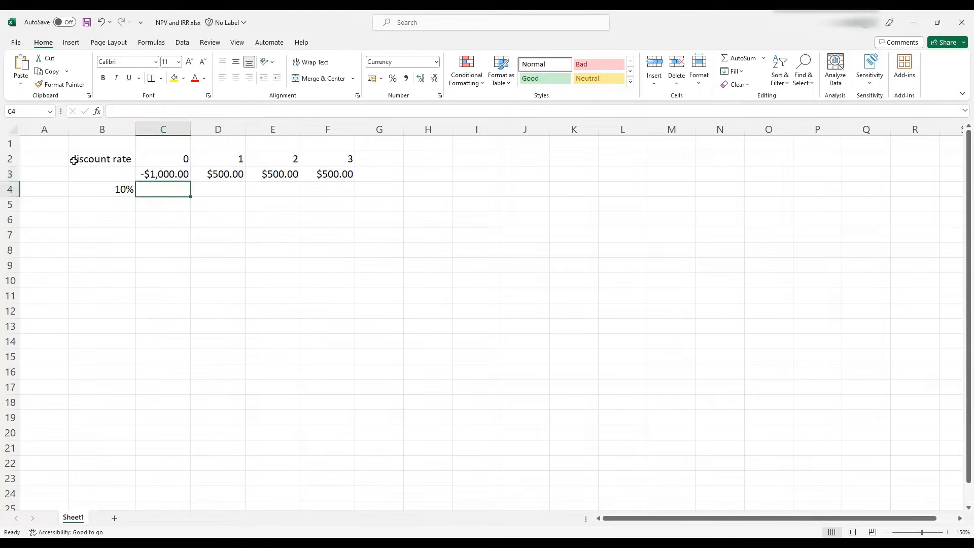
In D4, enter a formula dividing D3 by (1+B4) raised to the period in D2
key("Right")
key("Up")
key("Right")
key("Right")
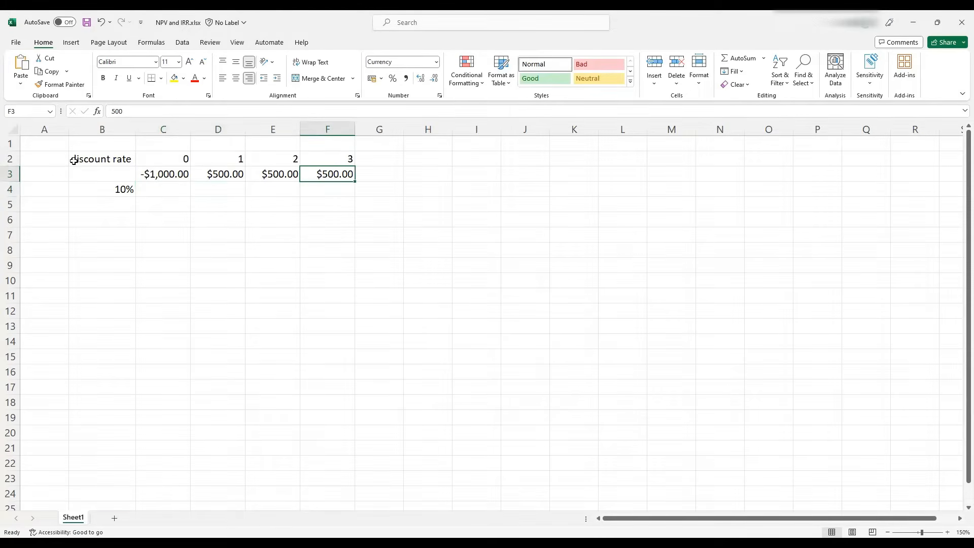
key("Left")
key("Left")
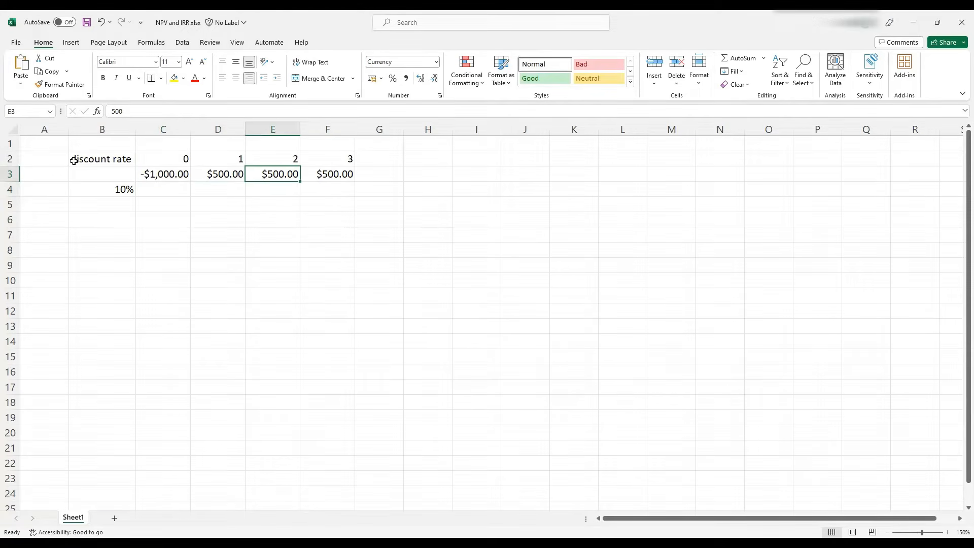
key("Down")
type("=")
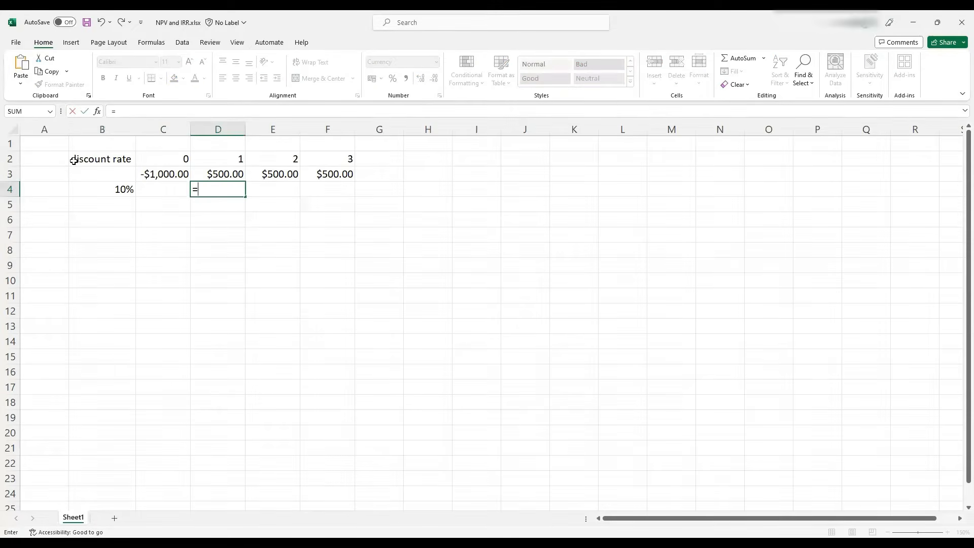
left_click(202, 169)
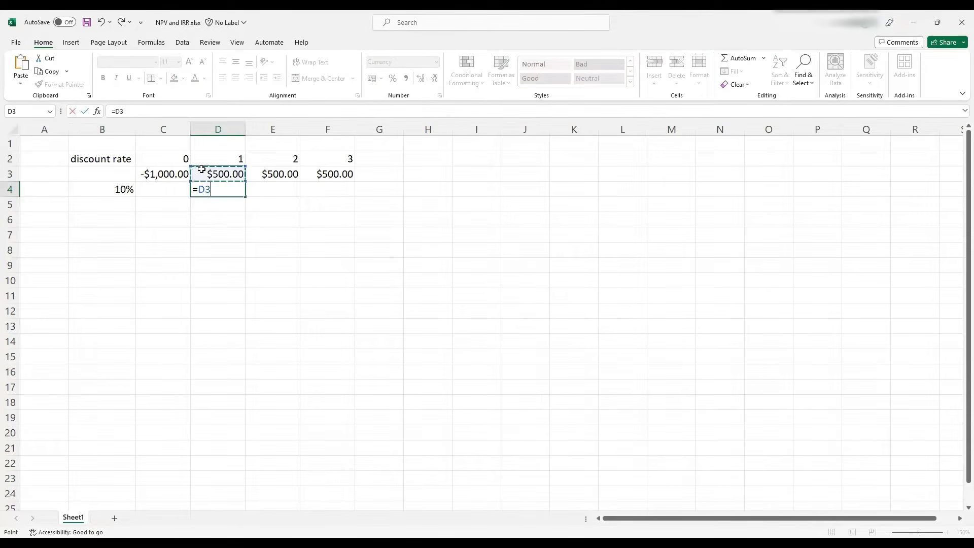
type("/(1+")
left_click(113, 184)
type(")^")
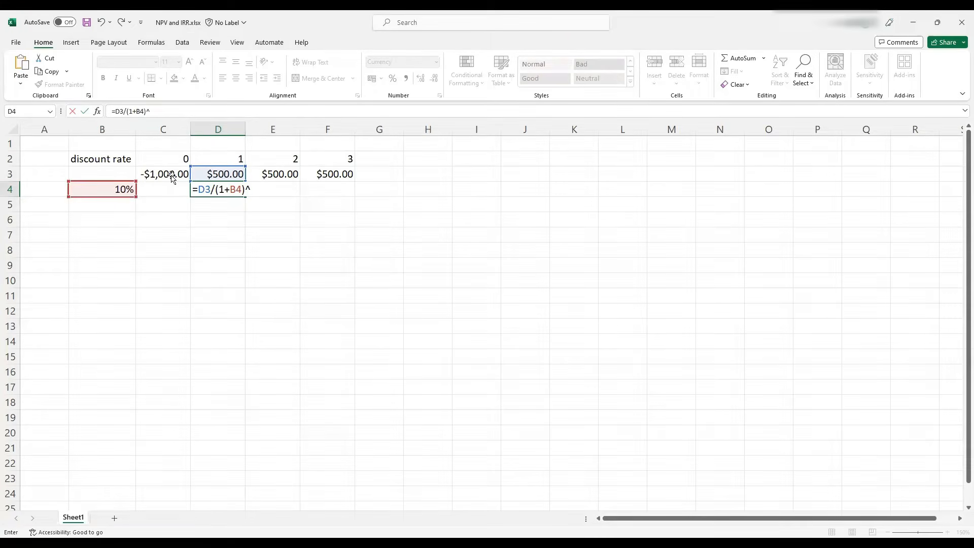
left_click(221, 154)
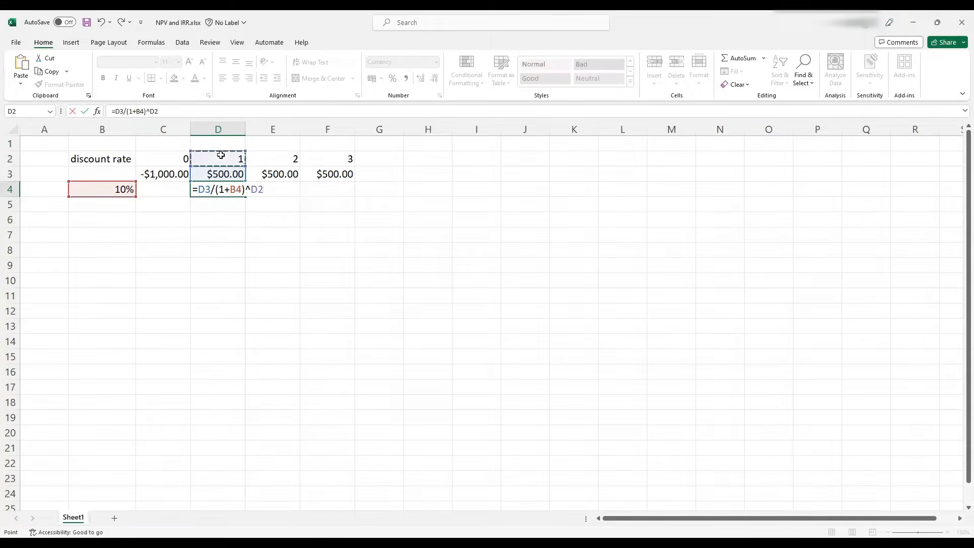
key("Return")
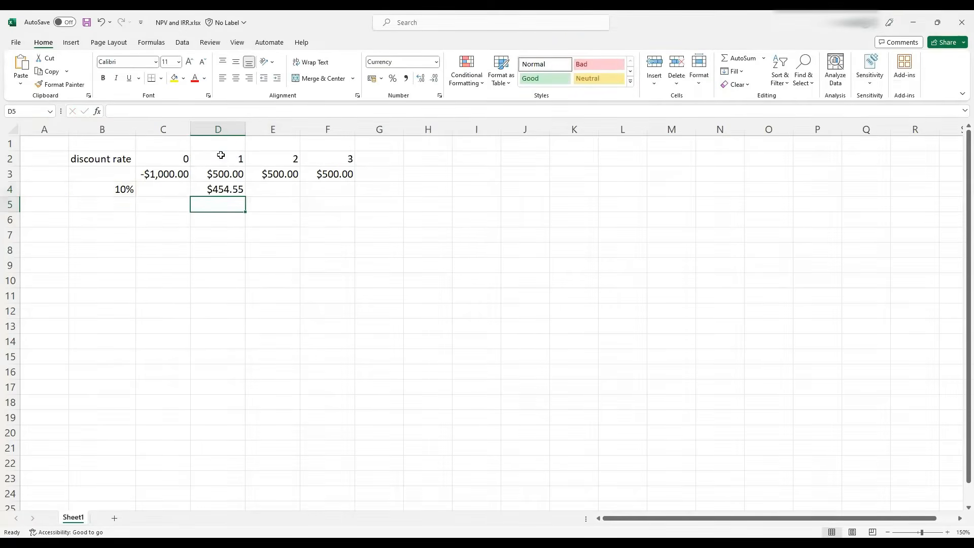
Edit D4's formula to use mixed references, making it =D$3/(1+$B4)^D$2
left_click(206, 190)
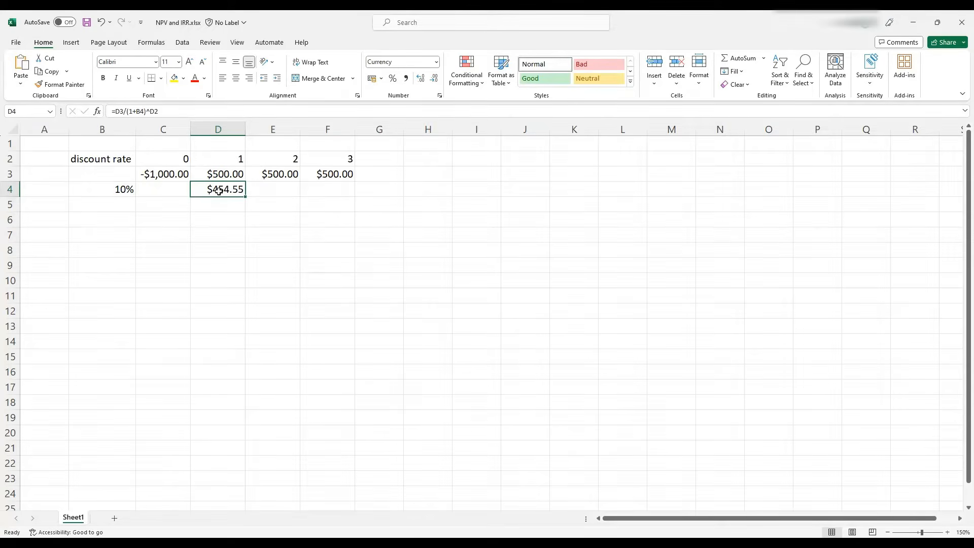
left_click(121, 111)
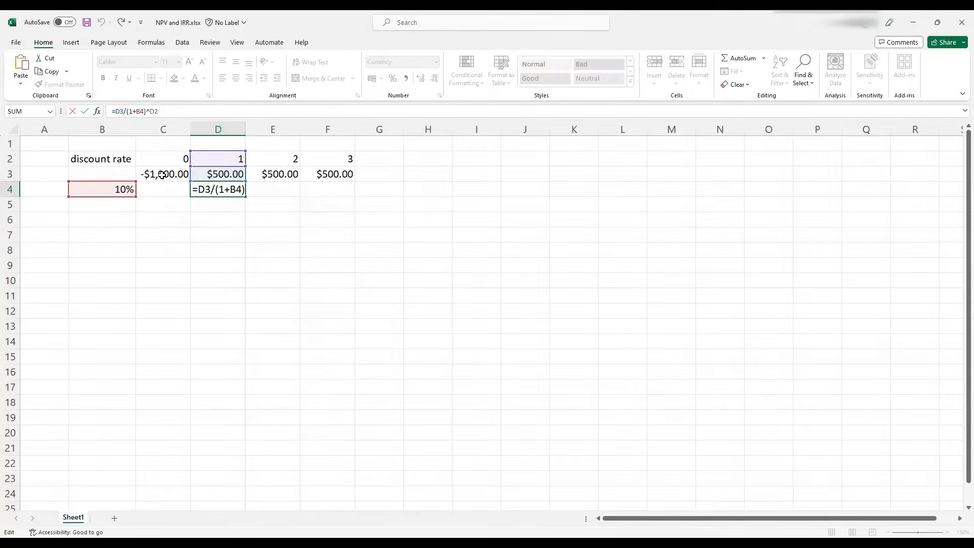
type("$")
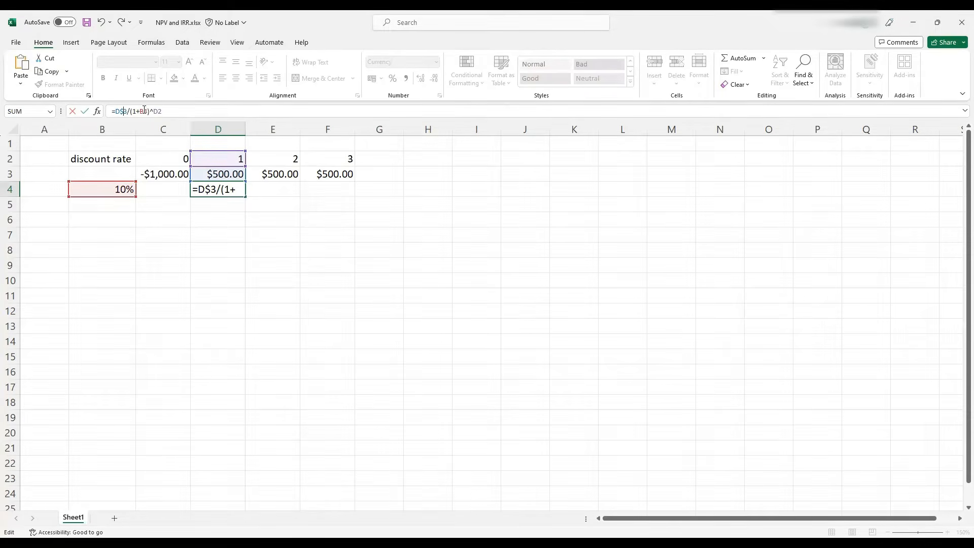
left_click(159, 110)
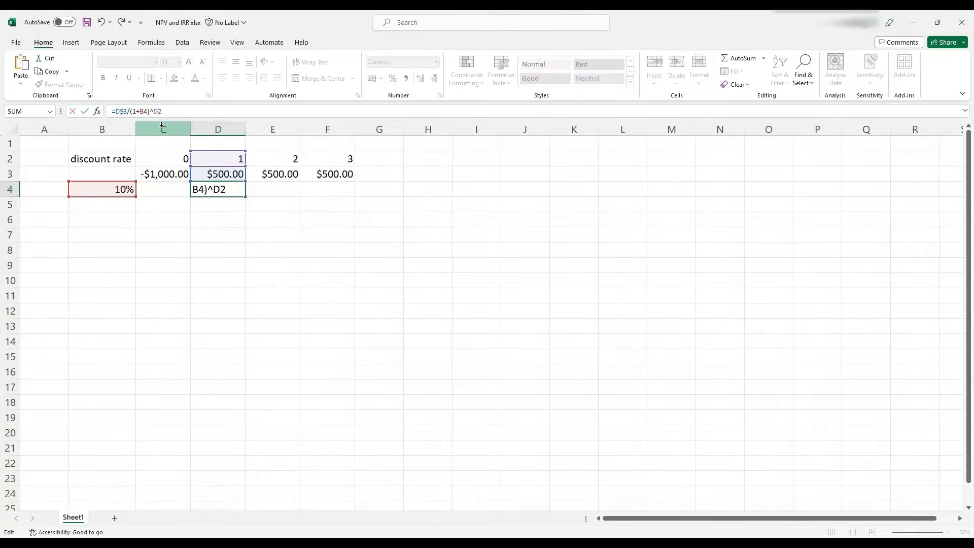
type("$")
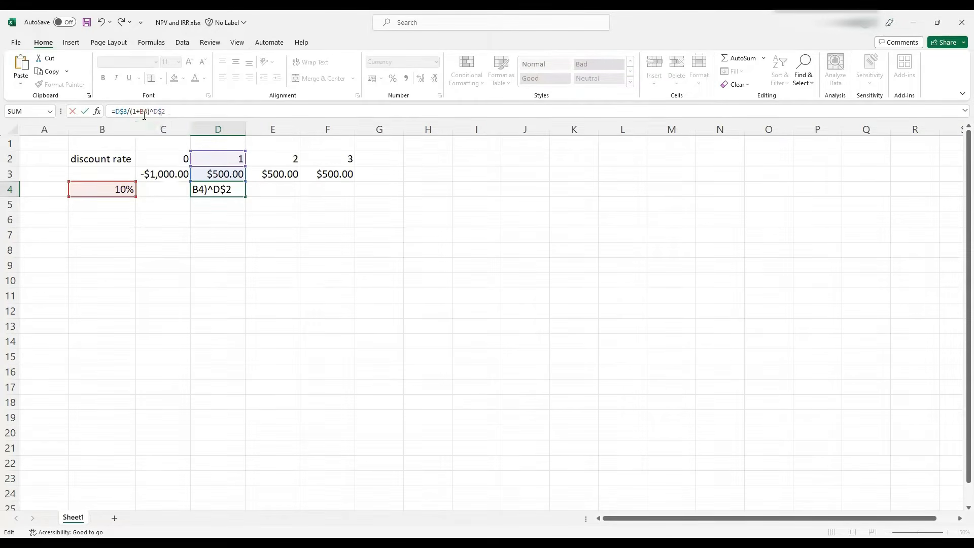
left_click(140, 112)
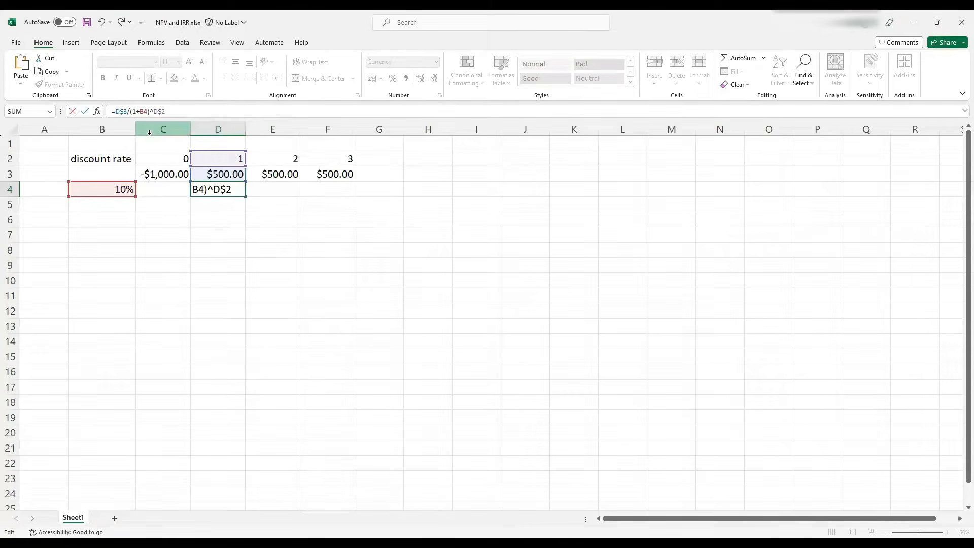
type("$")
key("Return")
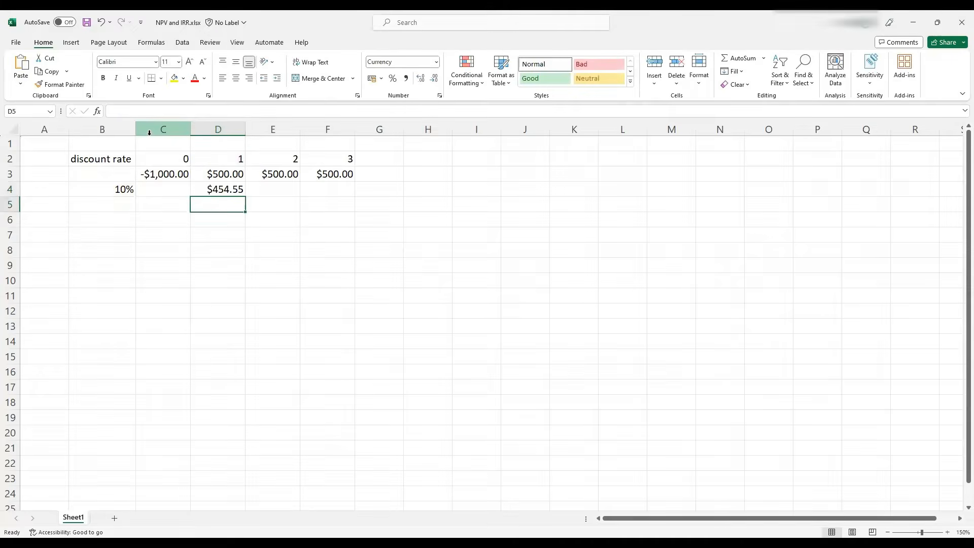
Fill D4's formula right through F4 and check the copied formulas in E4 and F4
left_click(213, 193)
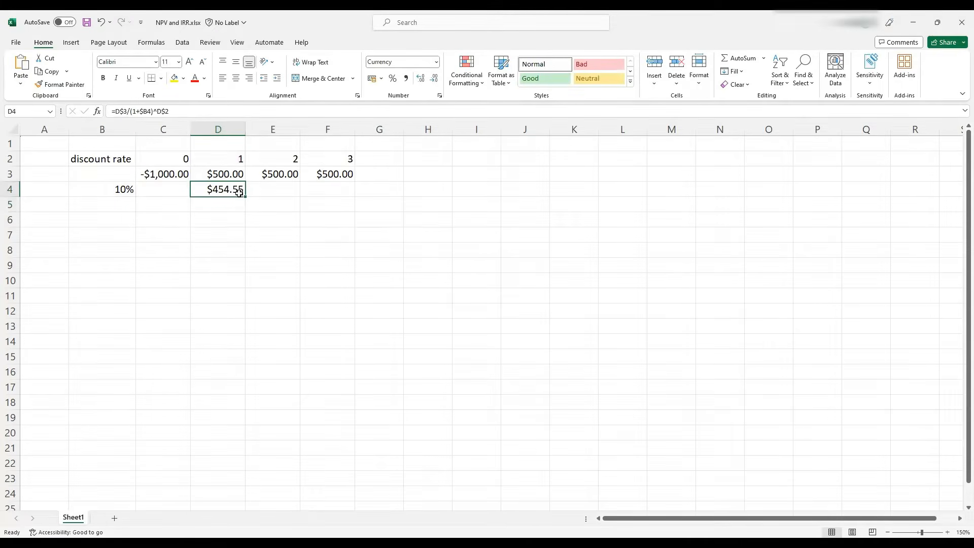
left_click_drag(245, 197, 337, 194)
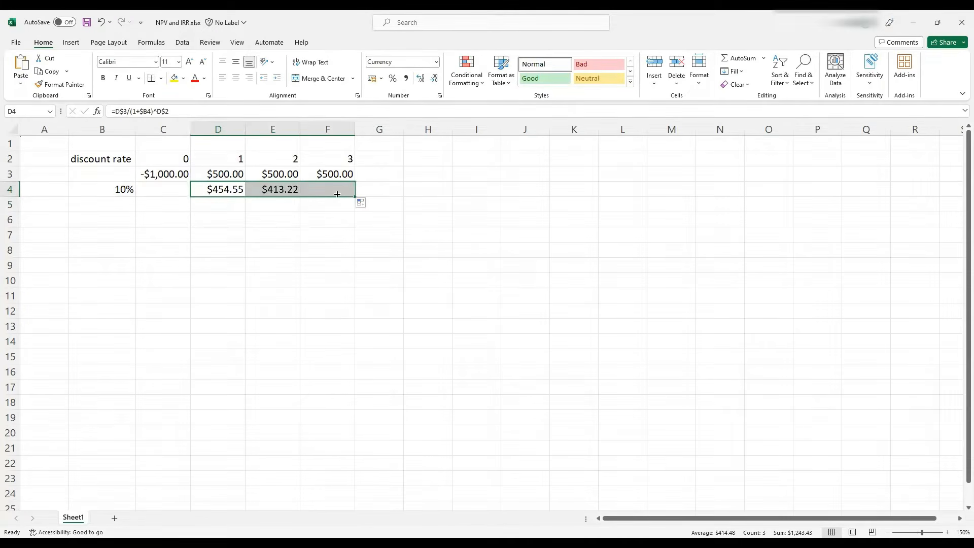
left_click(263, 185)
left_click(198, 112)
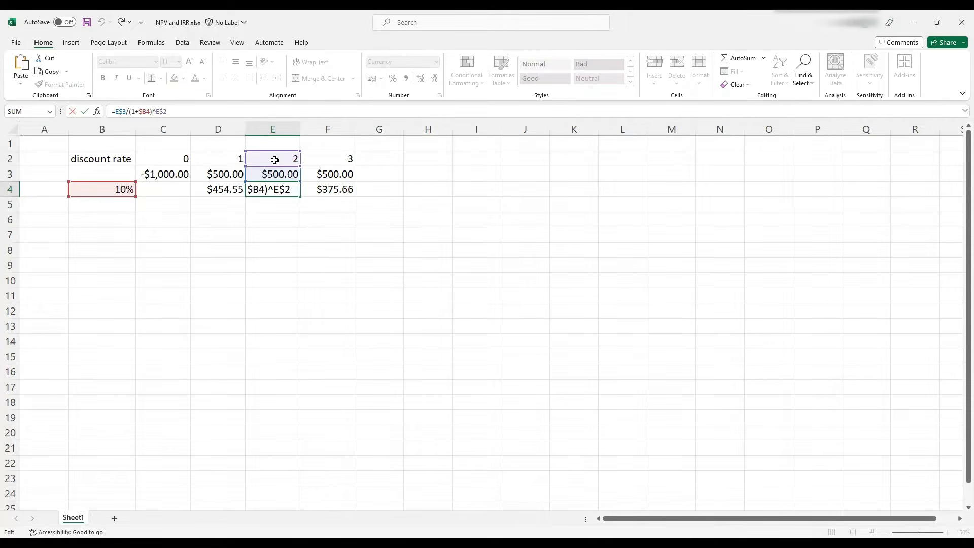
key("Escape")
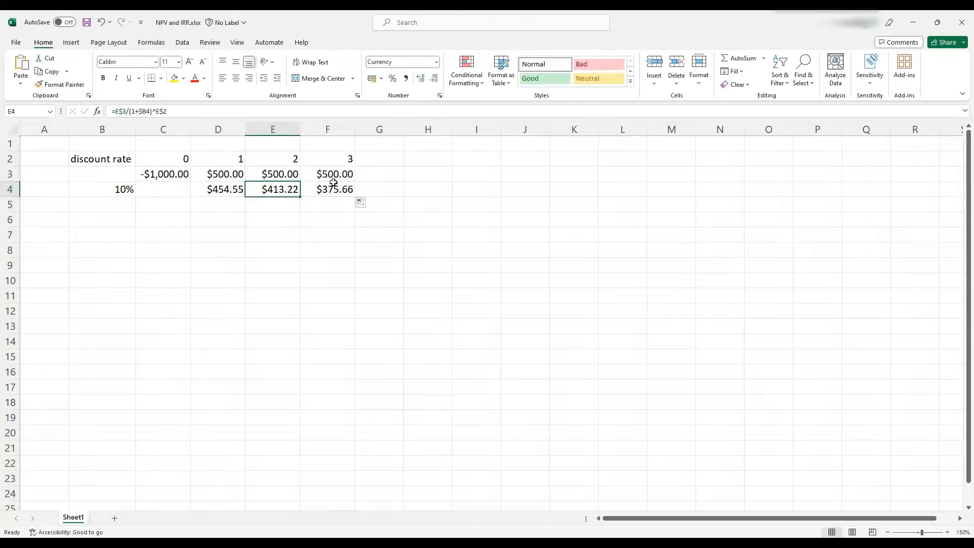
left_click(332, 184)
left_click(239, 115)
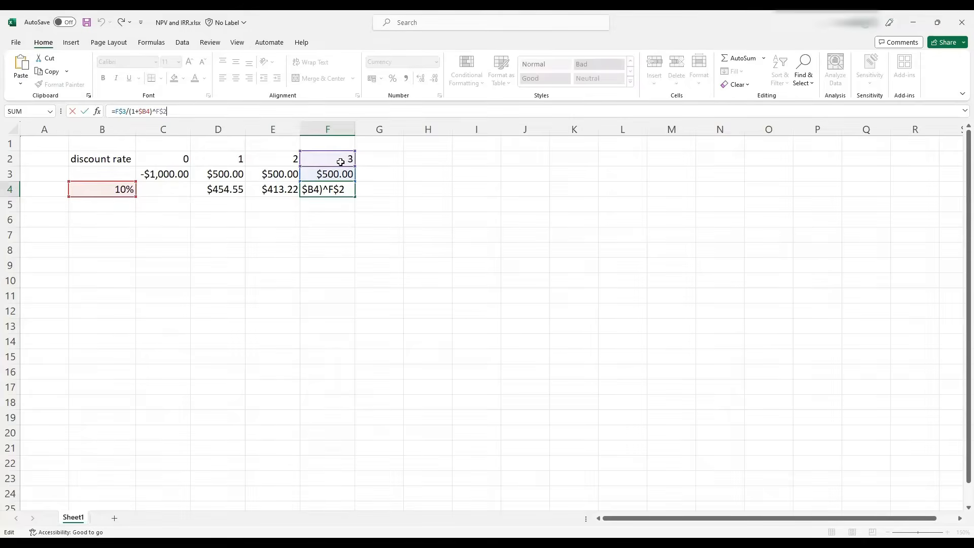
key("ctrl+Return")
Fill the discount formula left into C4 and check its formula
left_click(224, 188)
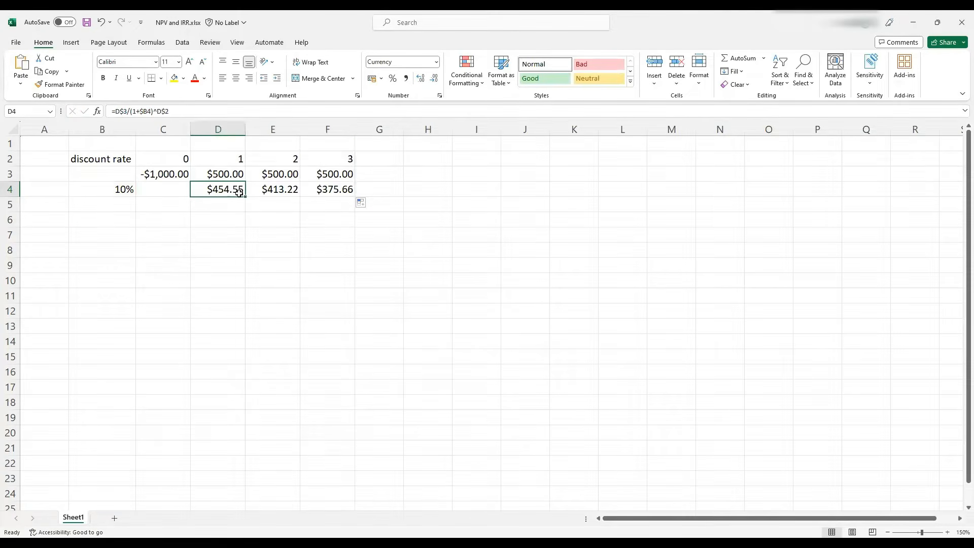
left_click_drag(245, 196, 155, 191)
left_click(152, 191)
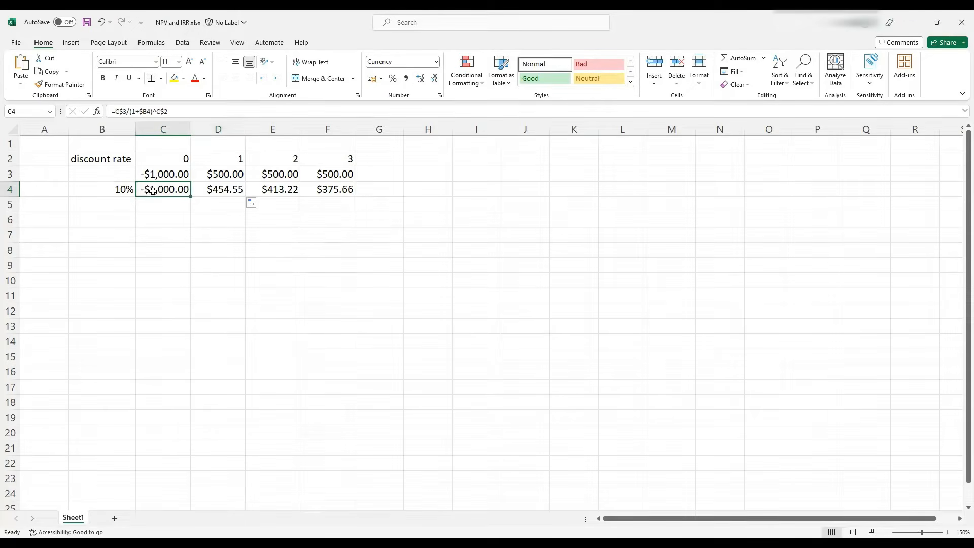
key("F2")
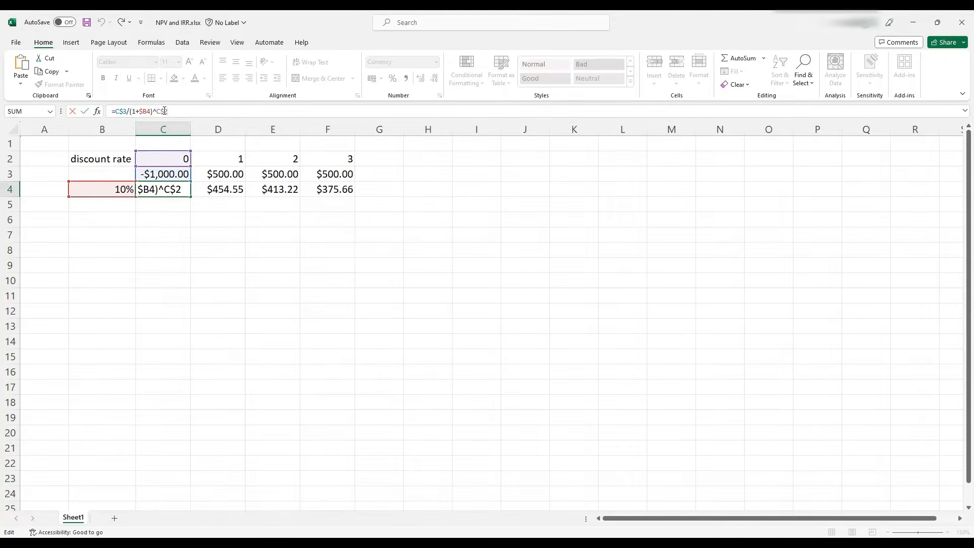
key("ctrl+Return")
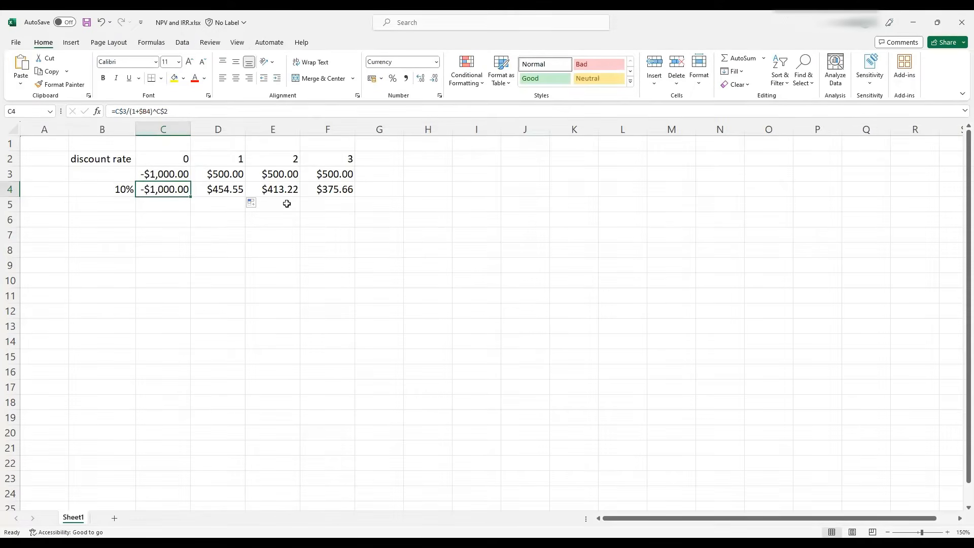
Label G2 as "NPV" and move to G4
left_click(390, 161)
type("NPV")
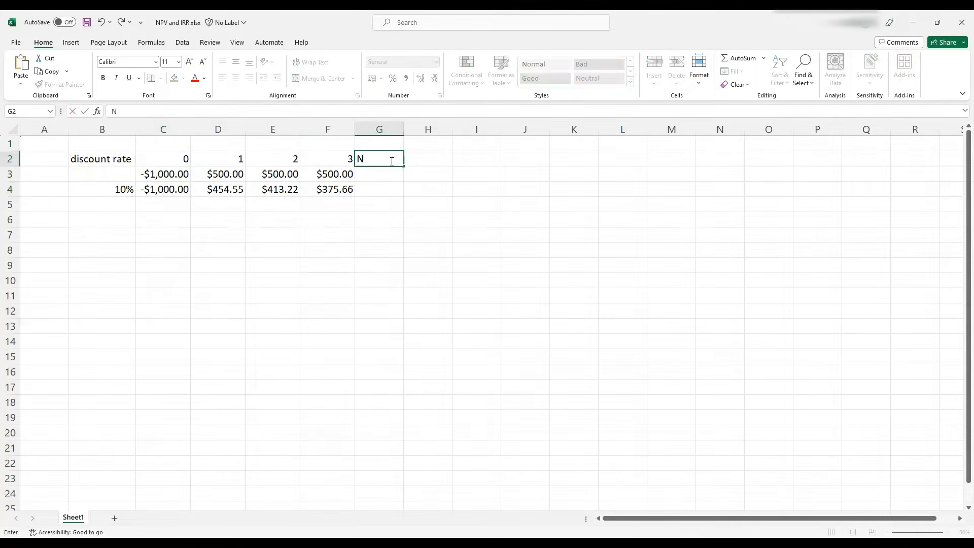
key("Return")
key("Return")
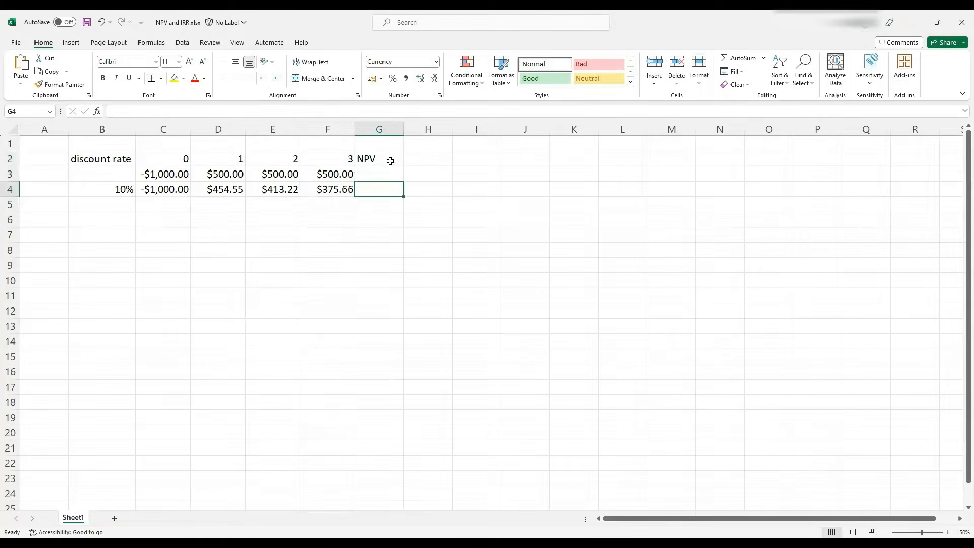
In G4, sum the discounted values C4:F4
type("=")
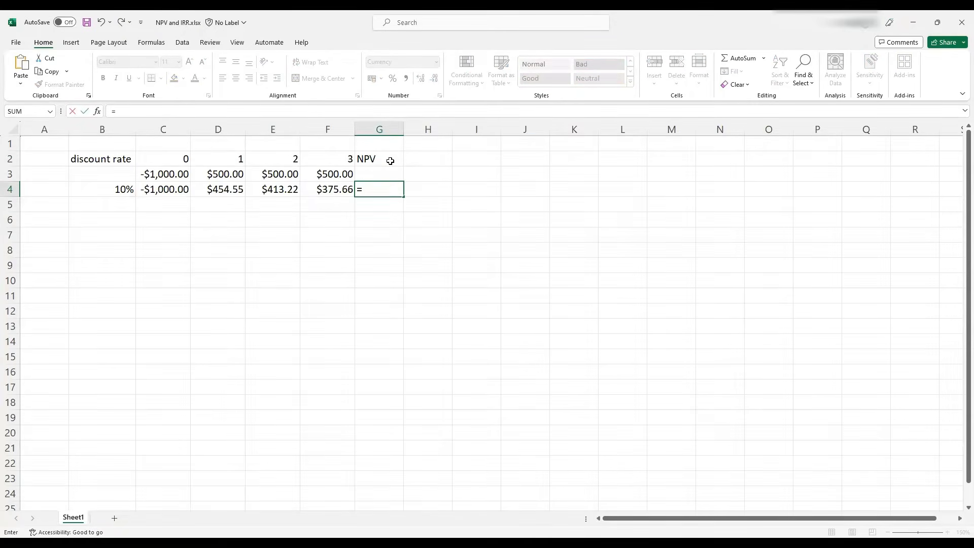
type("sum(")
left_click_drag(174, 189, 320, 189)
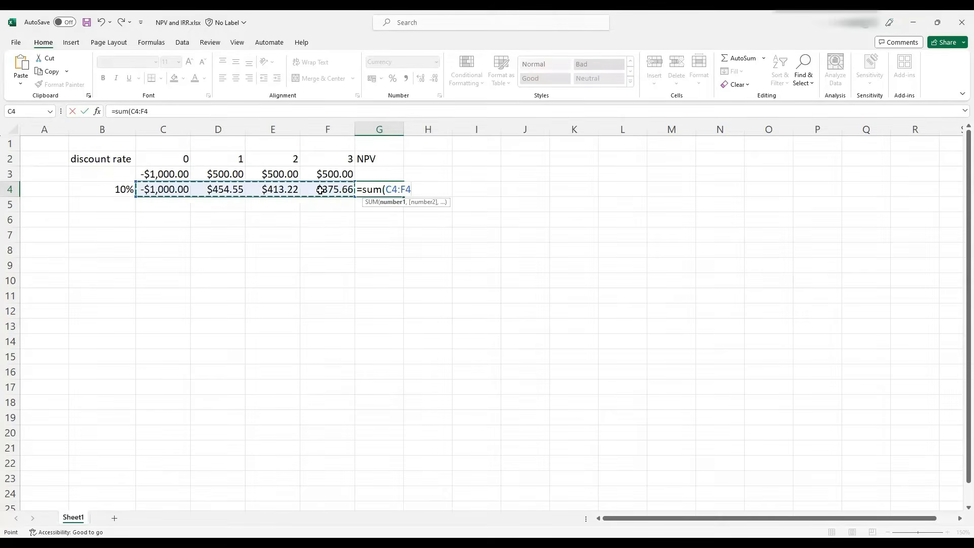
key("Return")
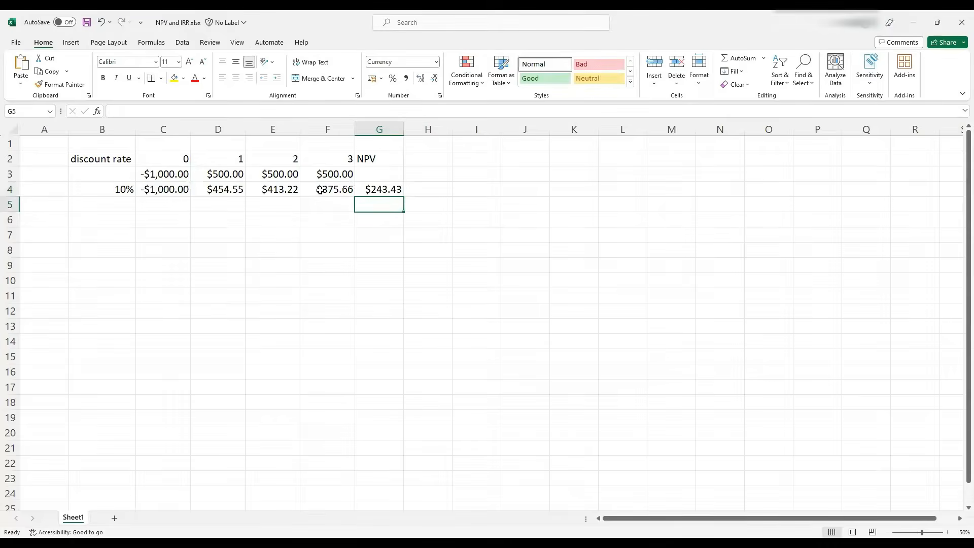
In H4, start an NPV formula using the B4 discount rate and the cash flows D3, E3 and F3
left_click(433, 190)
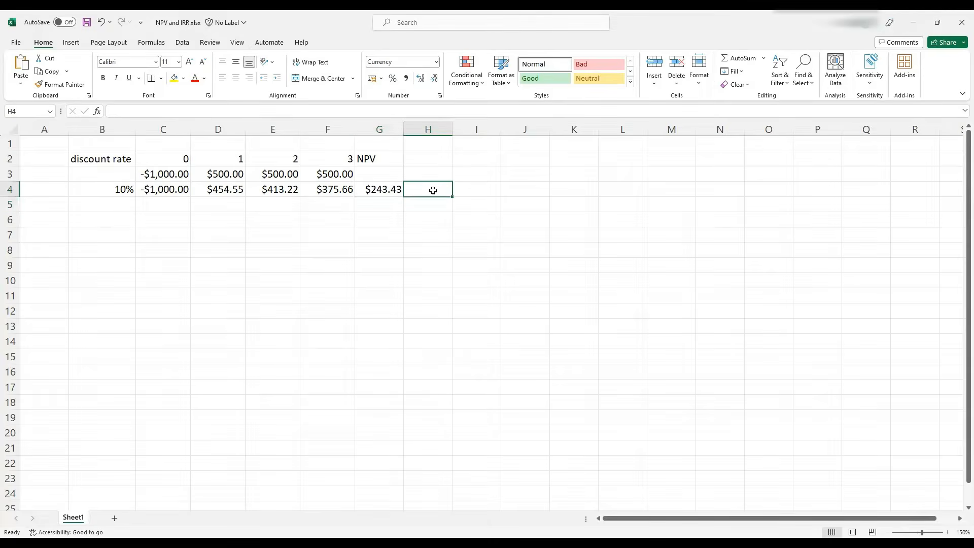
type("=")
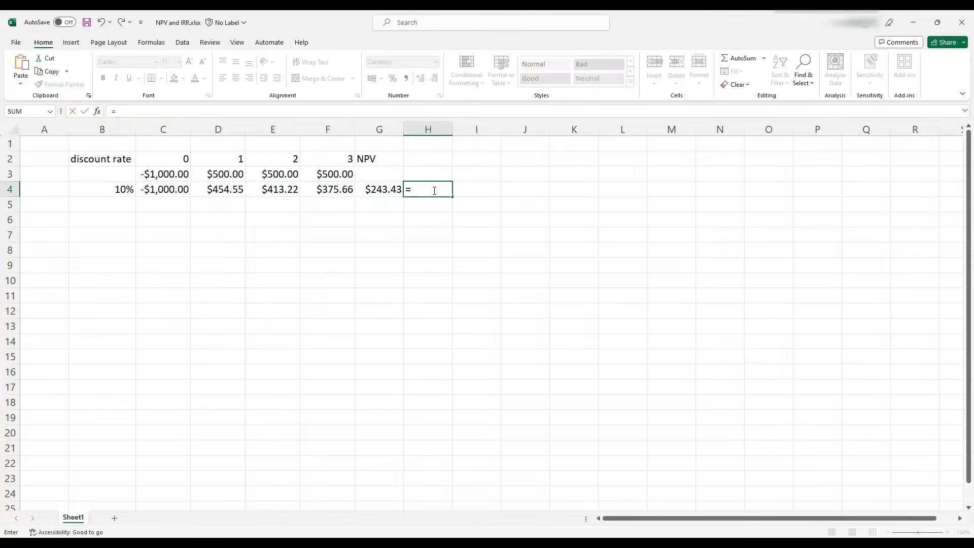
type("npv")
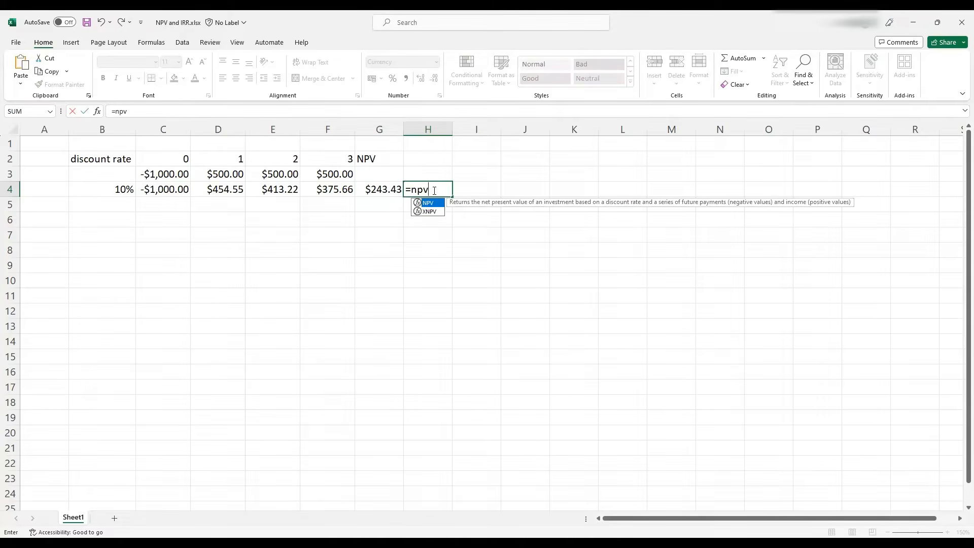
type("(")
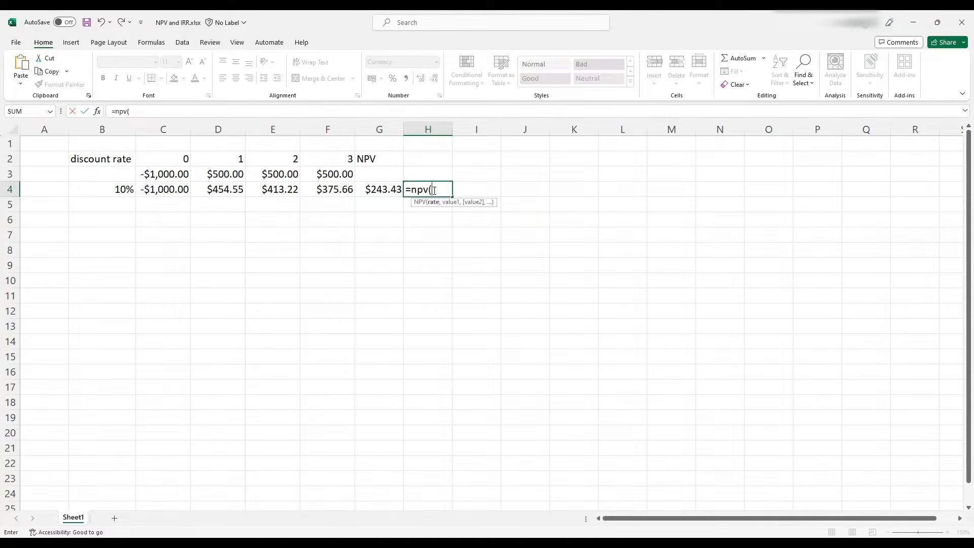
left_click(113, 188)
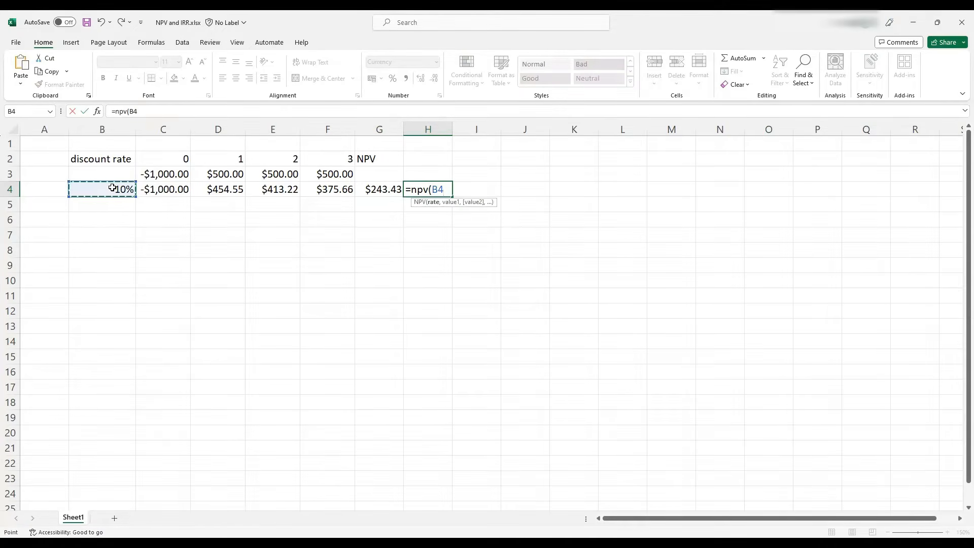
type(",")
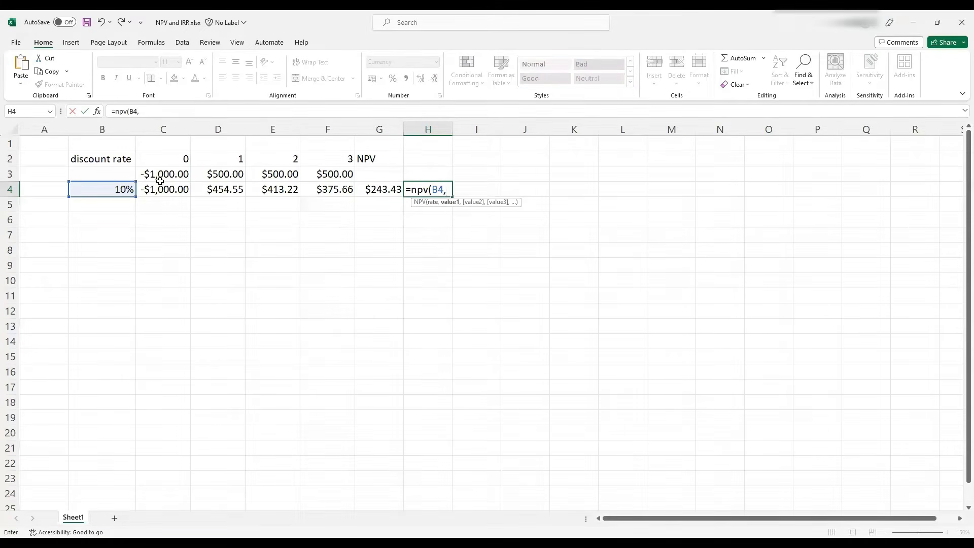
left_click(231, 174)
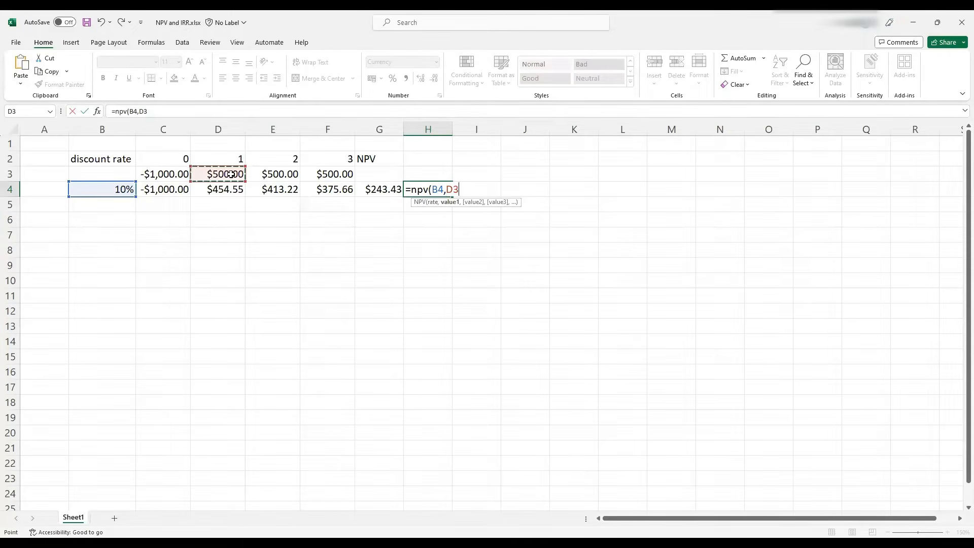
type(",")
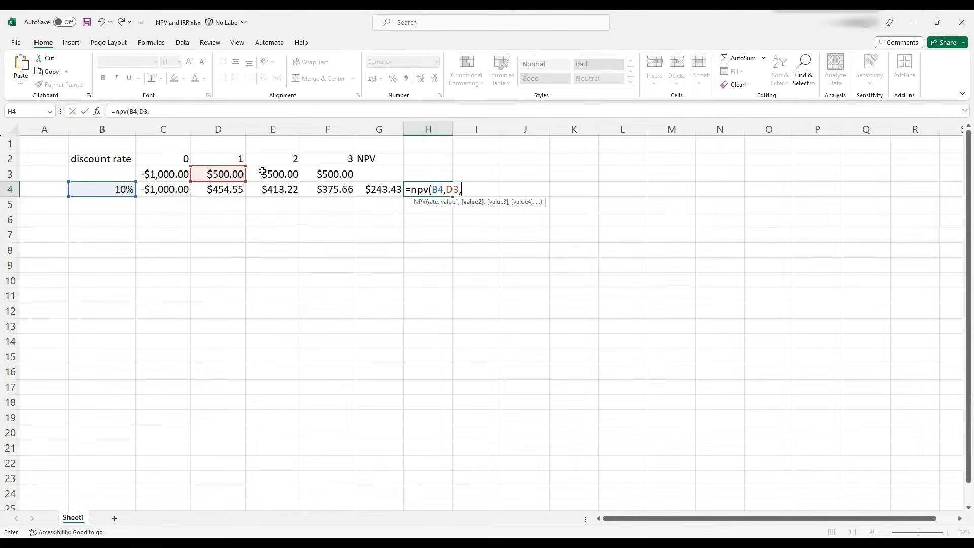
left_click(270, 174)
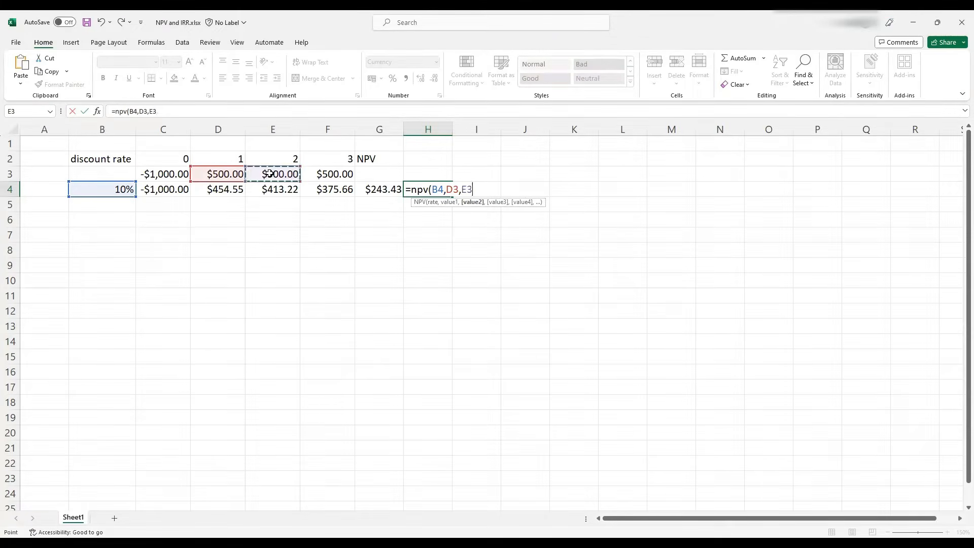
type(",")
left_click(325, 174)
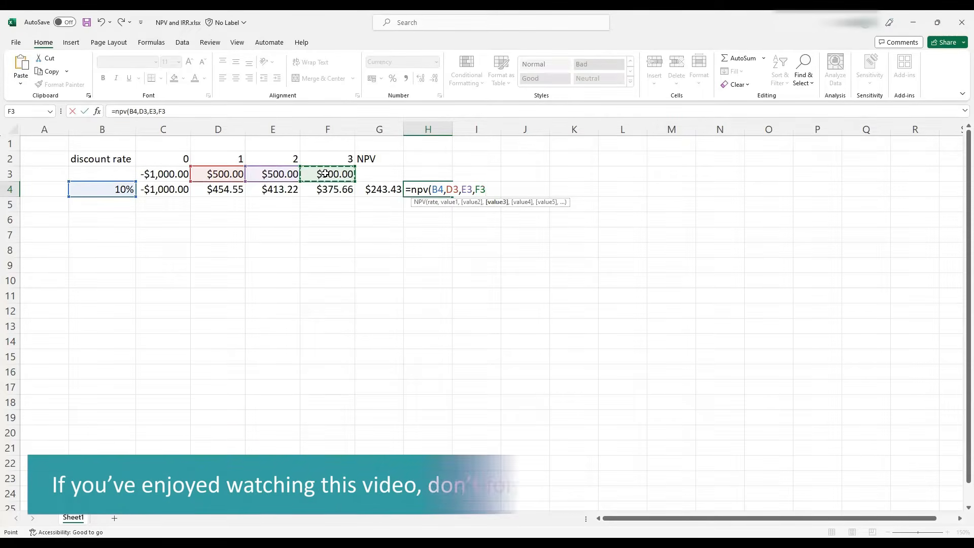
type(")")
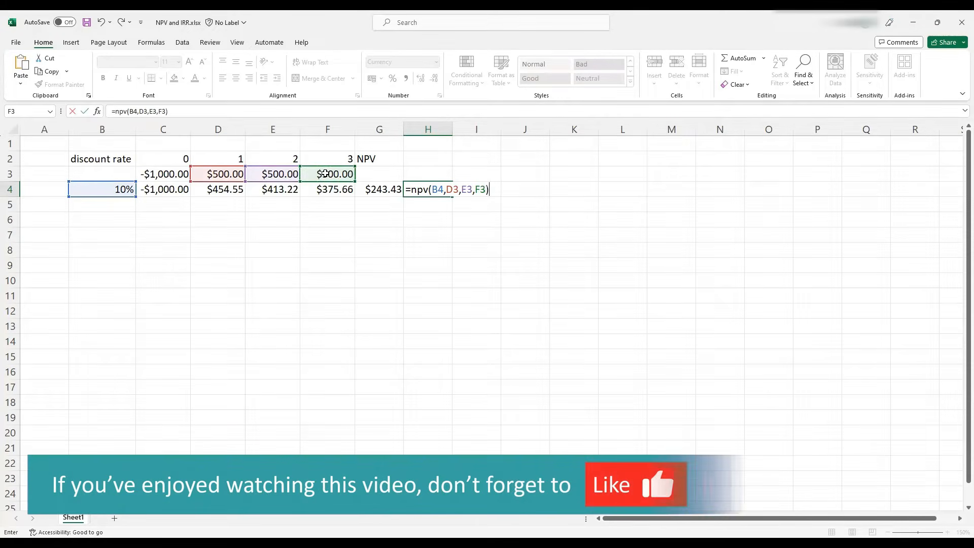
Lock the row of the D3, E3 and F3 references in the NPV formula as D$3, E$3 and F$3
left_click(145, 110)
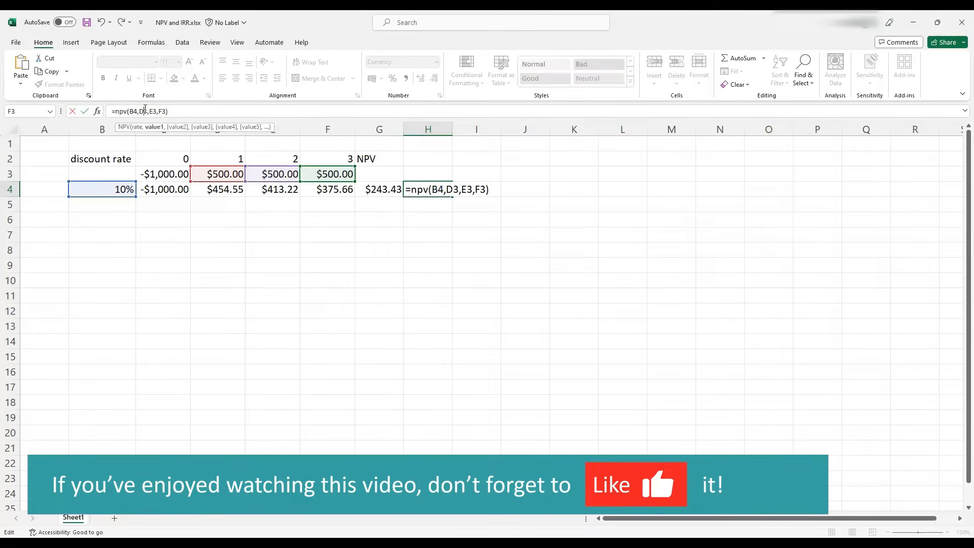
type("$")
left_click(156, 111)
type("$")
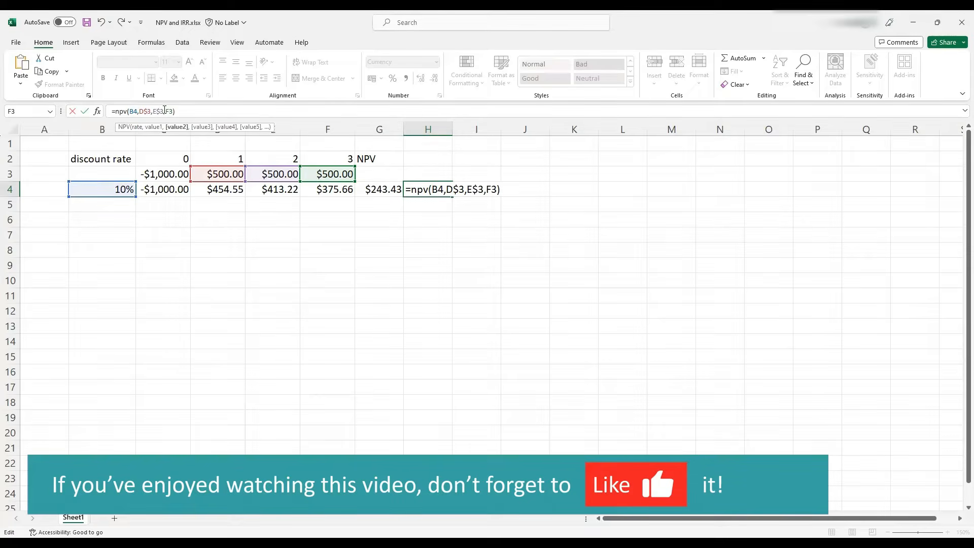
left_click(170, 111)
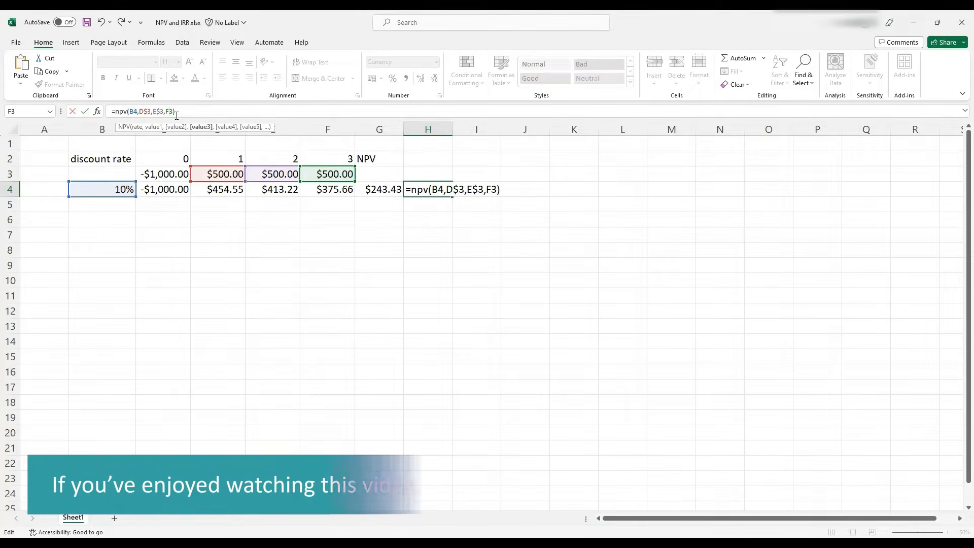
type("$")
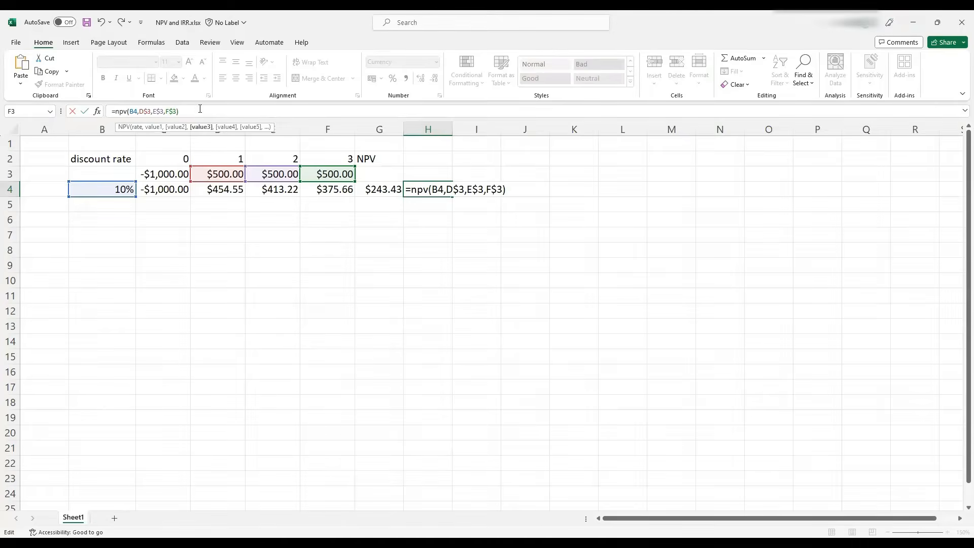
Add the year-0 cash flow C$3 to the end of the NPV formula and confirm it
left_click(200, 109)
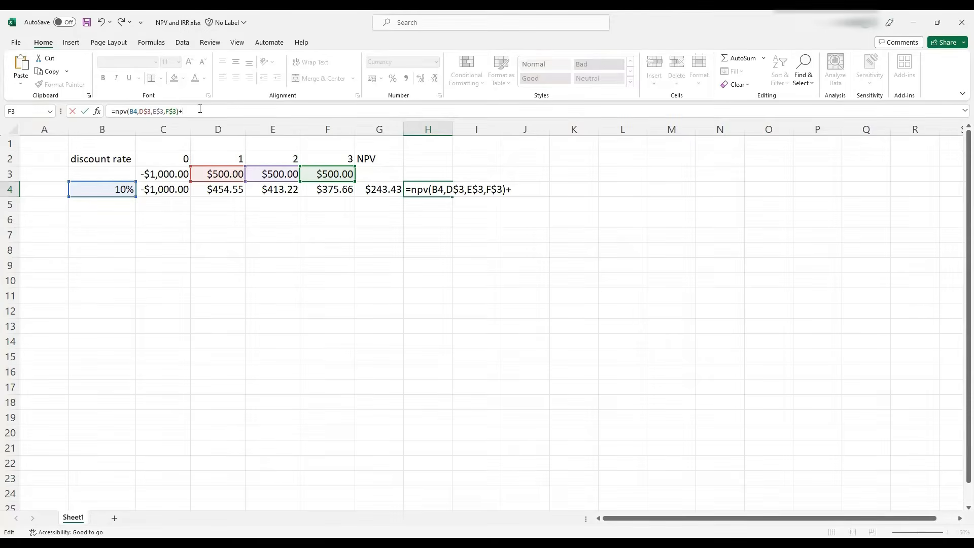
type("+")
left_click(162, 173)
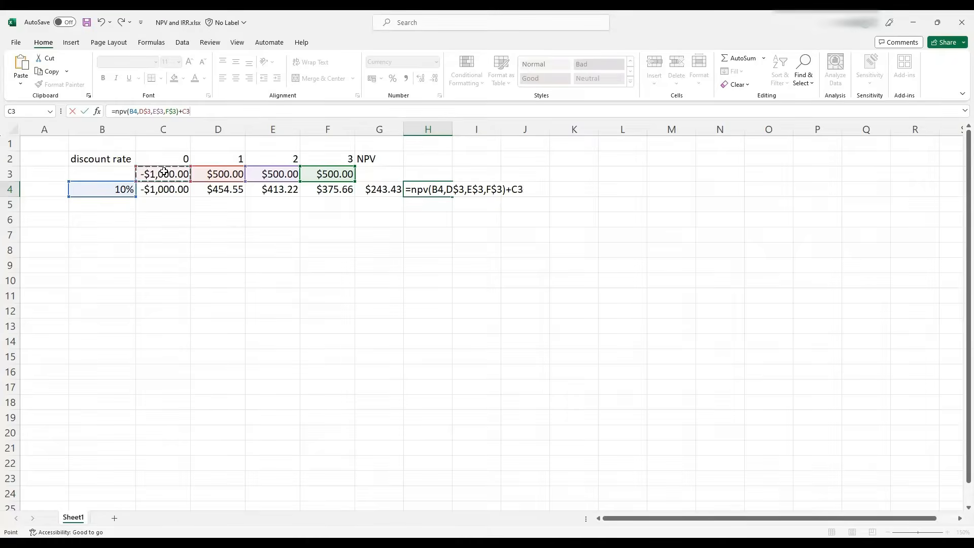
left_click(193, 112)
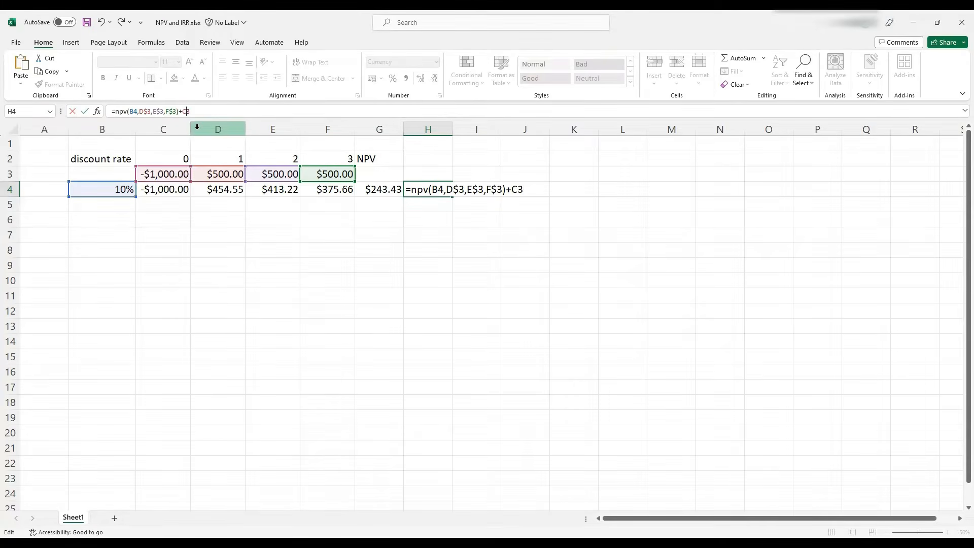
type("$")
key("Return")
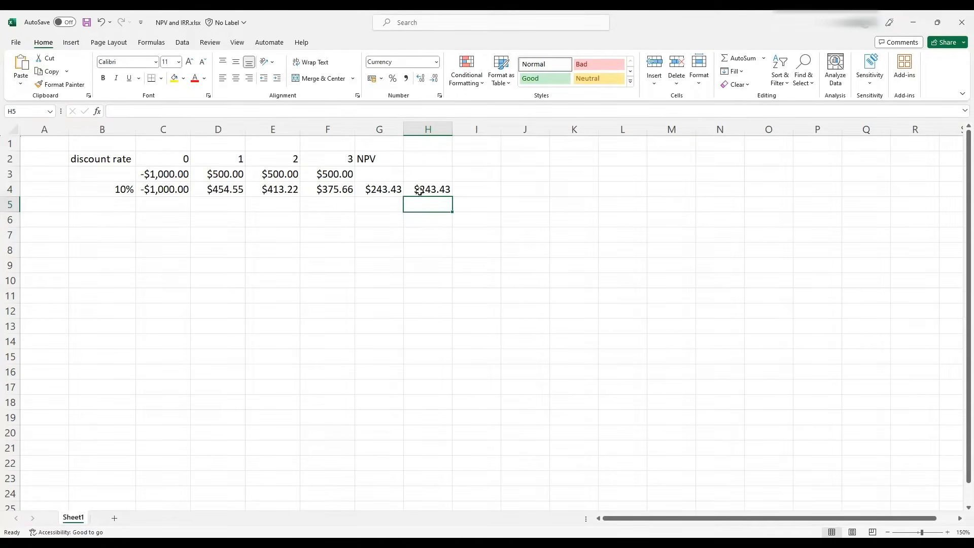
Enter the date 1-jan-23 in C1 above the year-0 column
left_click(470, 190)
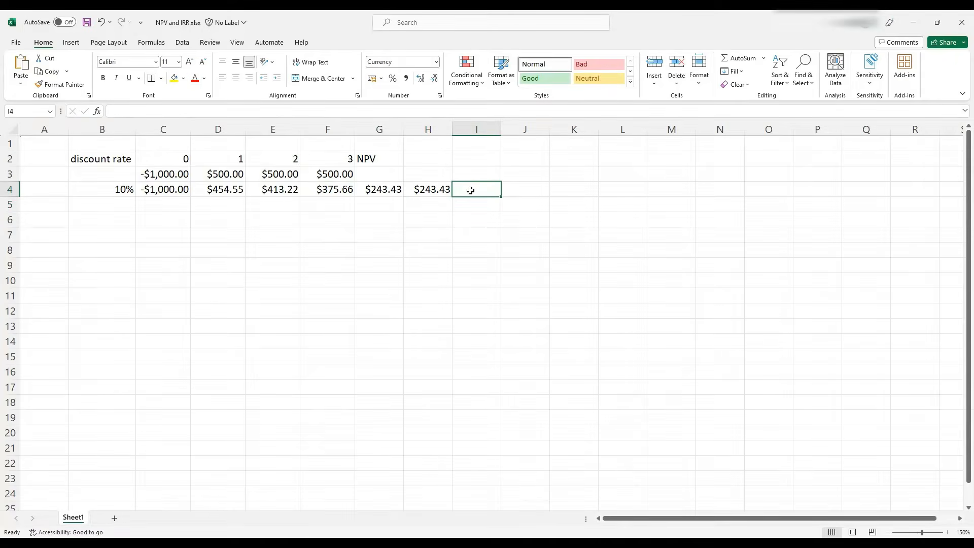
left_click(160, 145)
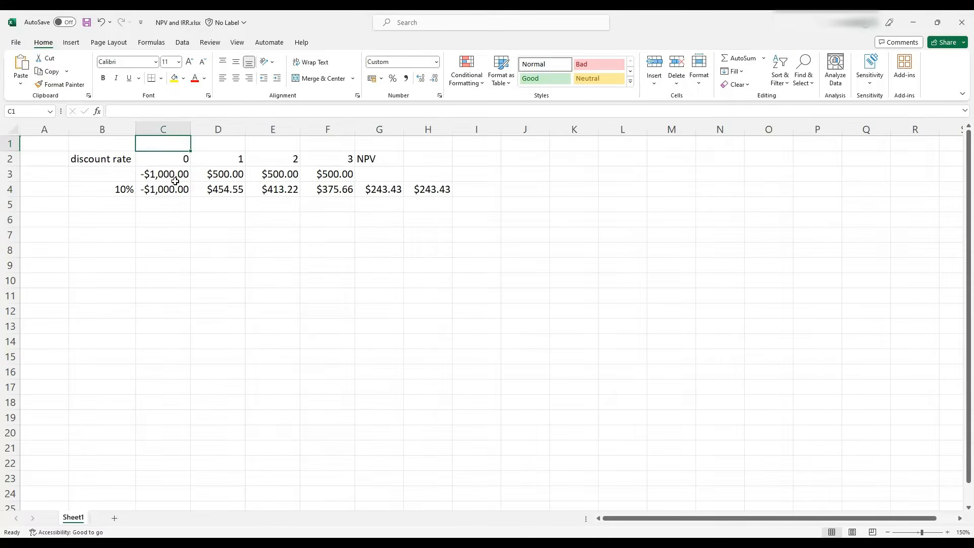
type("1-jan")
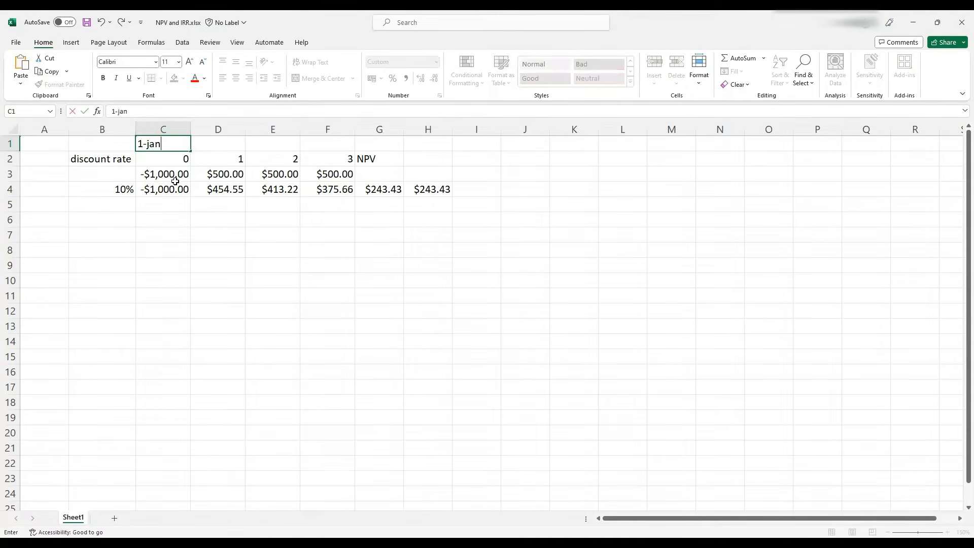
type("-23")
key("Return")
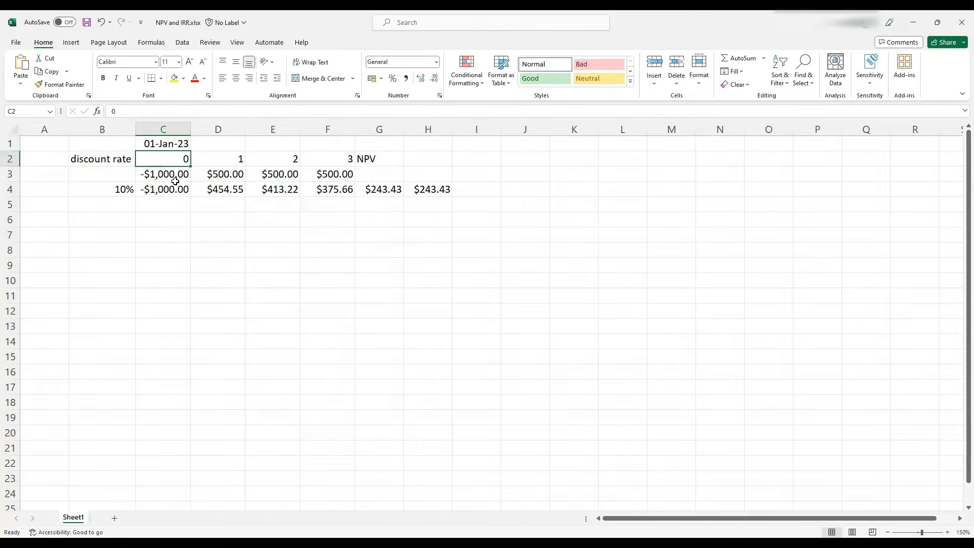
In D1, enter a formula adding 365 days to the C1 date
left_click(207, 144)
type("=")
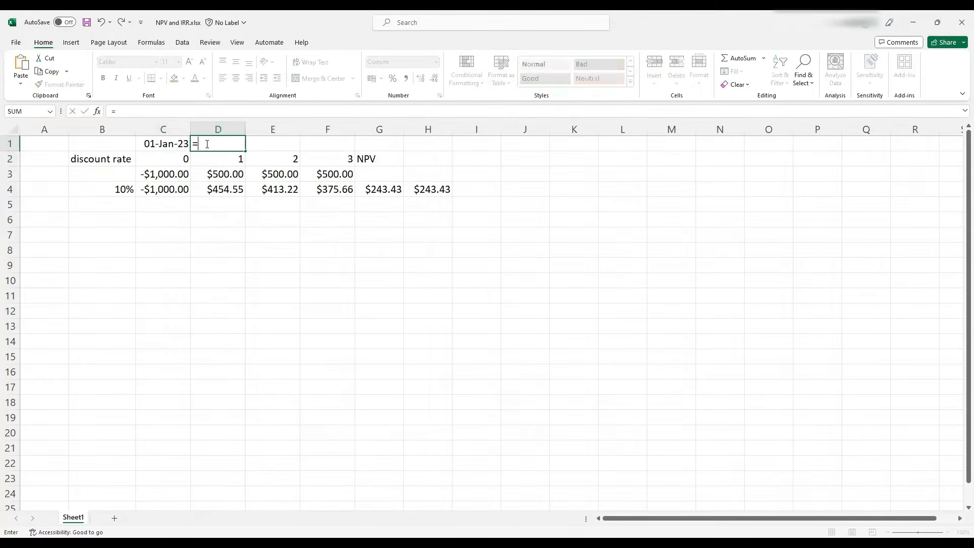
left_click(158, 141)
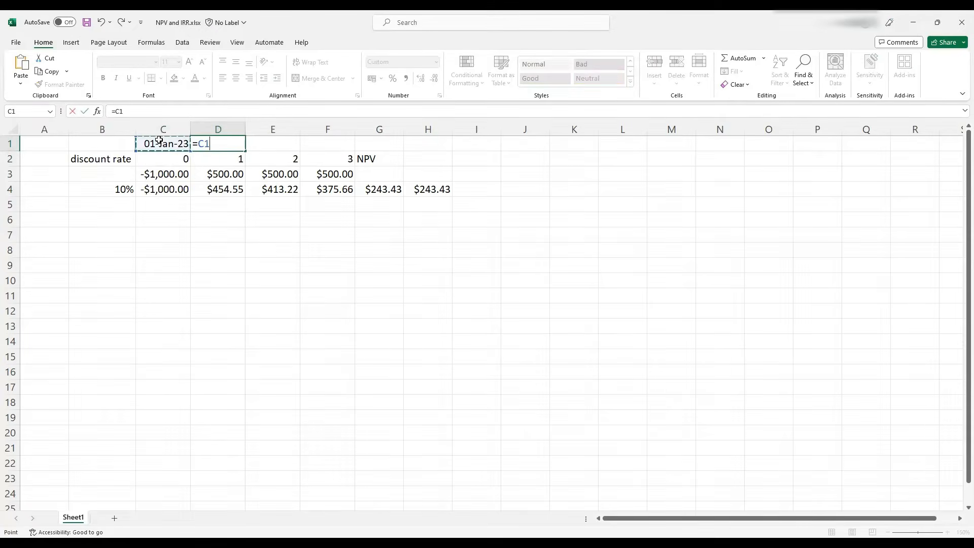
type("+365")
key("Return")
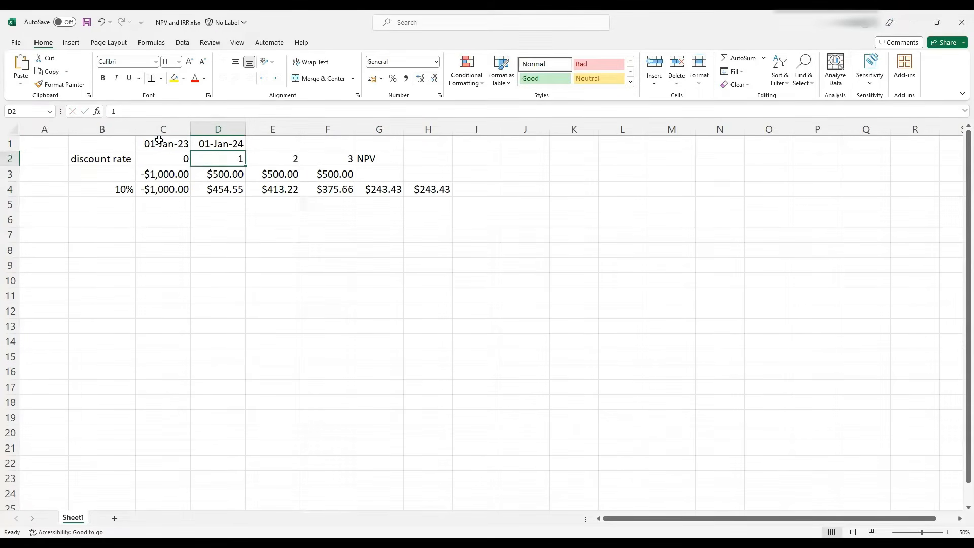
Fill the date formula from D1 right into E1, then from E1 into F1
left_click(198, 143)
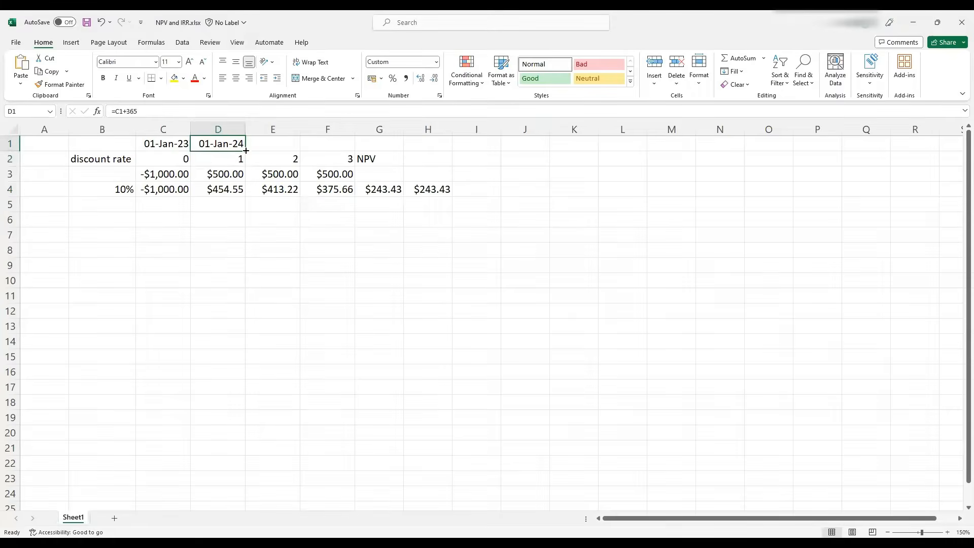
left_click_drag(246, 150, 281, 152)
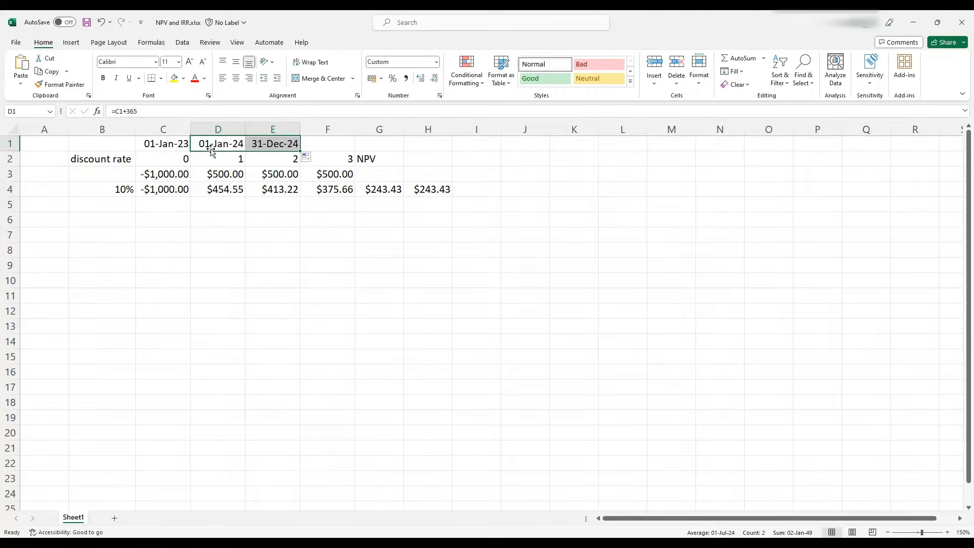
left_click(286, 138)
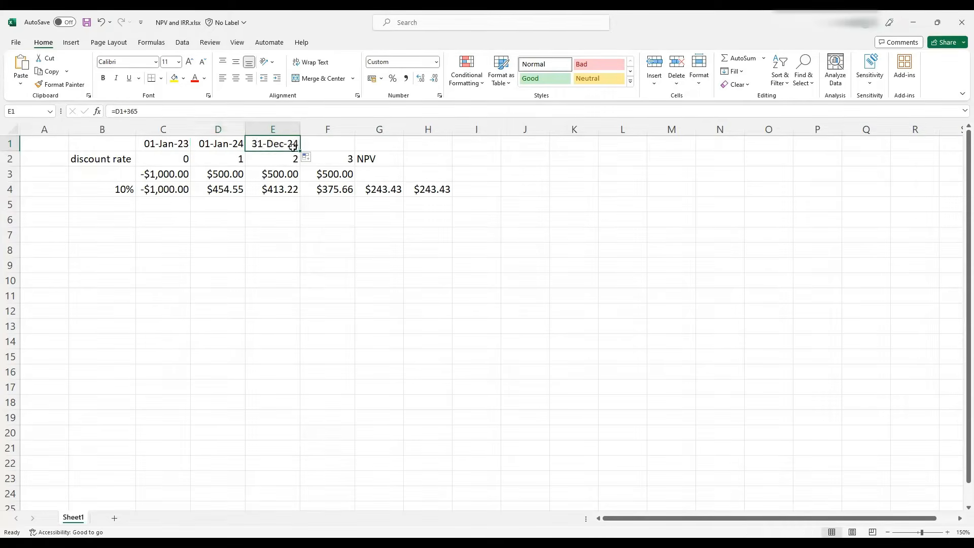
left_click_drag(300, 150, 339, 151)
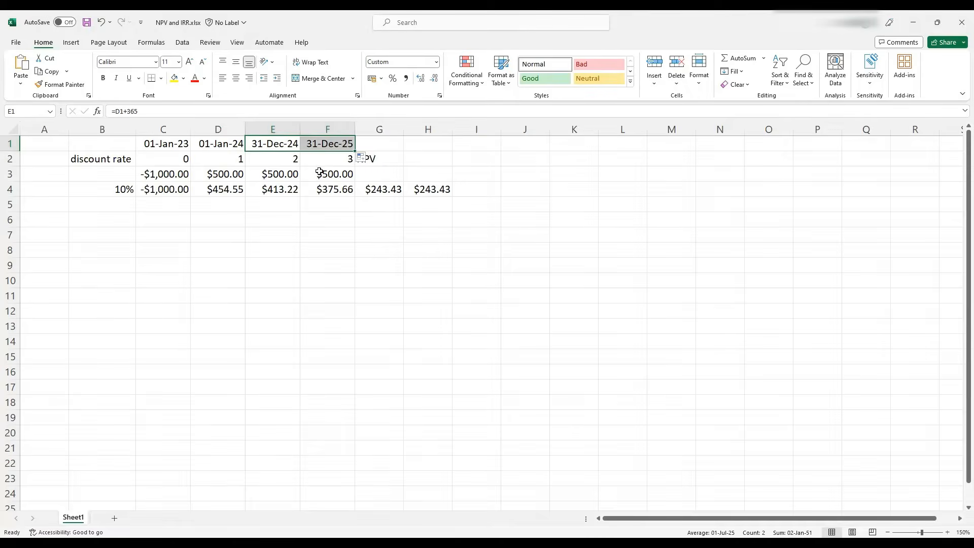
left_click(328, 145)
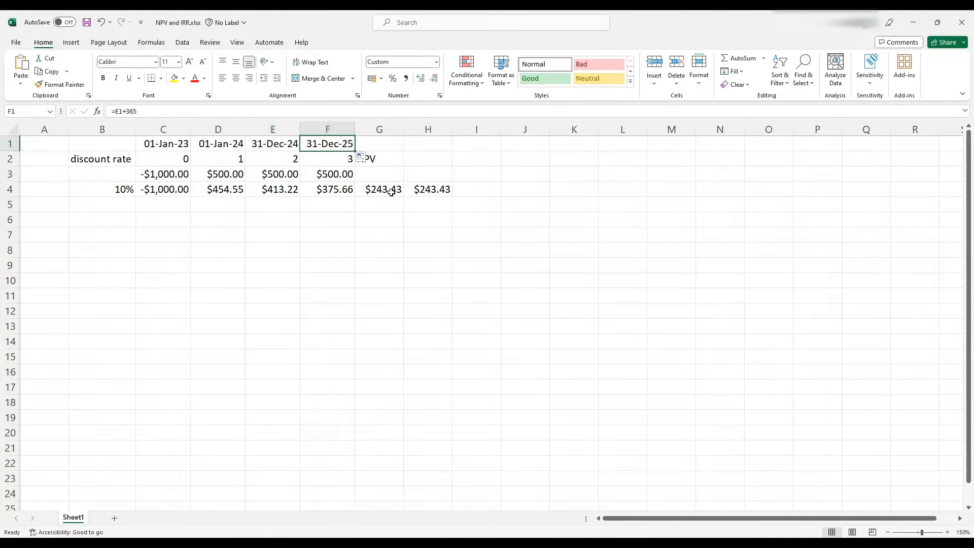
In I4, start an XNPV formula using the 10% rate in B4 and the cash flows C3:F3
left_click(462, 191)
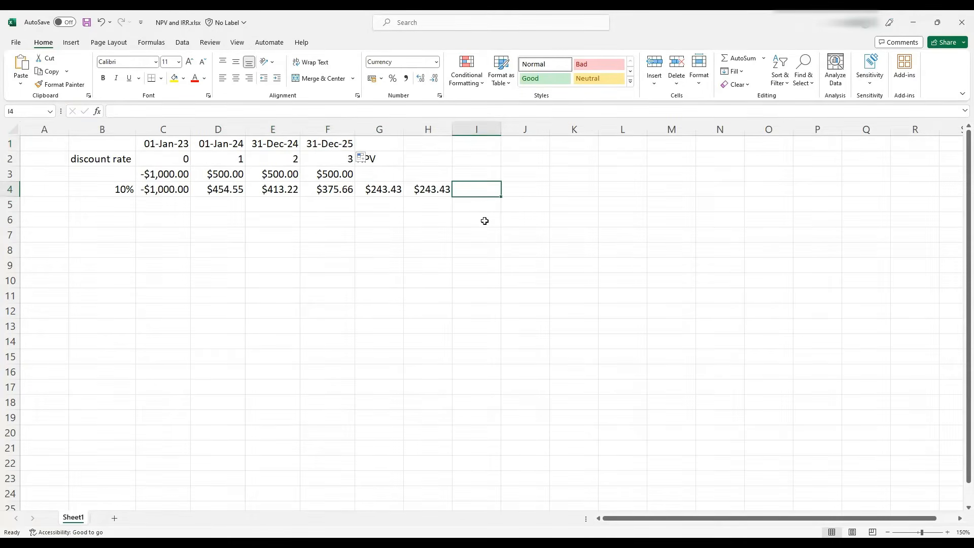
type("=xnpv")
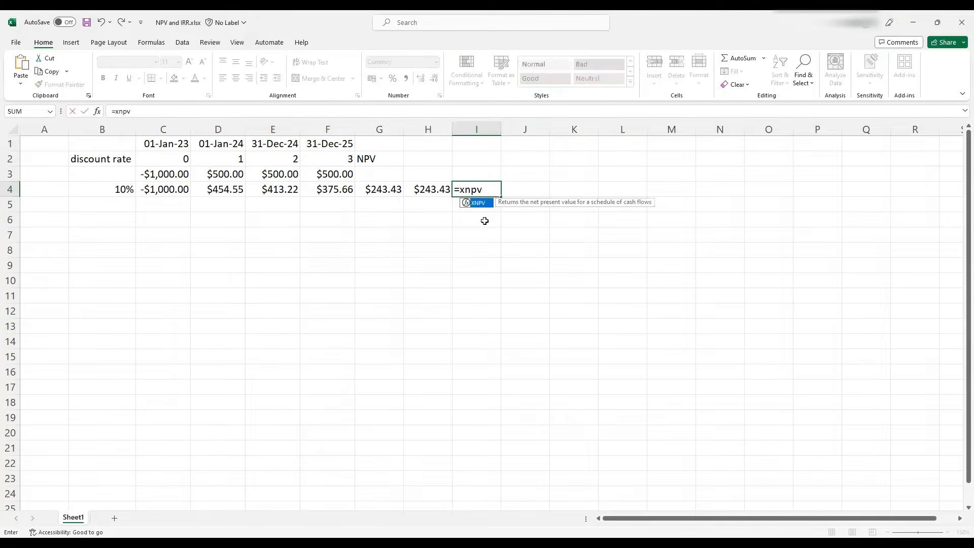
type("(")
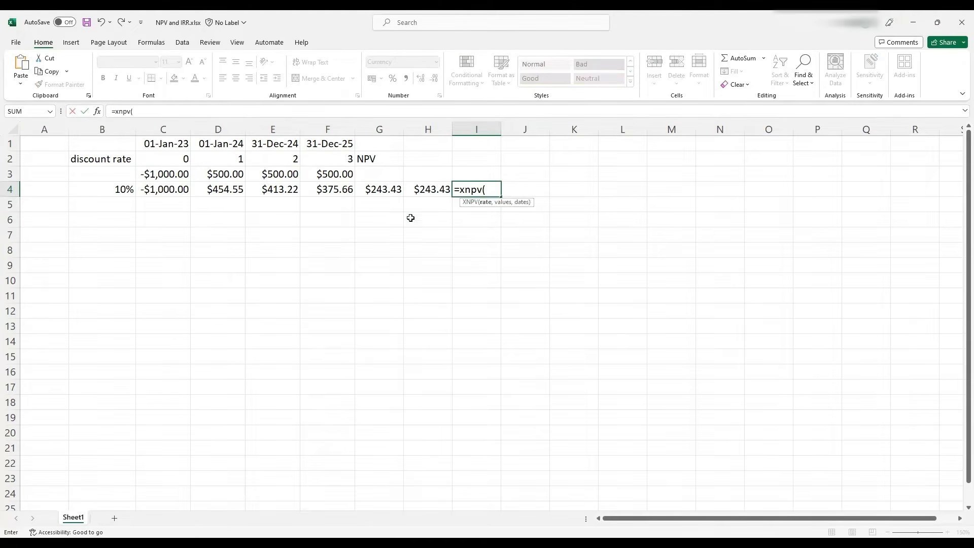
left_click(108, 192)
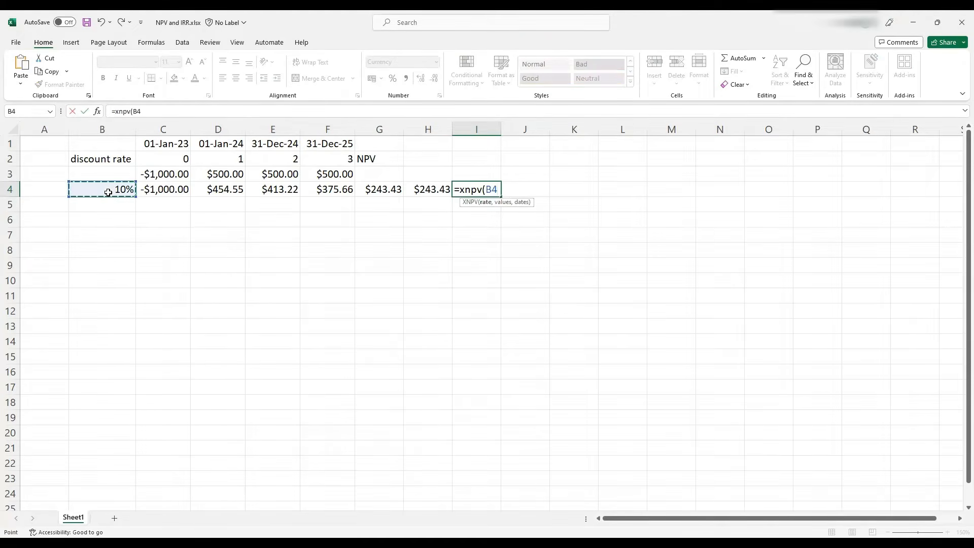
type(",")
left_click_drag(162, 175, 306, 172)
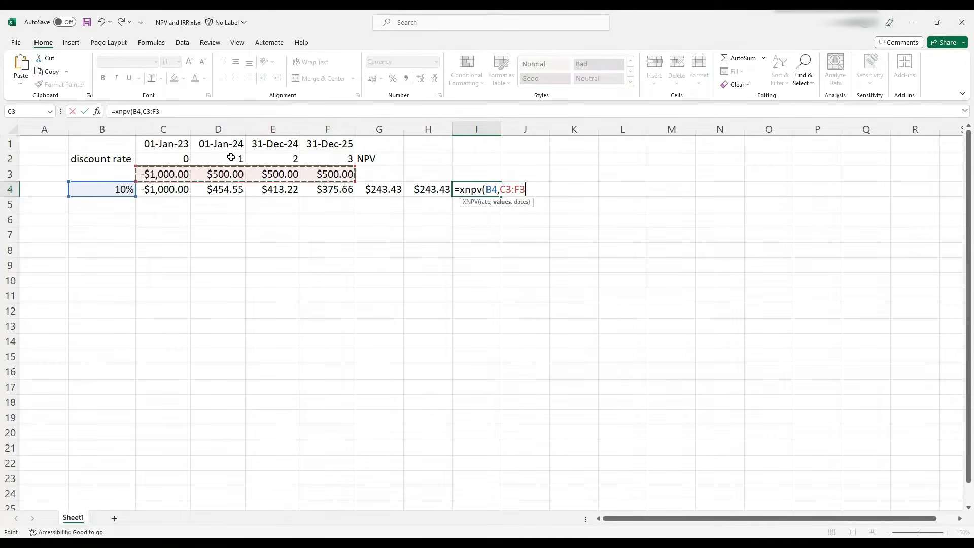
Lock the rows of the cash-flow range, add the dates C$1:F$1 as the third argument, and confirm the XNPV formula
left_click(149, 111)
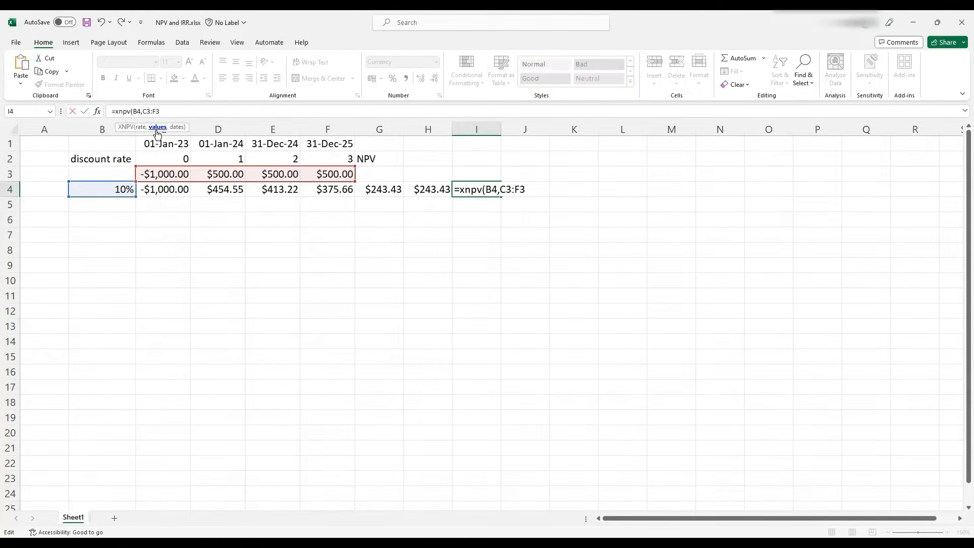
type("$3:F$3,")
left_click_drag(162, 144, 242, 144)
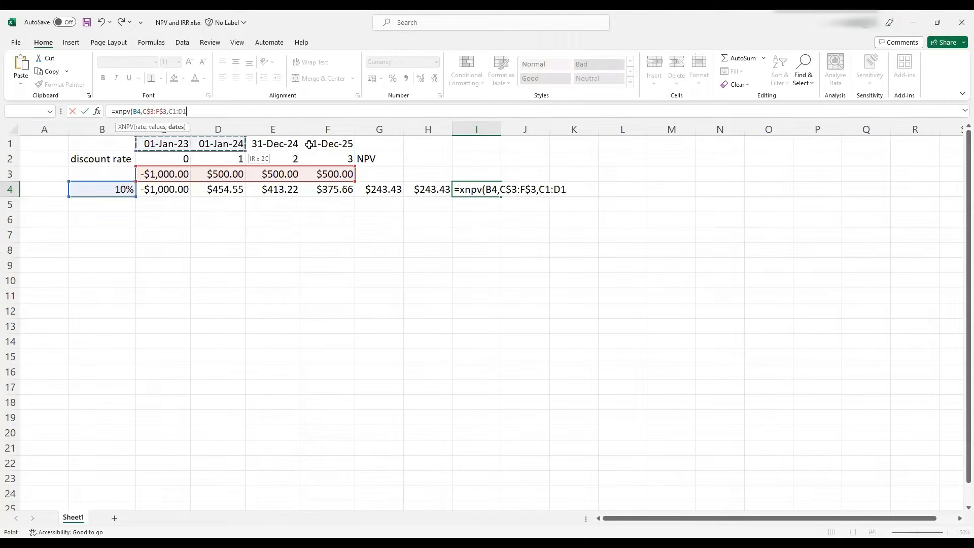
left_click_drag(309, 145, 317, 144)
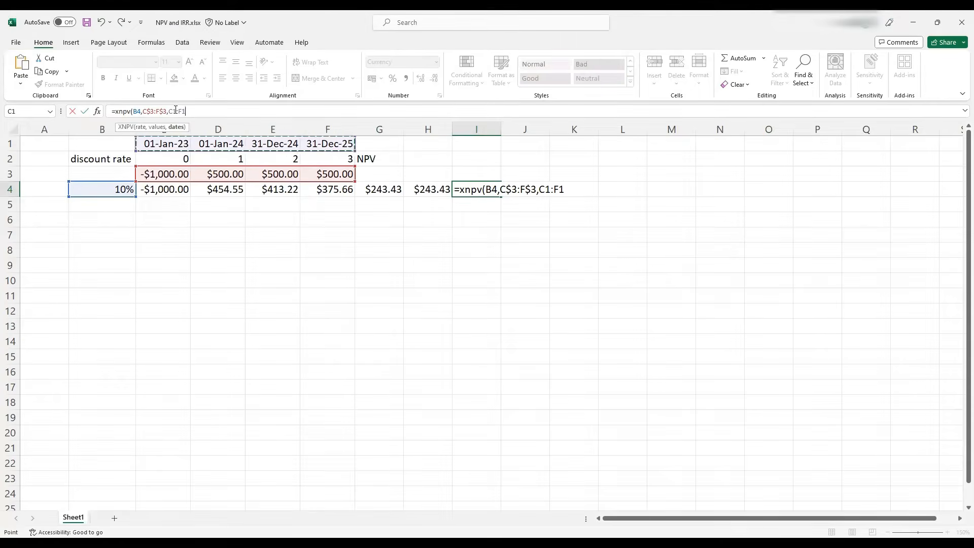
left_click(175, 110)
type("$")
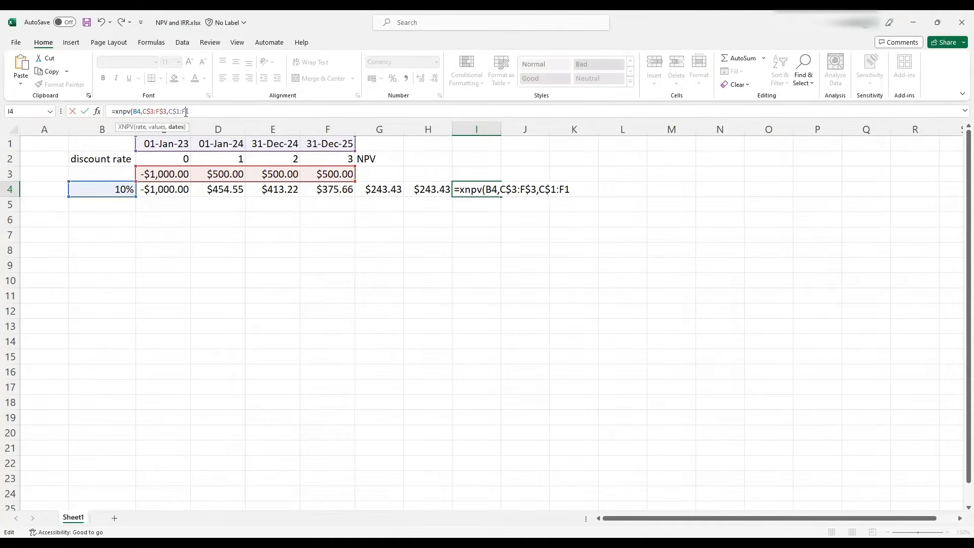
left_click(186, 111)
type("$243.43")
key("Return")
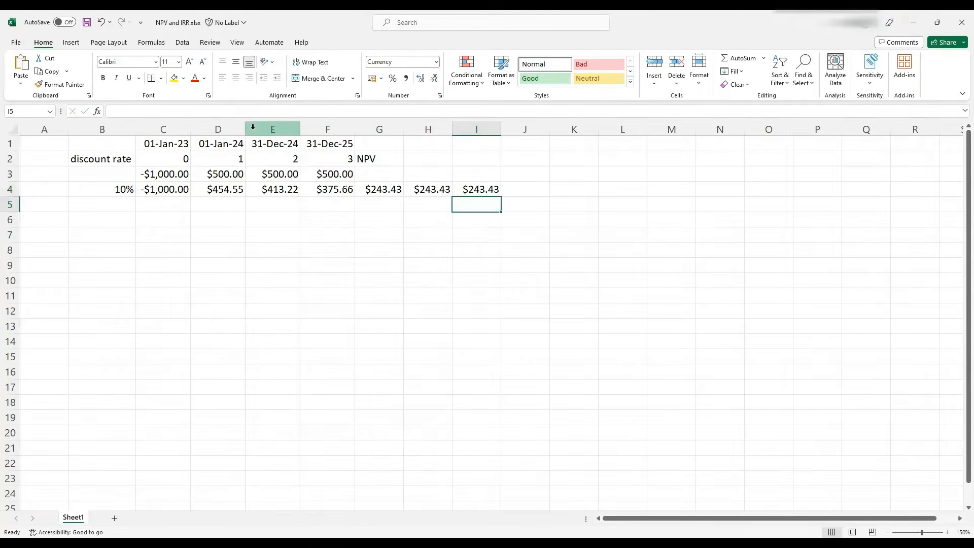
Compare the formulas in the three NPV cells G4, H4 and I4
left_click(362, 188)
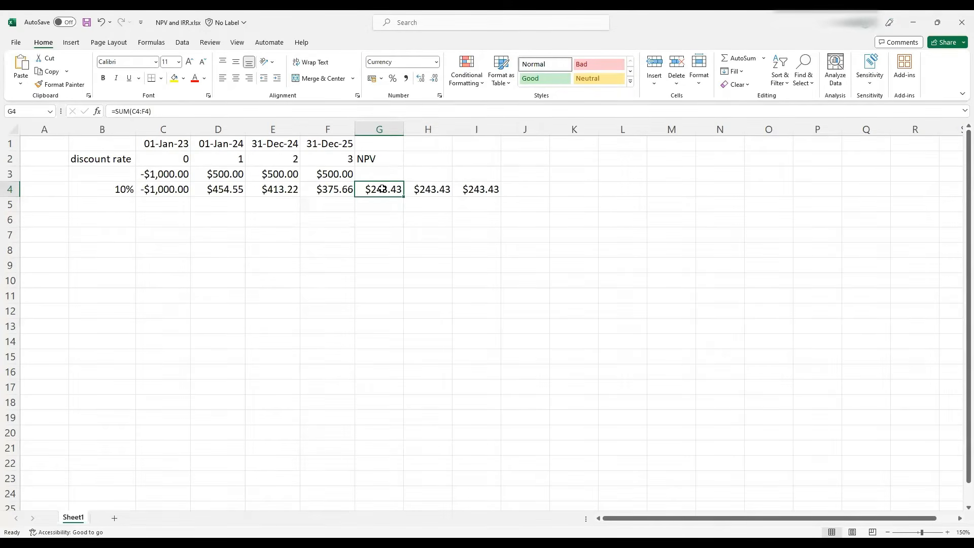
left_click(429, 189)
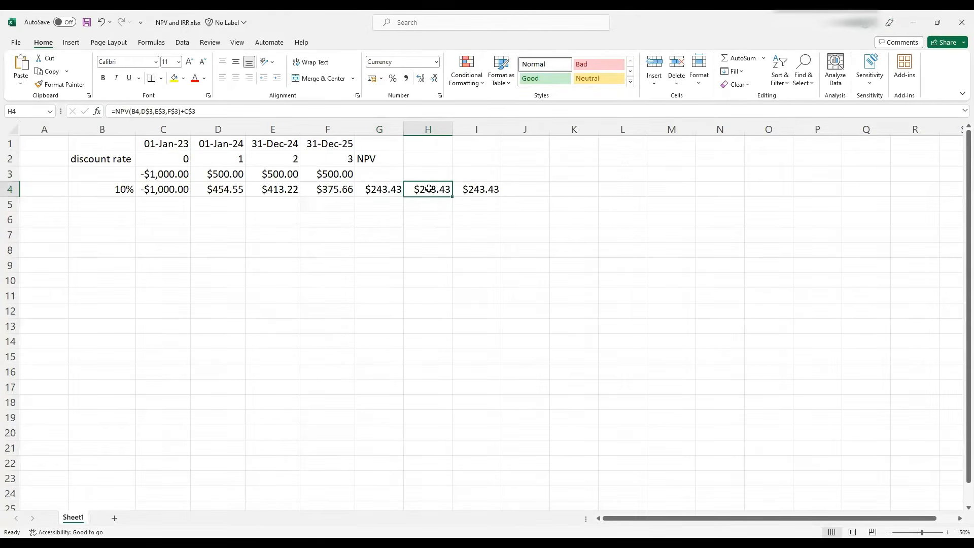
left_click(467, 190)
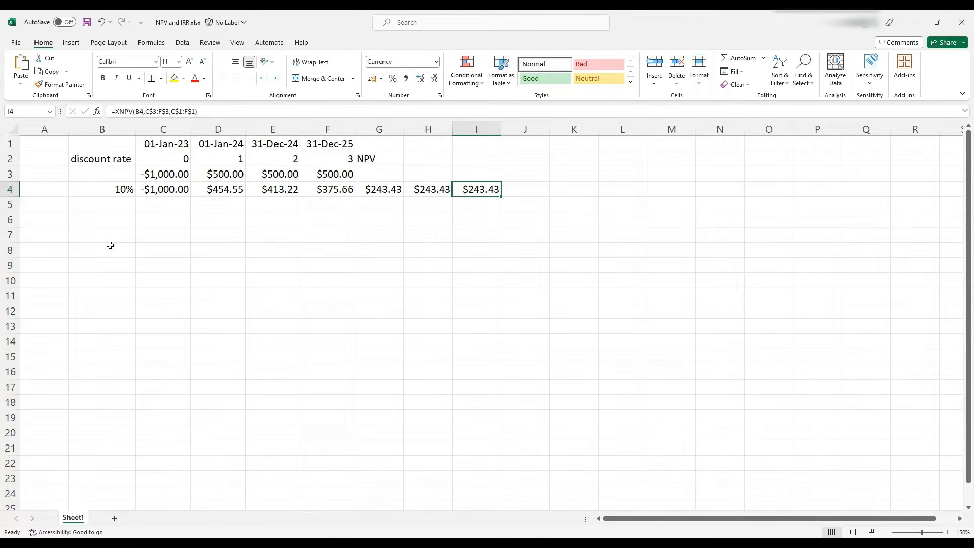
Enter discount rates 11% and 12% below the 10% rate and extend the series down to 30% in B24
left_click(108, 192)
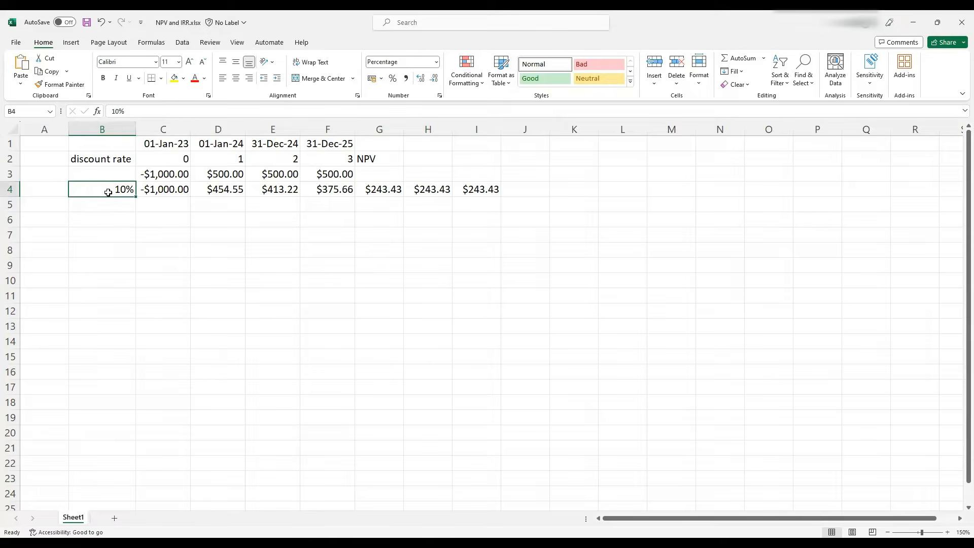
left_click(88, 208)
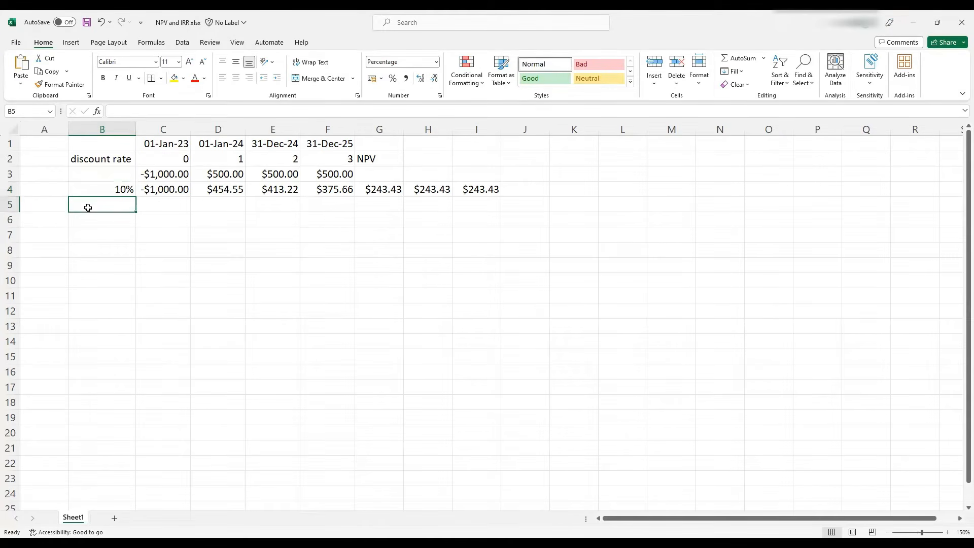
type("11")
key("Return")
type("12")
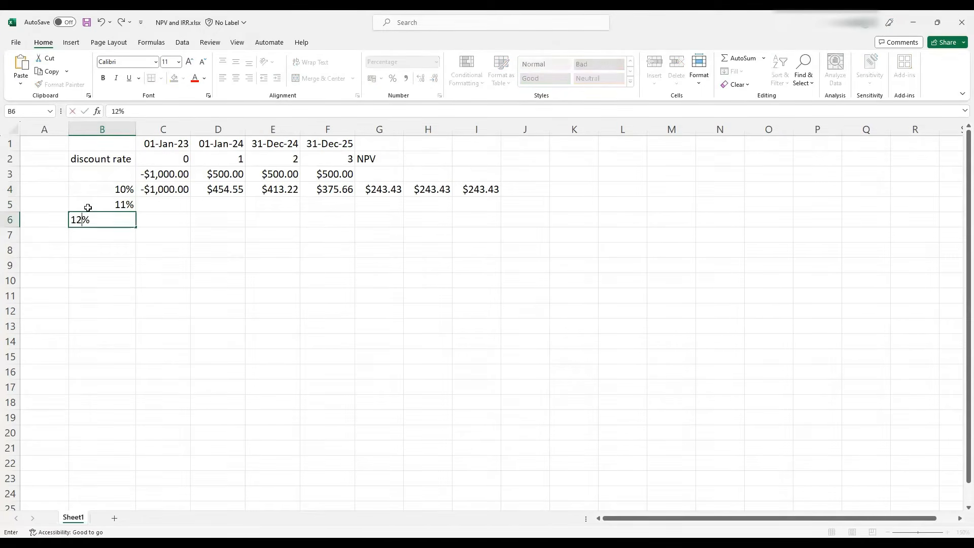
key("Return")
left_click_drag(116, 190, 129, 330)
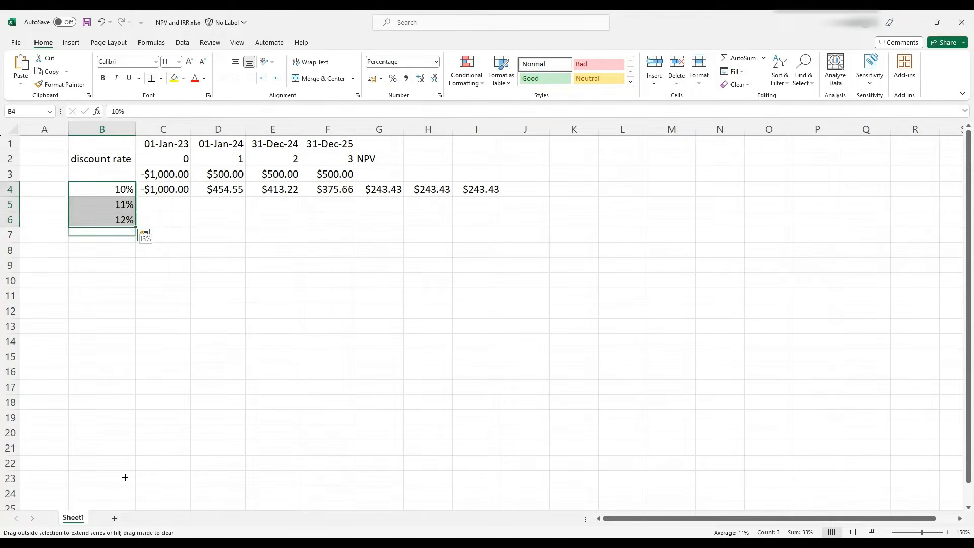
left_click_drag(125, 478, 124, 494)
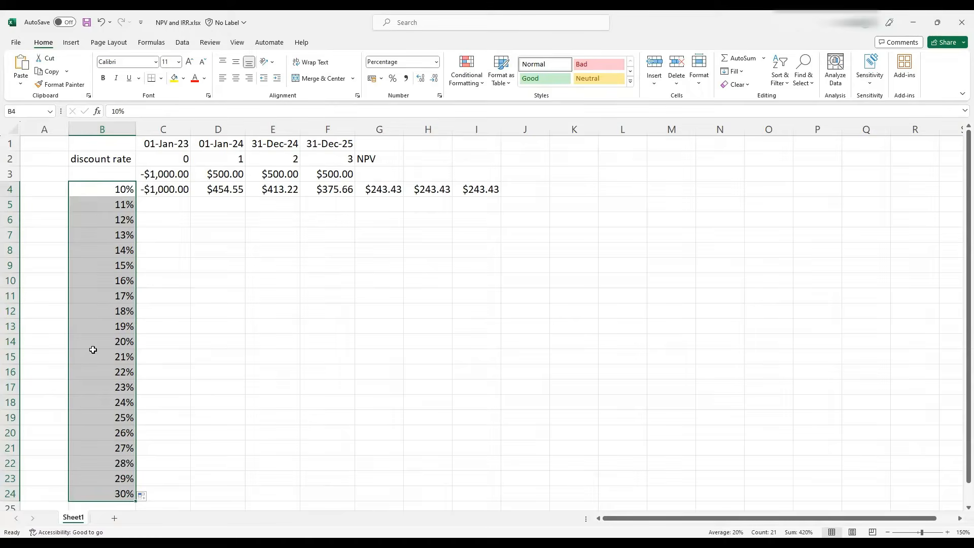
Fill the discounted cash-flow formulas in C4:F4 down through row 24 and check the copied formulas
left_click(381, 187)
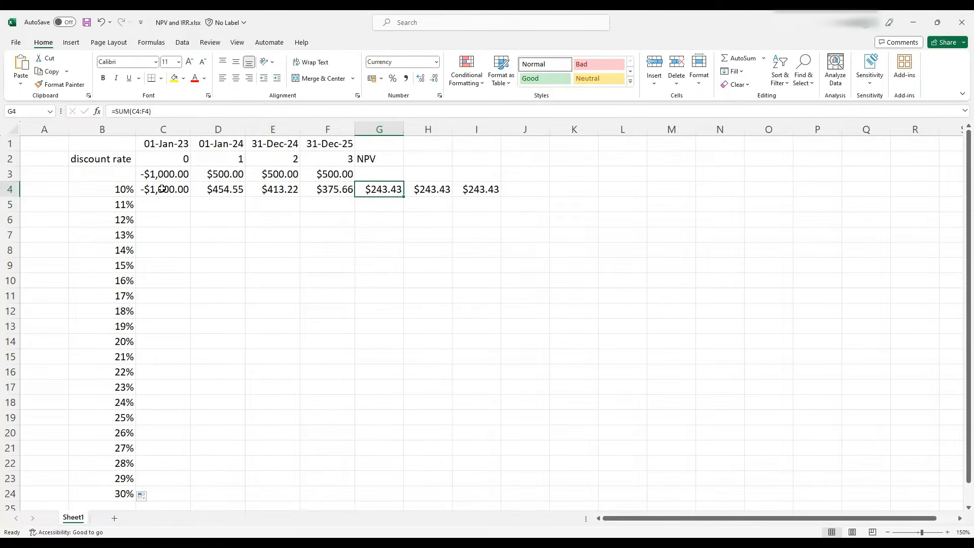
left_click_drag(162, 188, 310, 187)
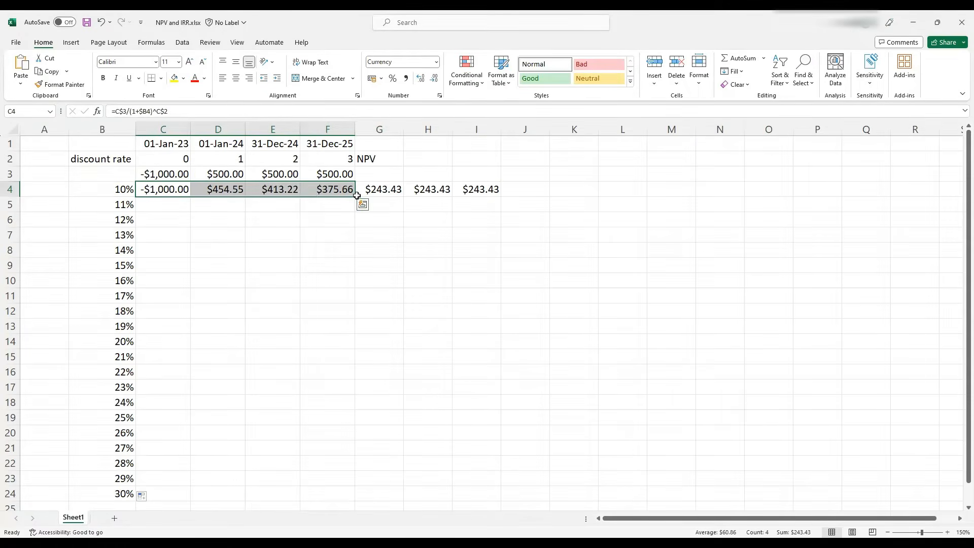
left_click_drag(357, 195, 350, 495)
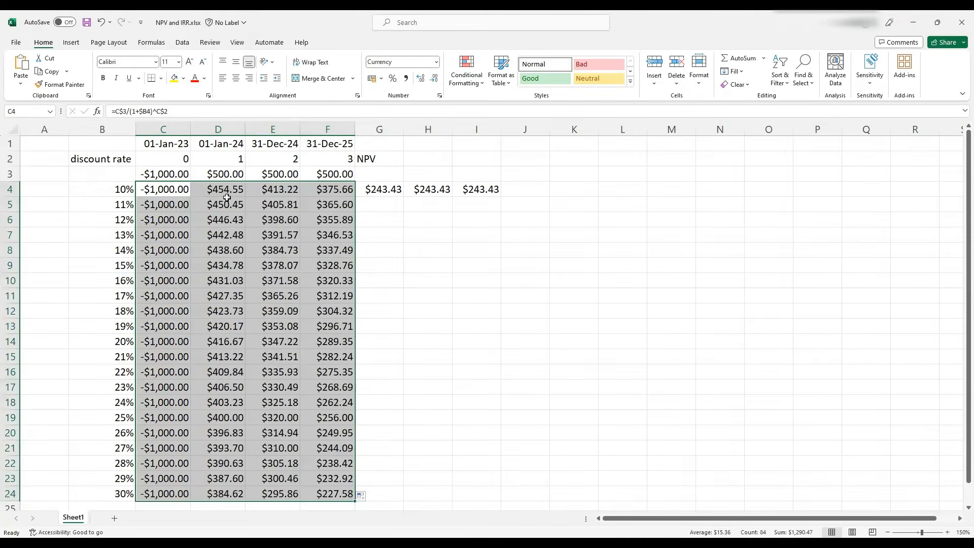
left_click(224, 252)
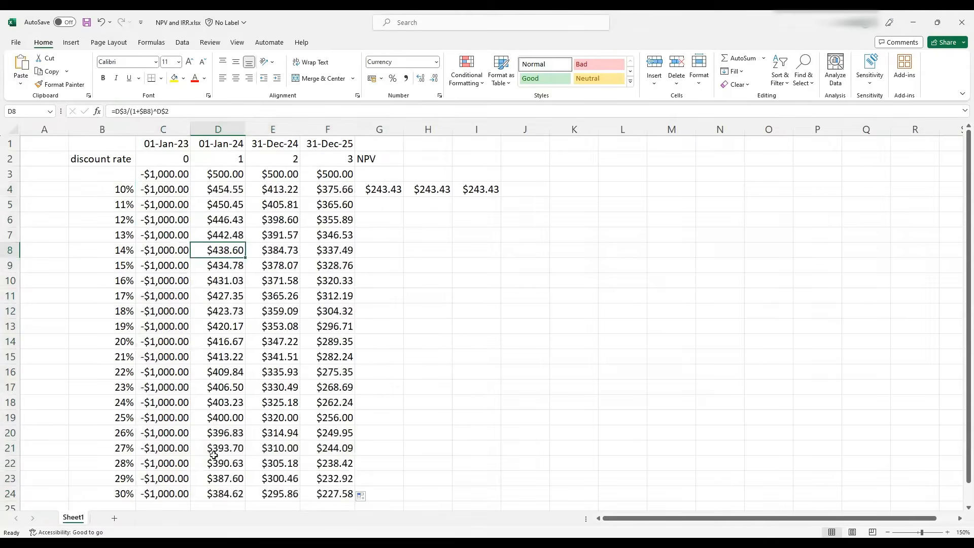
left_click(212, 489)
left_click(330, 494)
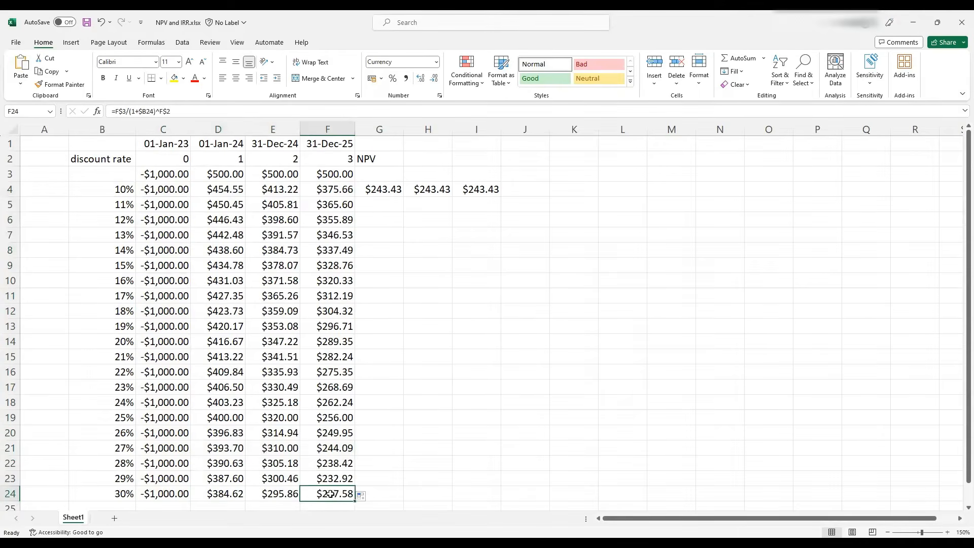
Fill the manual NPV, NPV-function and XNPV formulas in G4, H4 and I4 down to row 24
left_click(381, 186)
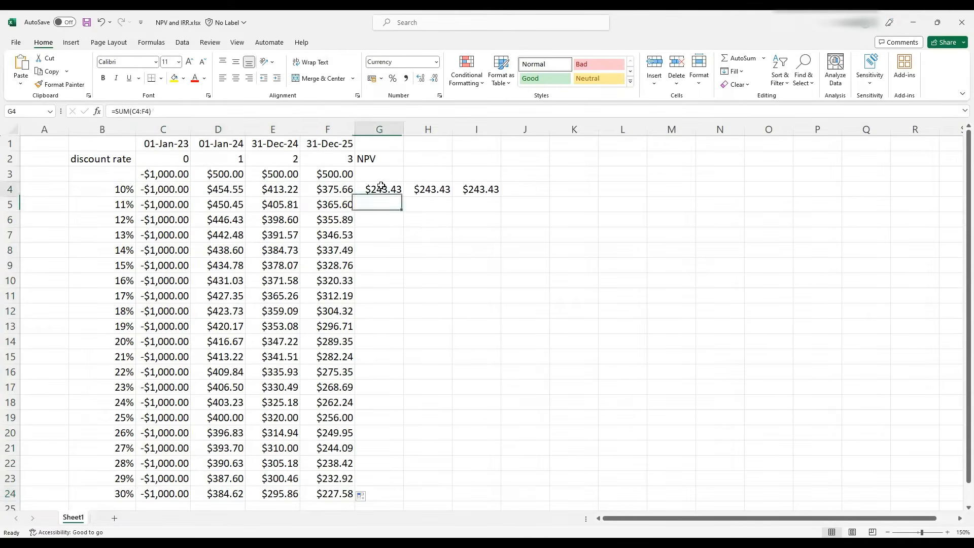
double_click(403, 197)
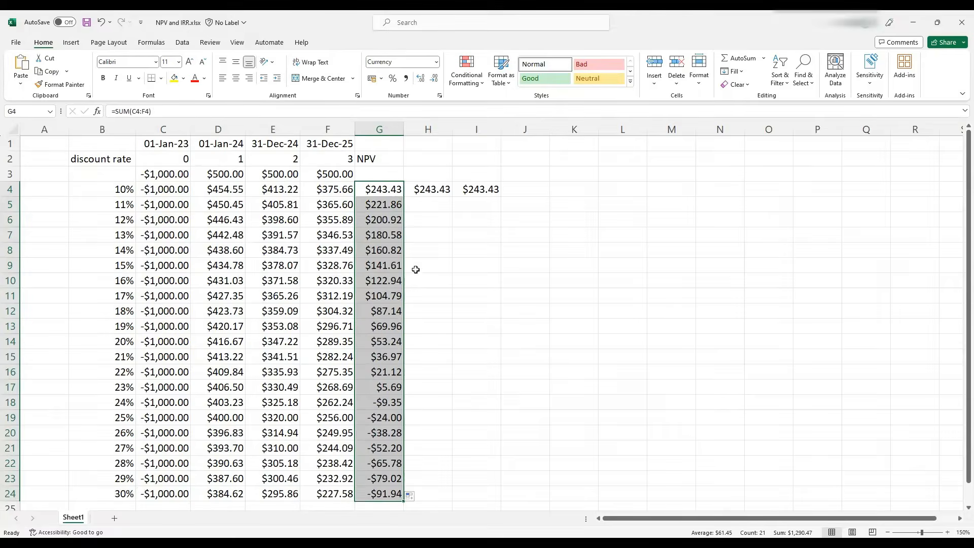
left_click(424, 196)
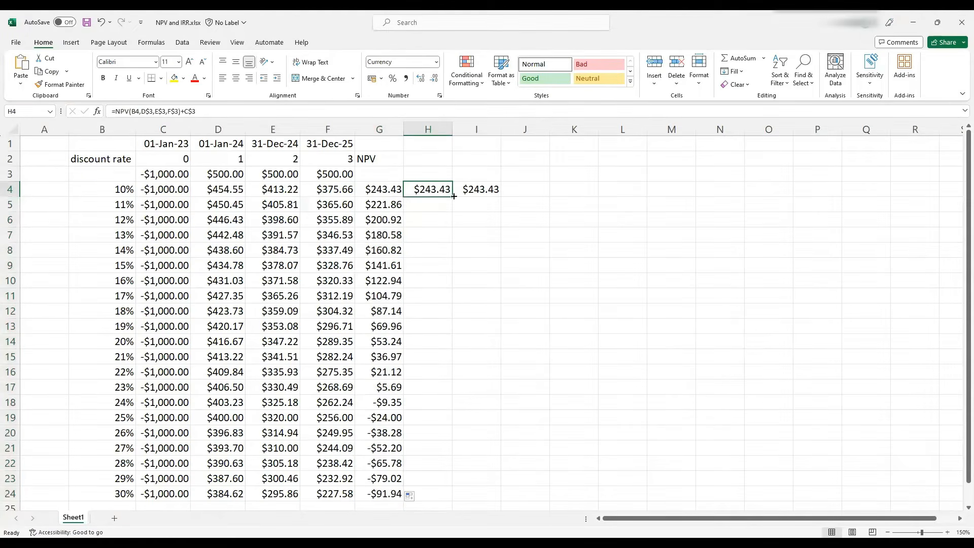
double_click(453, 196)
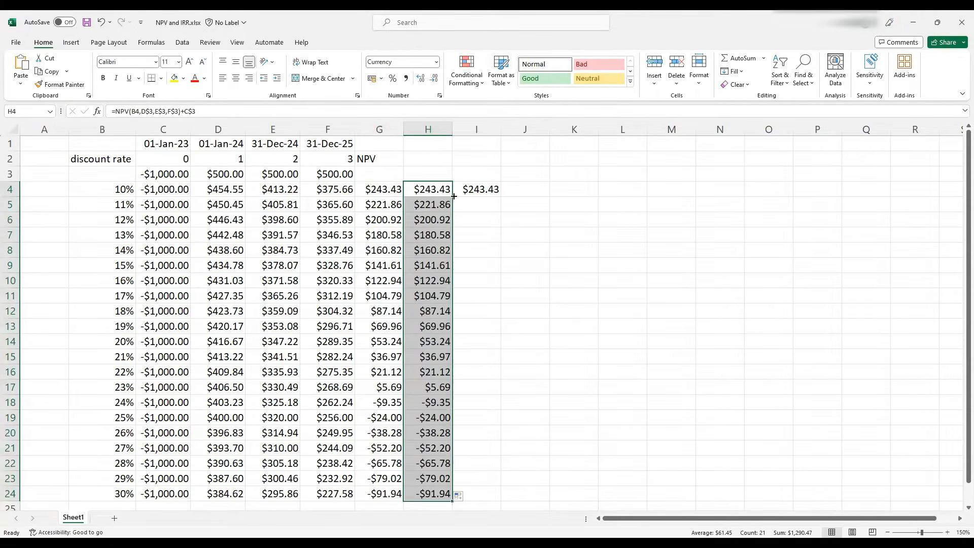
left_click(481, 191)
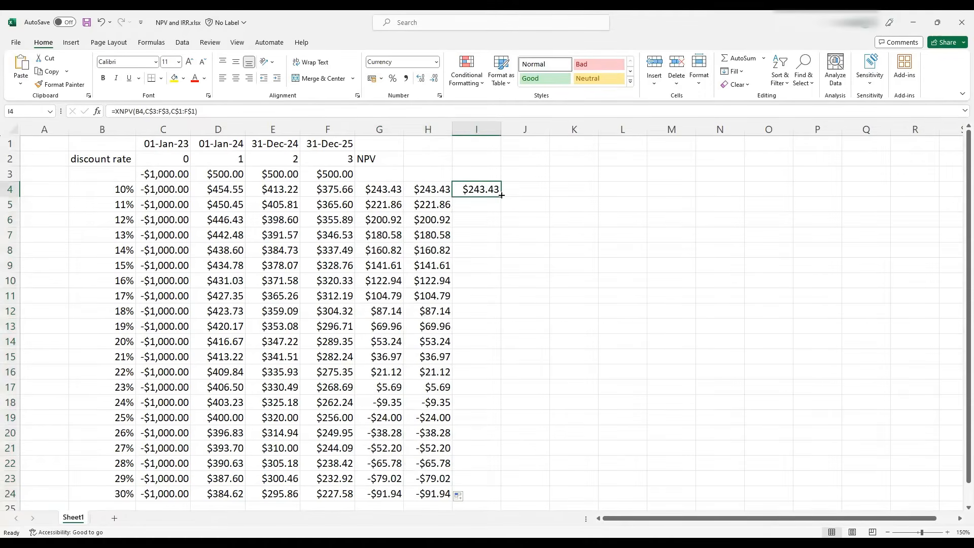
double_click(501, 195)
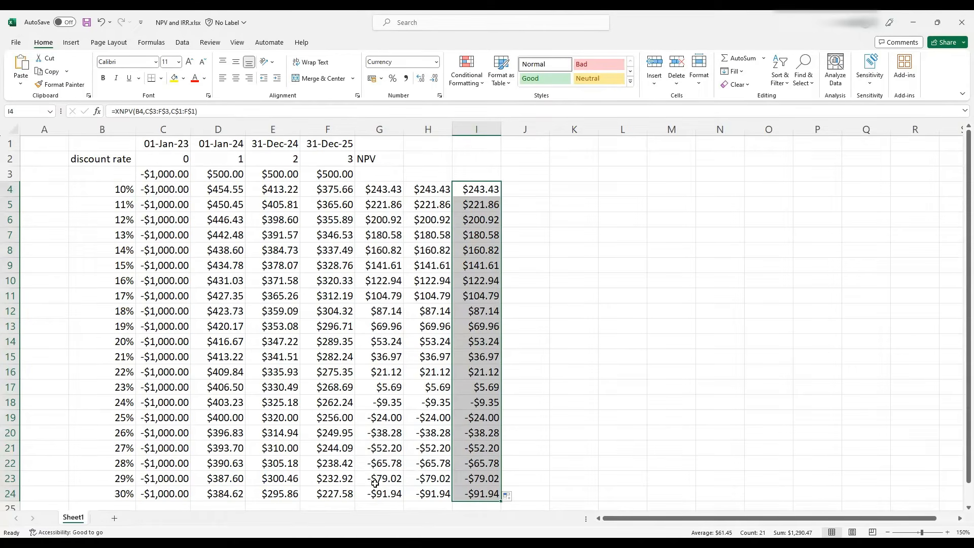
Insert an empty 2-D line chart and move it beside the table
left_click(562, 189)
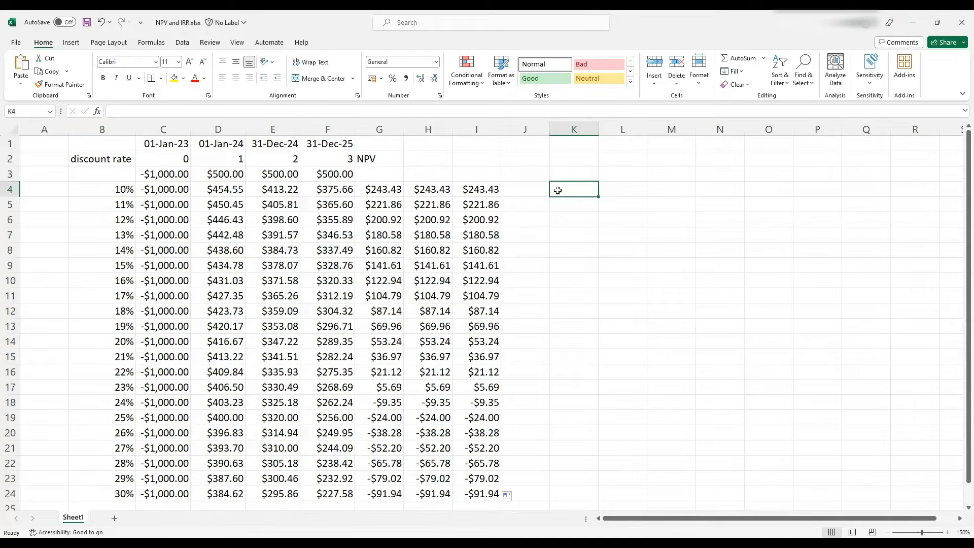
left_click(67, 44)
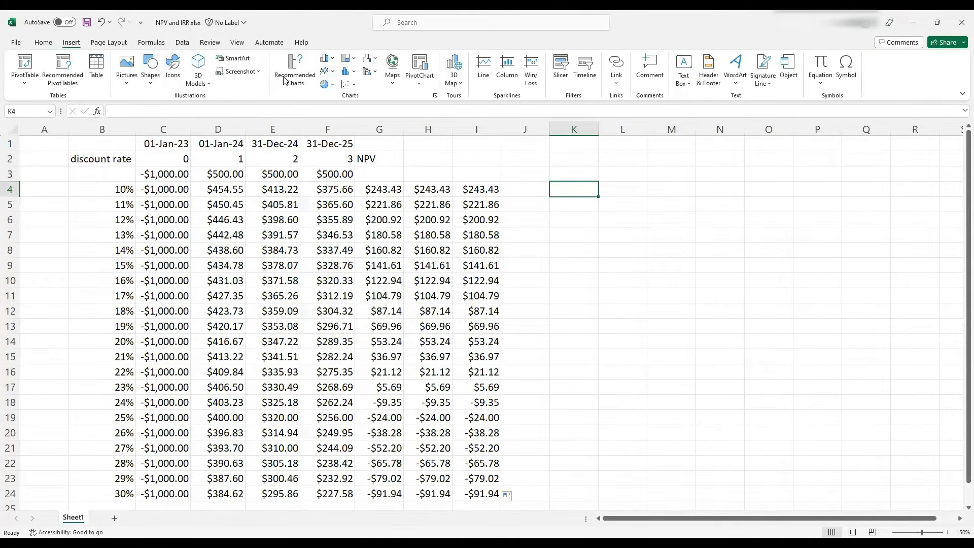
left_click(325, 71)
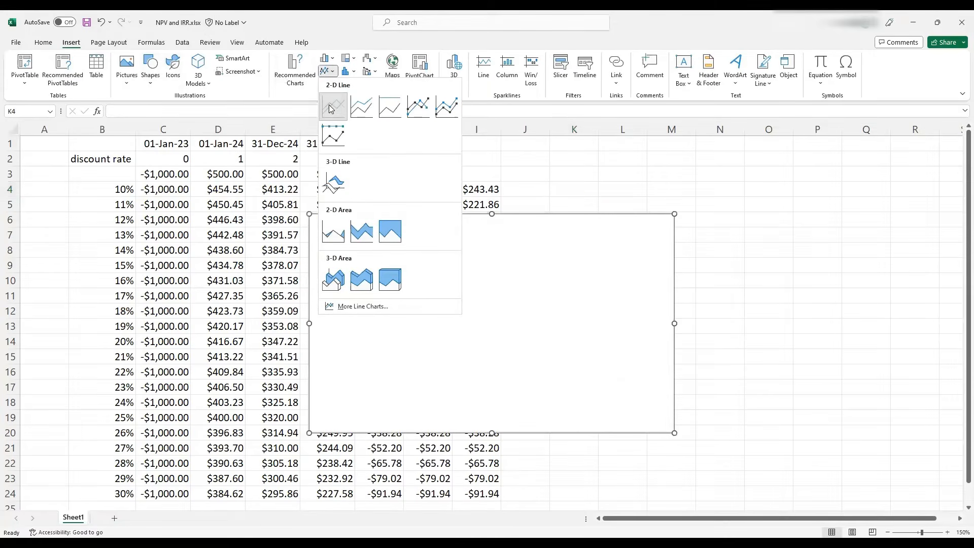
left_click(331, 109)
left_click_drag(467, 267, 659, 266)
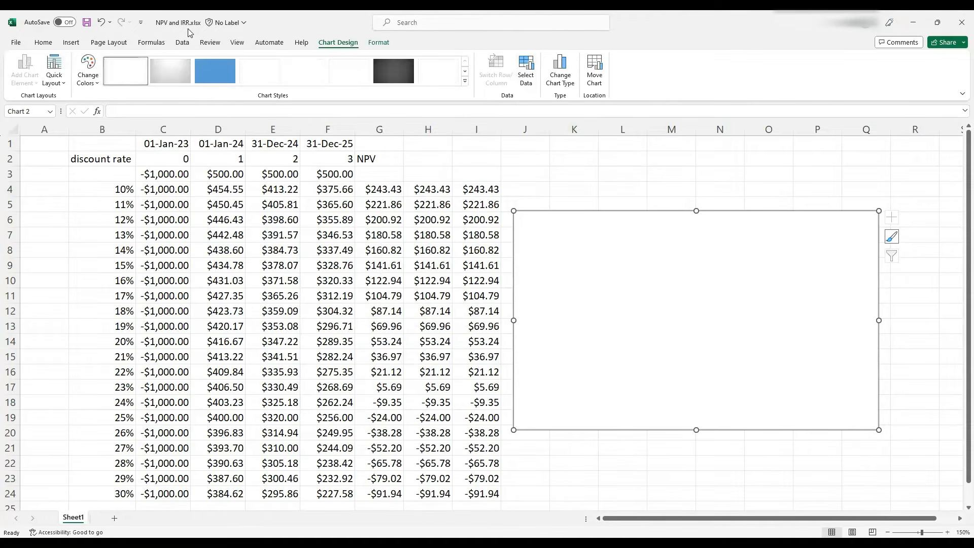
Set the chart's data range to the NPV values in G4:G24
left_click(526, 71)
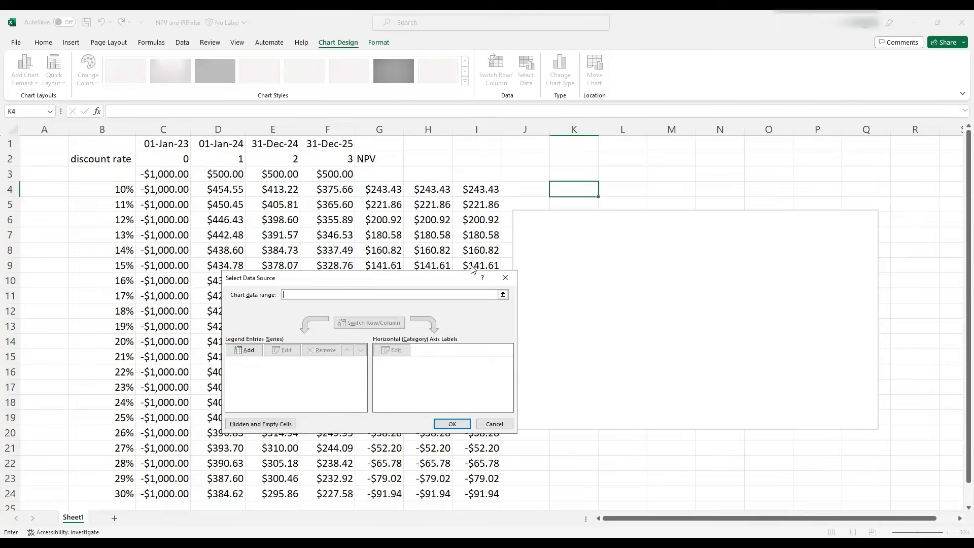
left_click(503, 296)
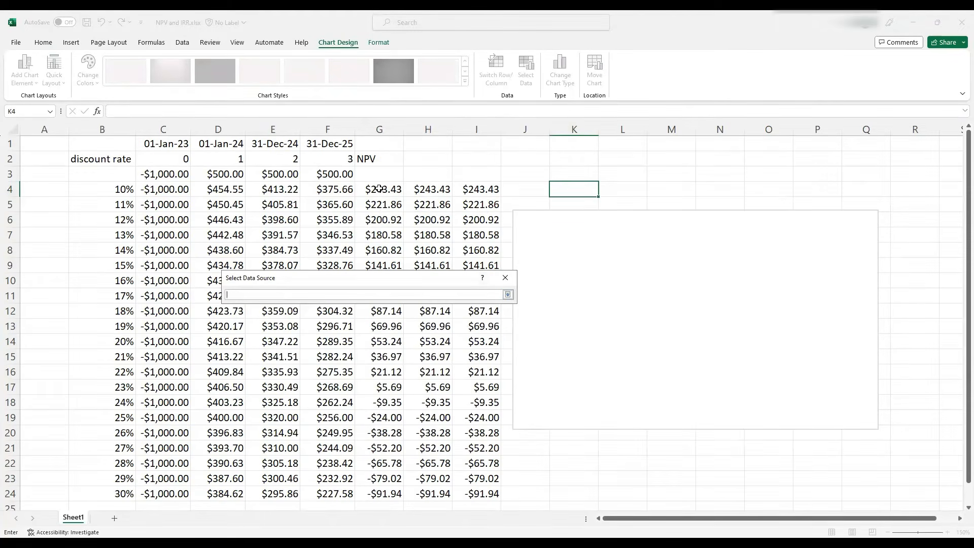
left_click_drag(380, 190, 379, 208)
left_click_drag(375, 412, 368, 488)
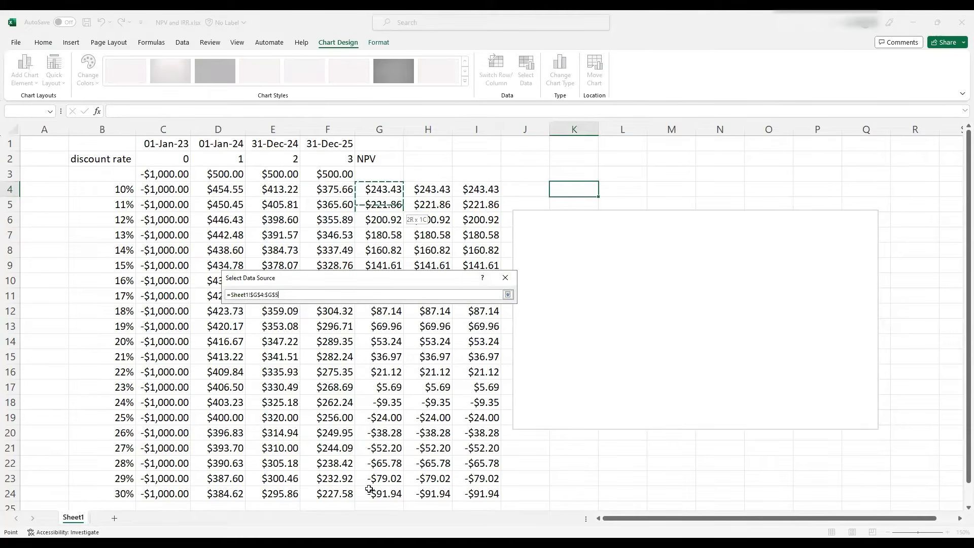
left_click(507, 294)
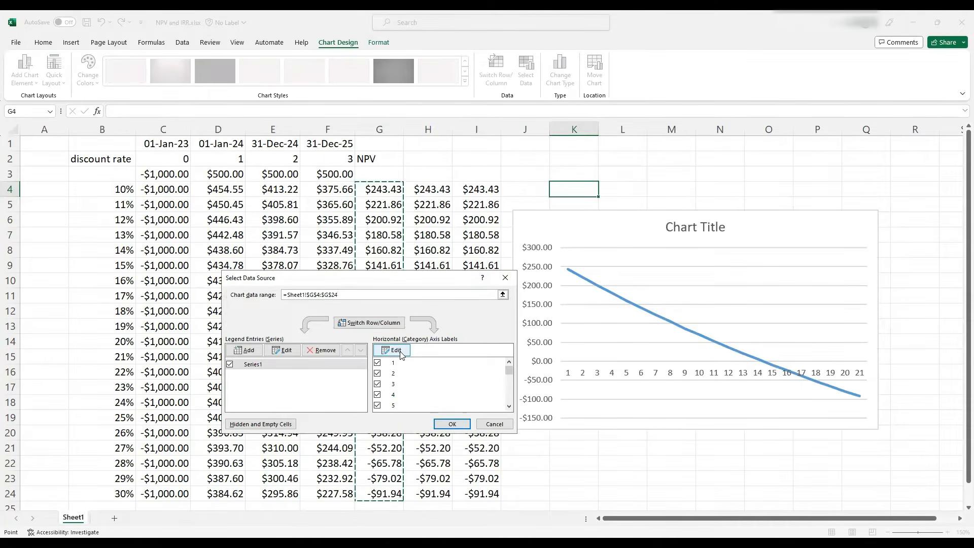
Set the horizontal axis labels to the discount rates in B4:B24
left_click(401, 353)
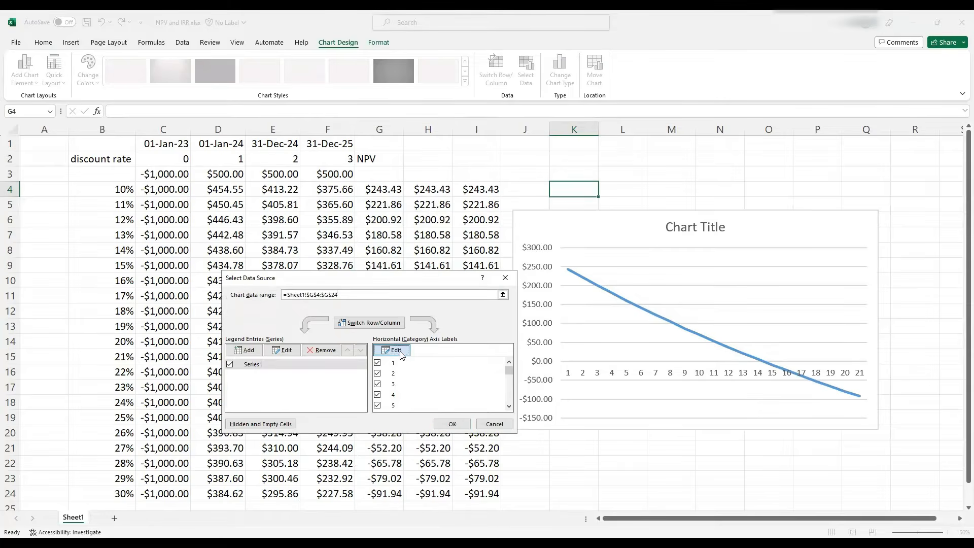
left_click(124, 190)
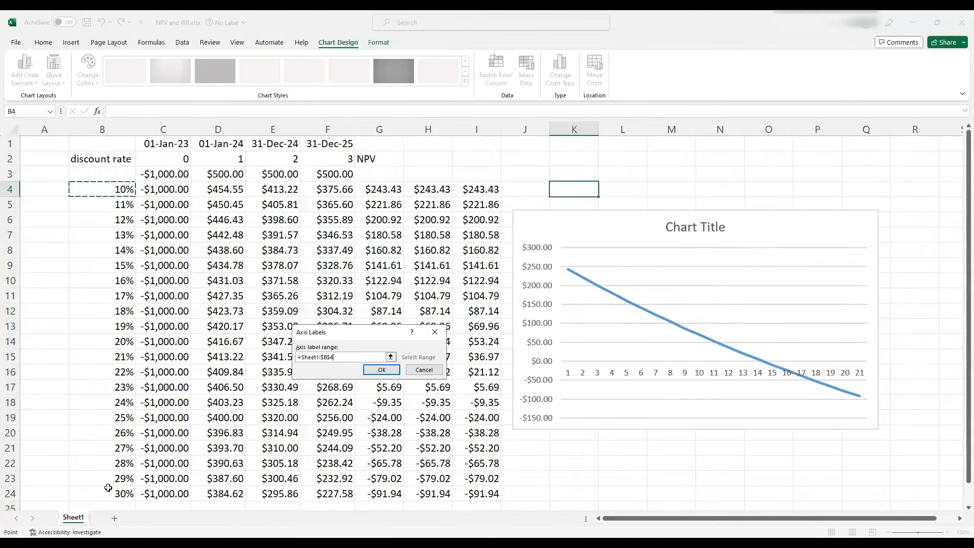
left_click(108, 487, "shift")
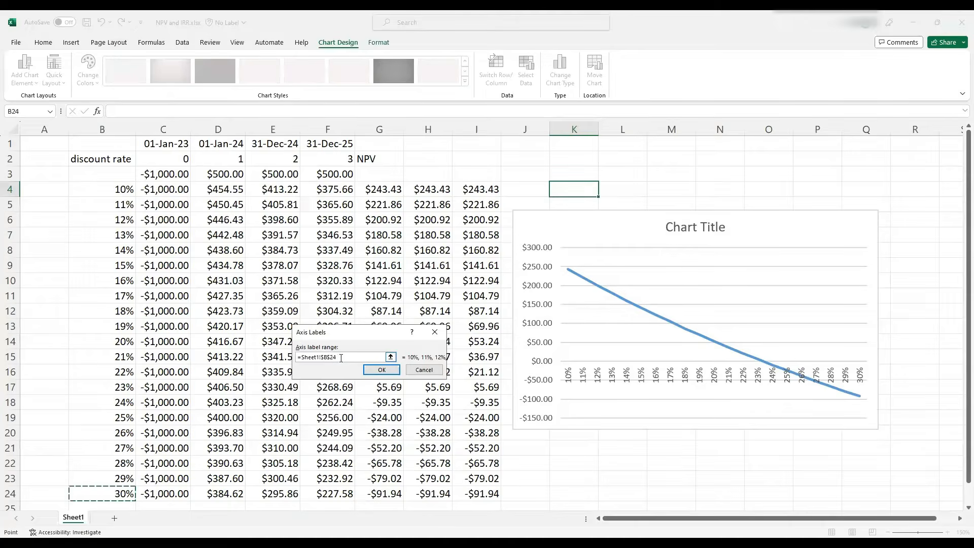
left_click_drag(341, 357, 282, 357)
key("BackSpace")
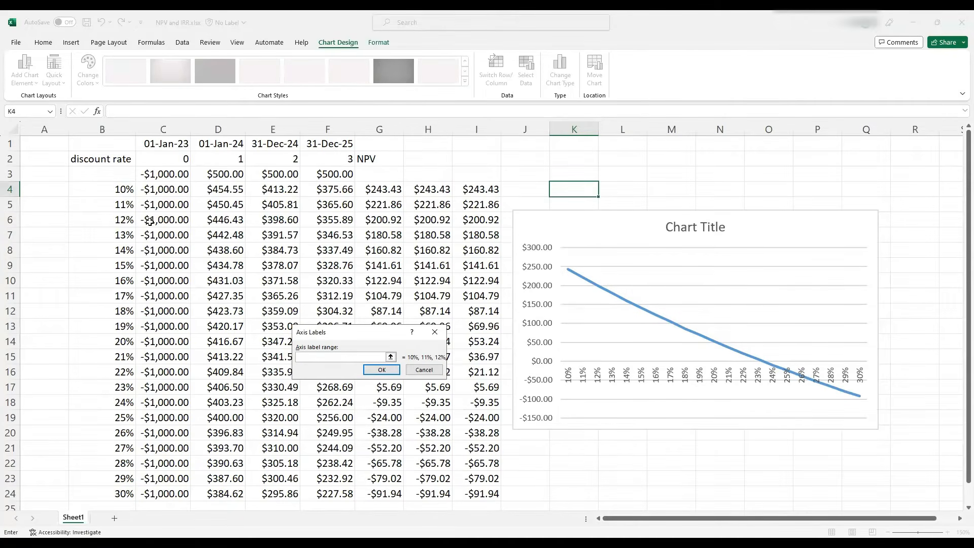
left_click(120, 190)
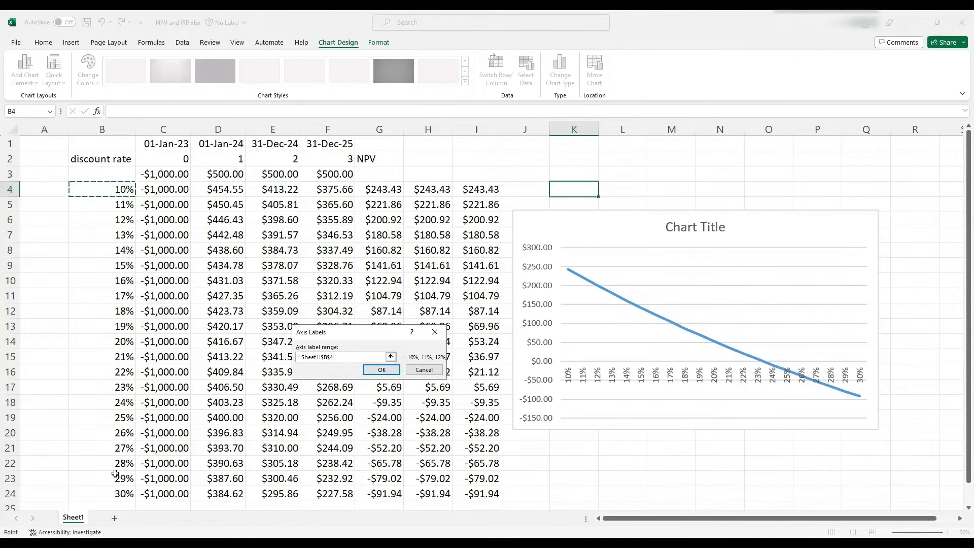
left_click(113, 494, "shift")
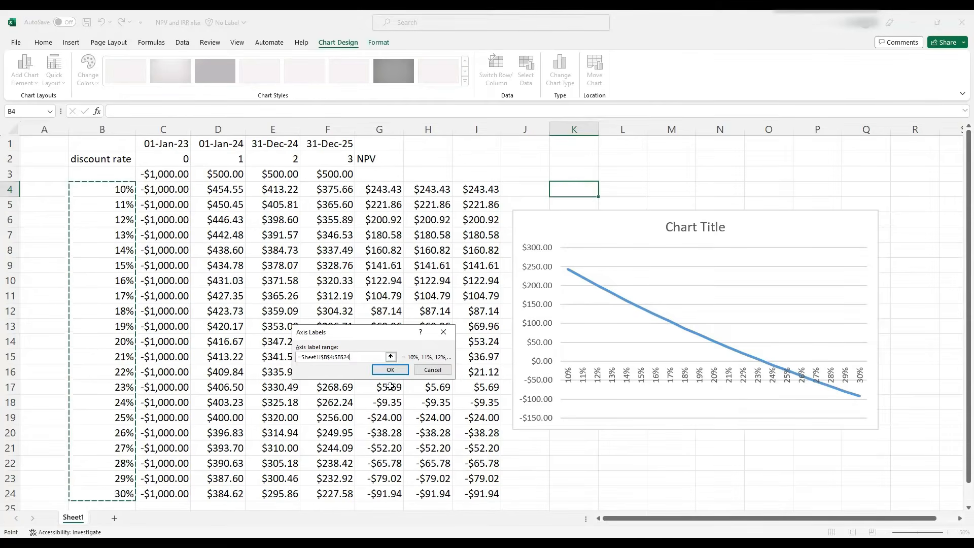
left_click(390, 369)
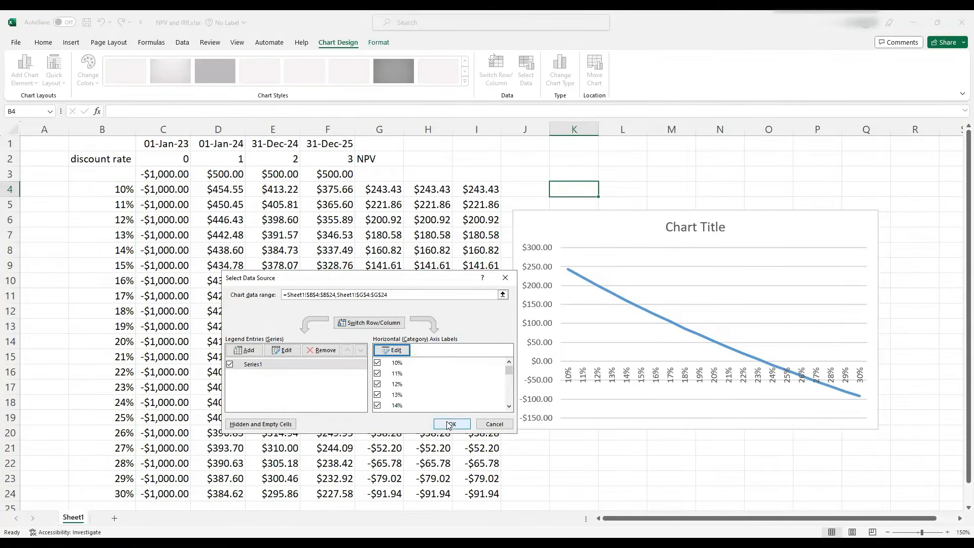
left_click(449, 424)
Rename the chart title to NPV schedule
left_click(690, 227)
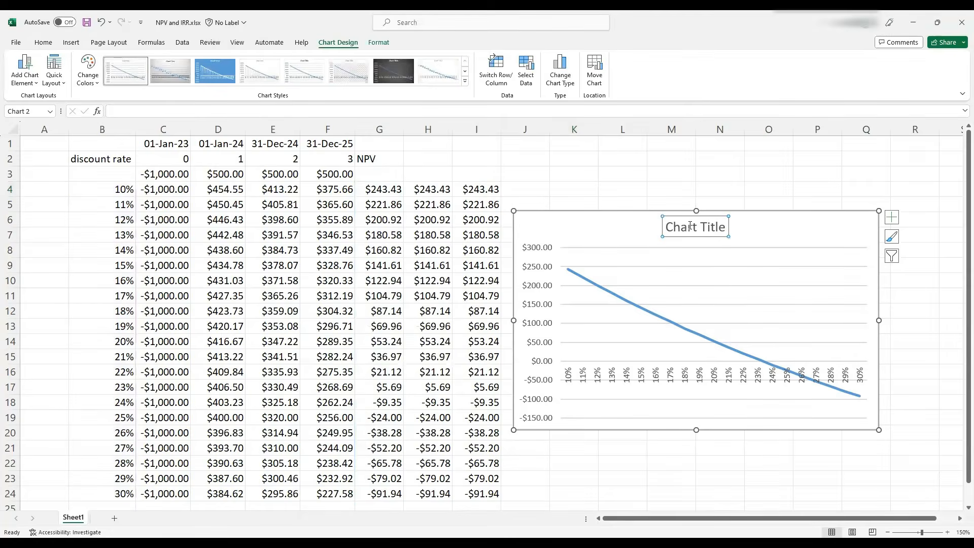
triple_click(690, 227)
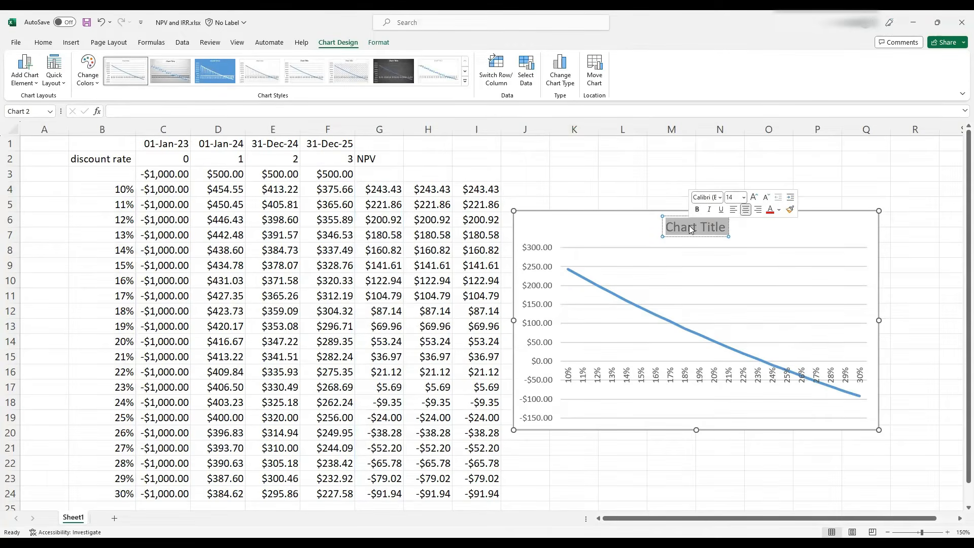
type("NPV schedule")
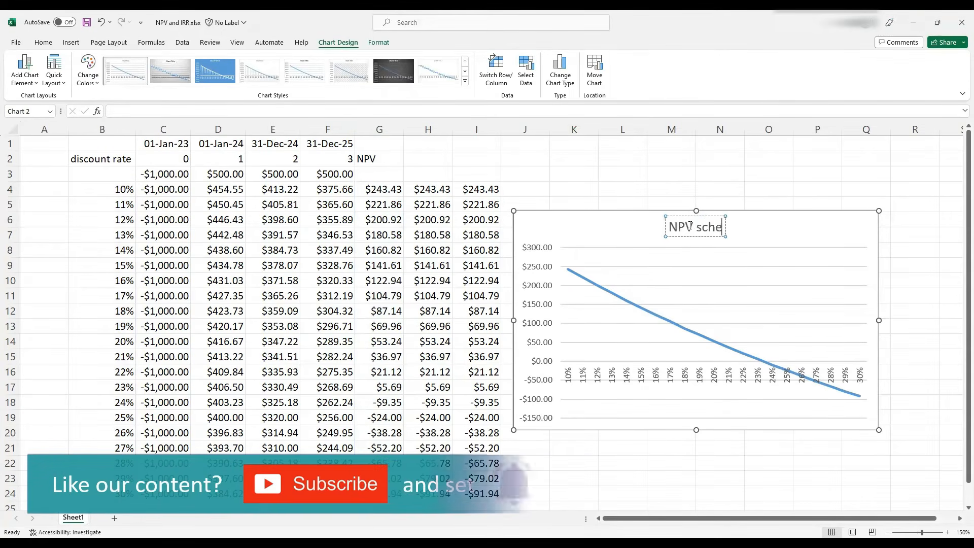
left_click(597, 234)
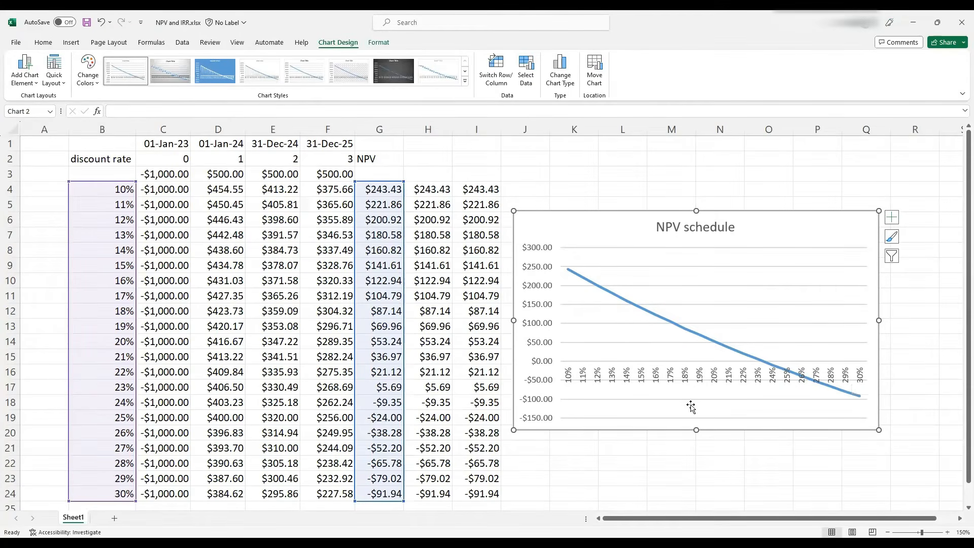
Inspect the chart's zero crossing and the NPV rows for the 23% and 24% discount rates
mouse_move(778, 373)
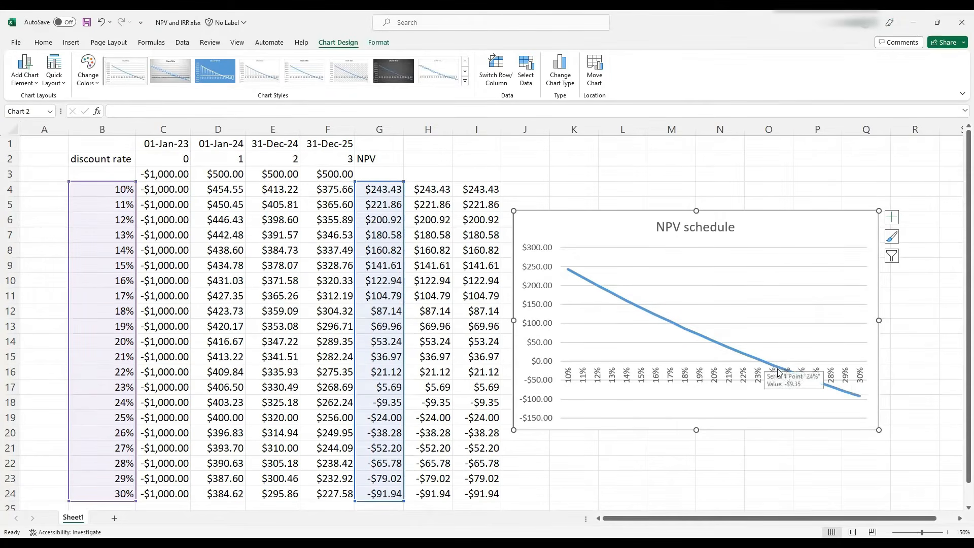
mouse_move(846, 394)
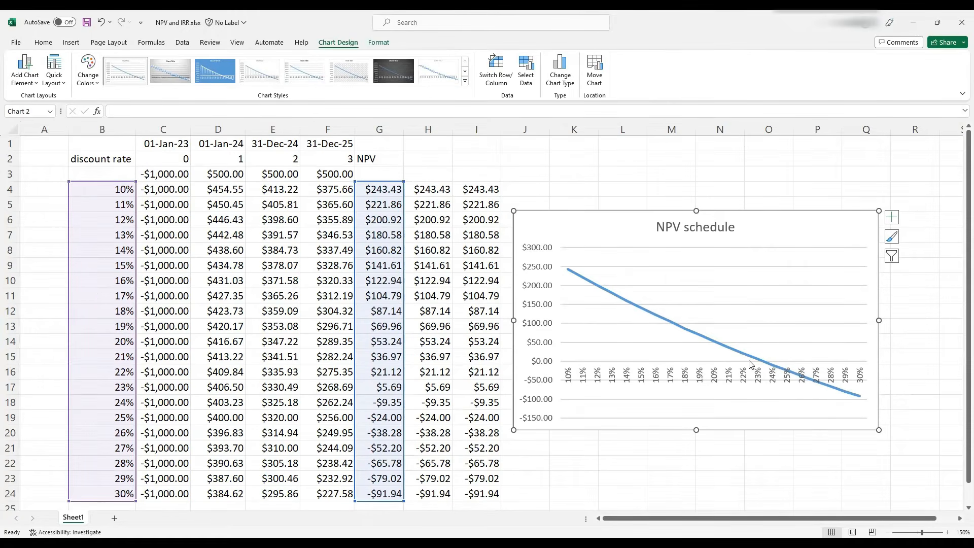
mouse_move(750, 362)
key("Escape")
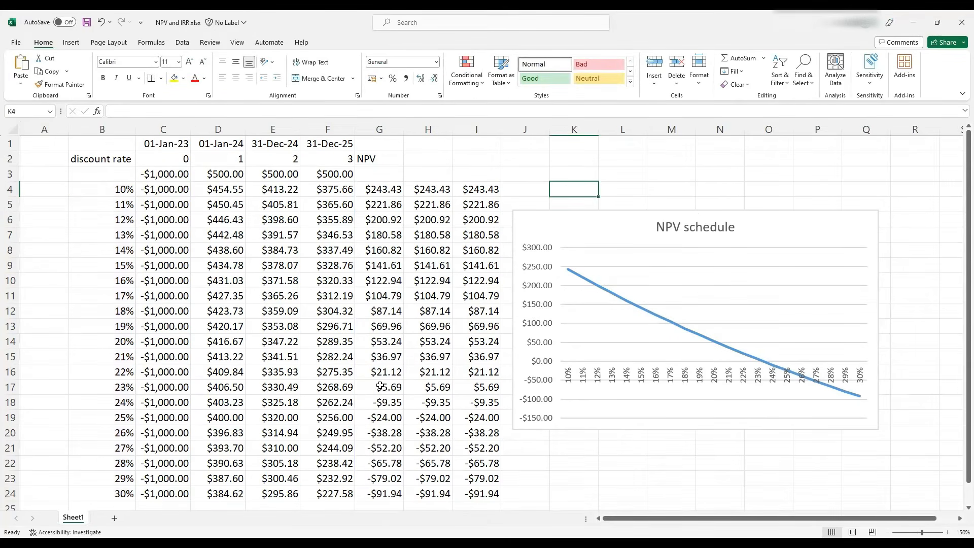
left_click_drag(372, 394, 490, 409)
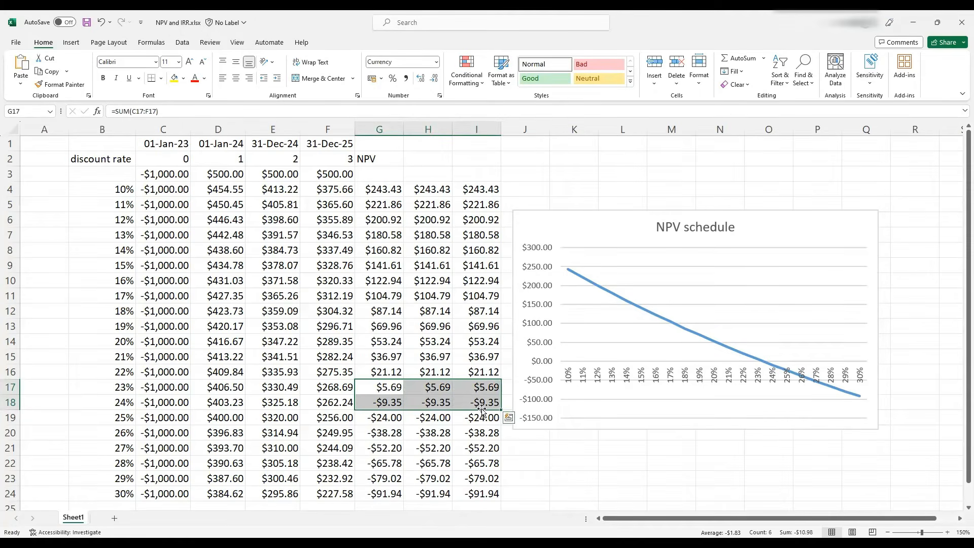
left_click_drag(112, 386, 109, 396)
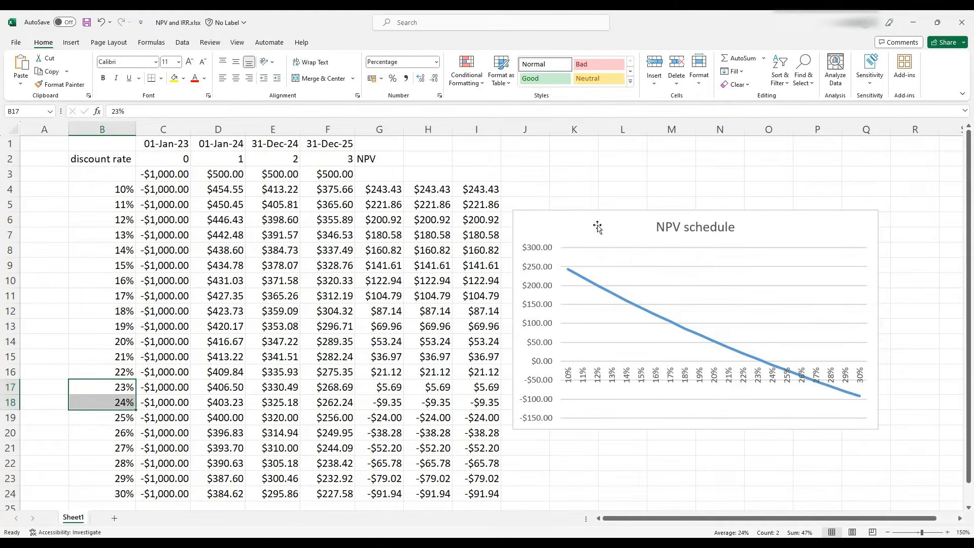
Move the chart higher and insert two blank rows above the 24% row
left_click_drag(597, 223, 606, 165)
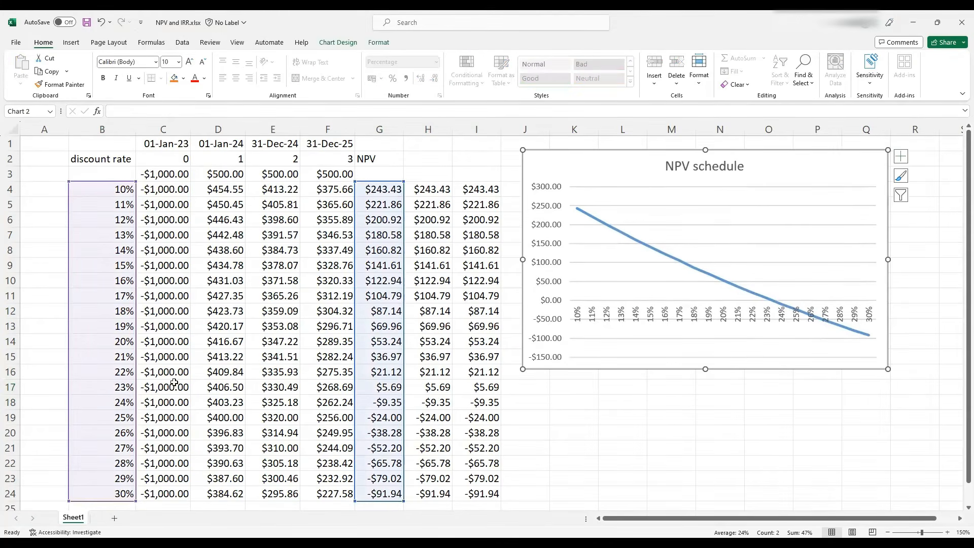
left_click(12, 401)
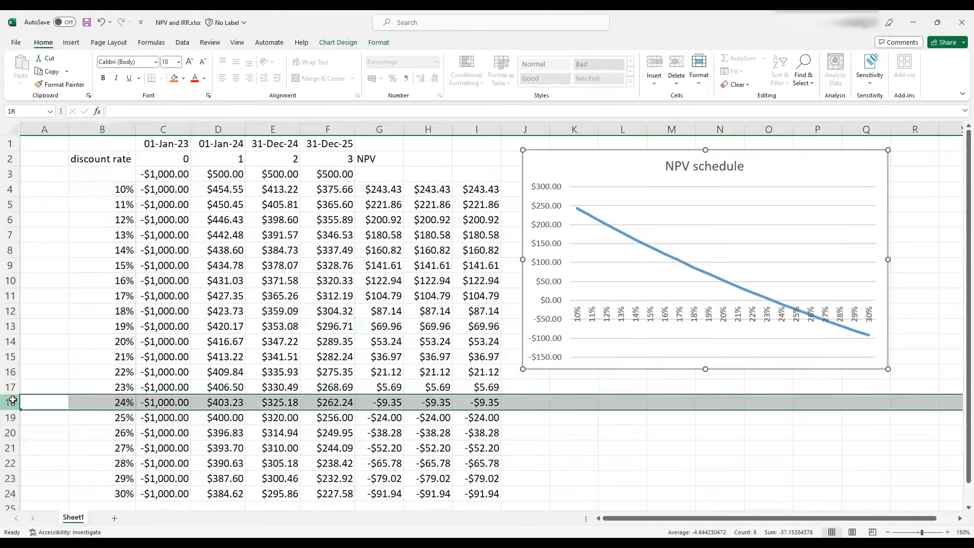
left_click_drag(12, 400, 9, 417)
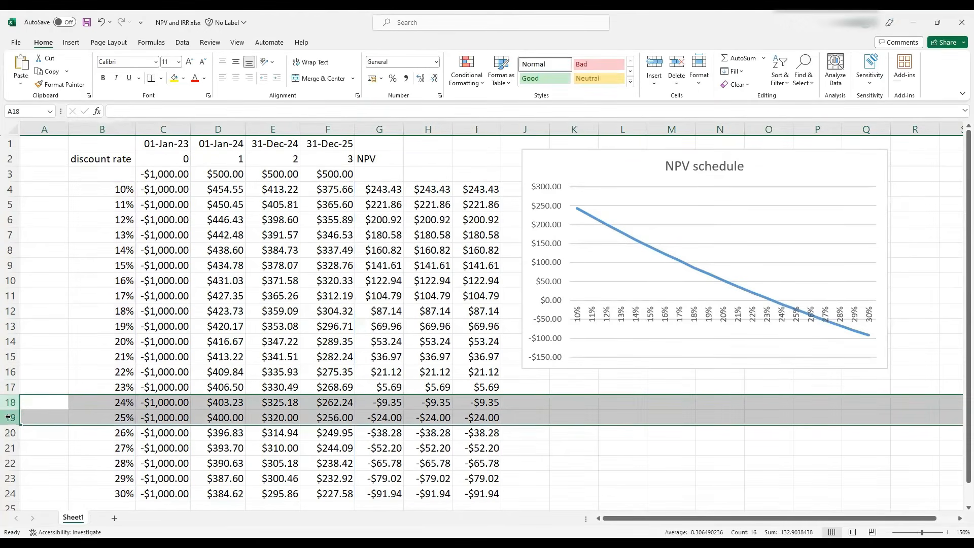
right_click(9, 406)
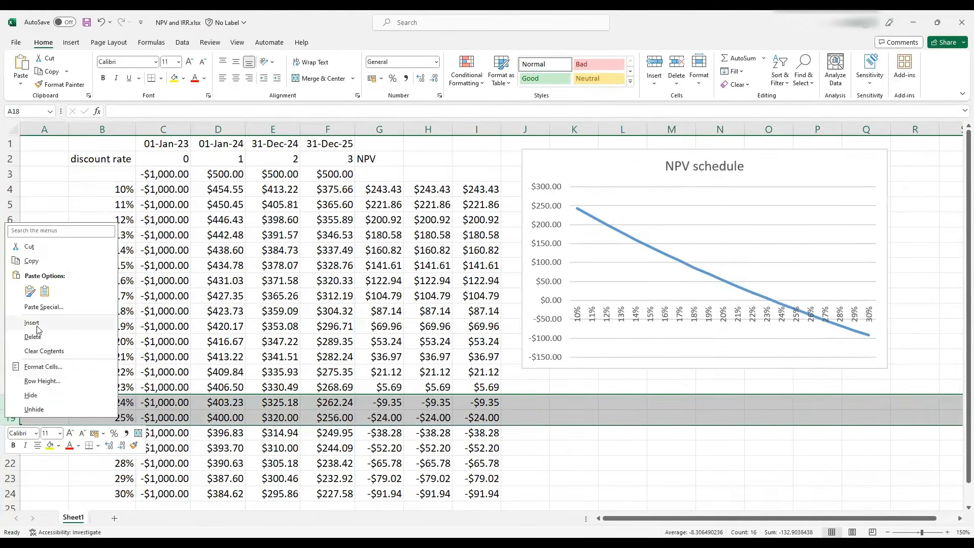
left_click(34, 324)
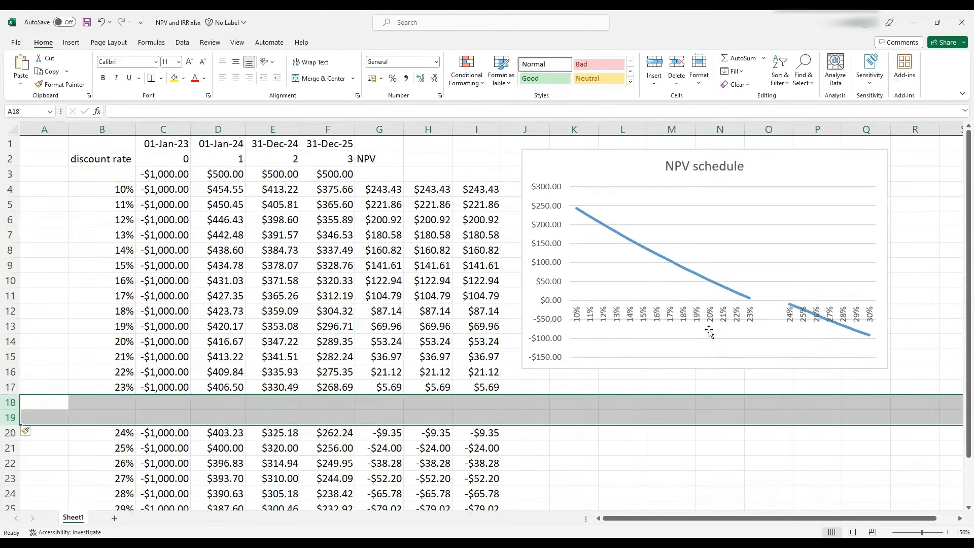
Enter 23.5% as a discount rate in B19 and format it as a percentage with two decimal places
left_click(124, 418)
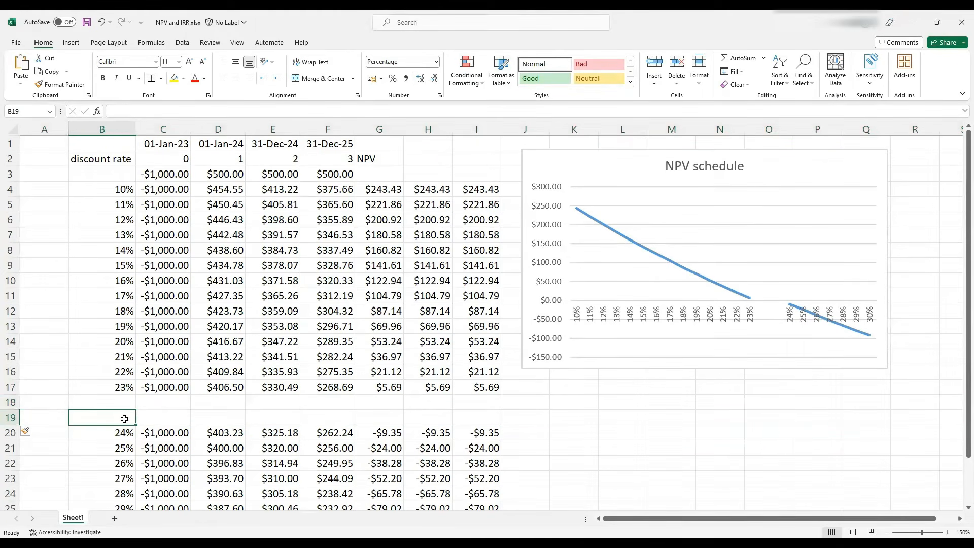
type("23.")
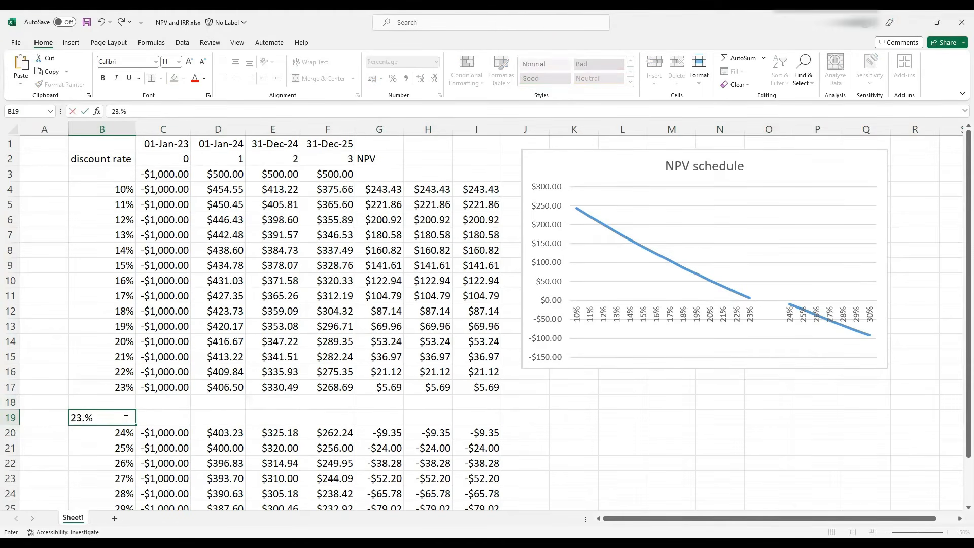
type("5")
key("Return")
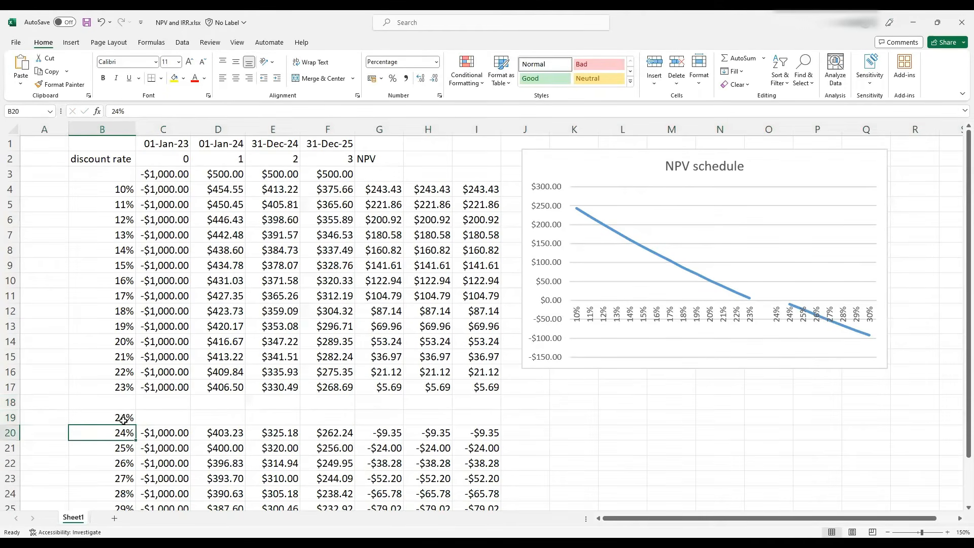
left_click(124, 419)
right_click(123, 419)
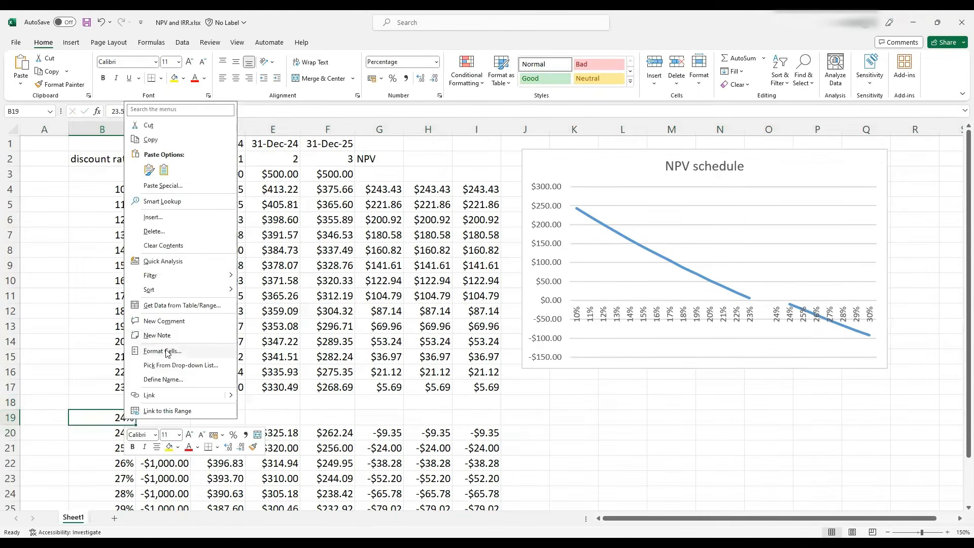
left_click(166, 351)
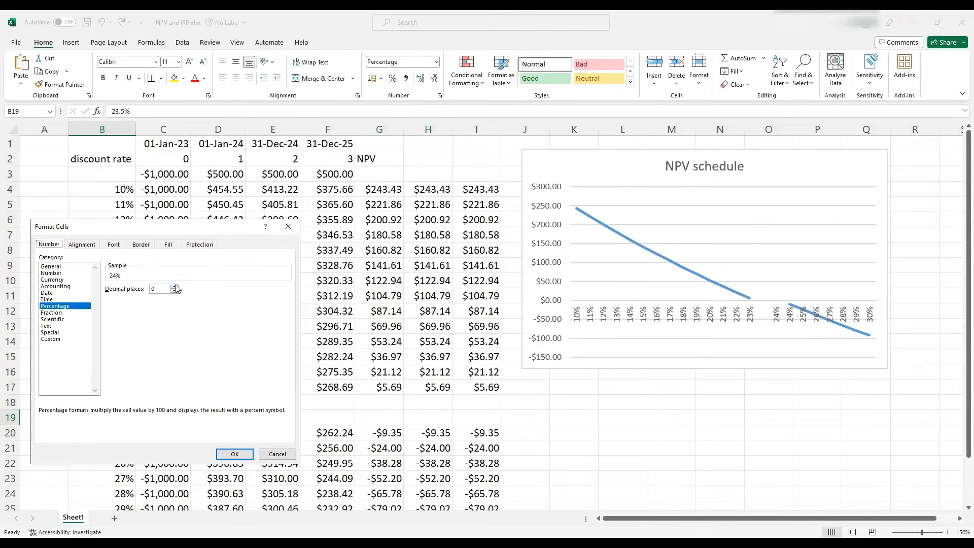
double_click(175, 286)
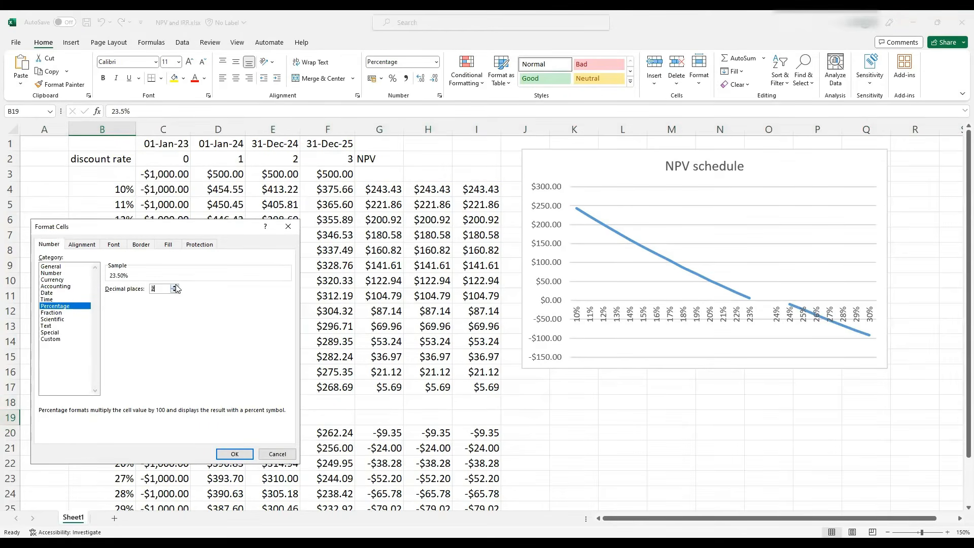
left_click(232, 454)
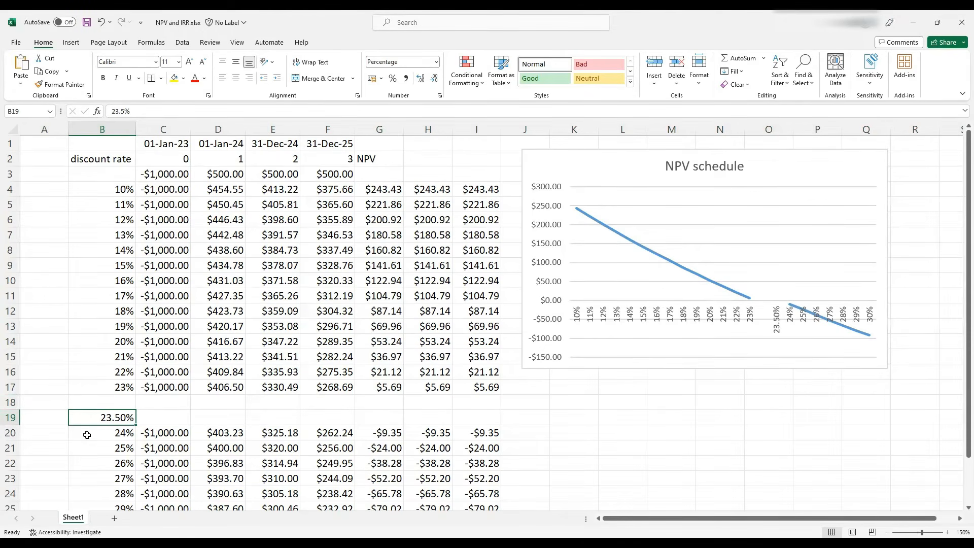
Fill the discounted cash-flow and NPV formulas from row 20 up into row 19 and check them
left_click_drag(152, 431, 501, 415)
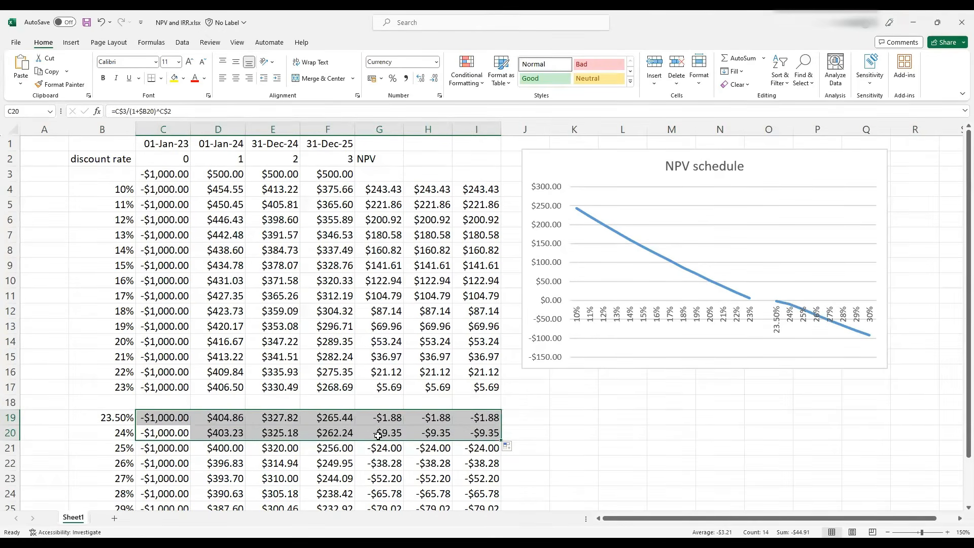
left_click(376, 420)
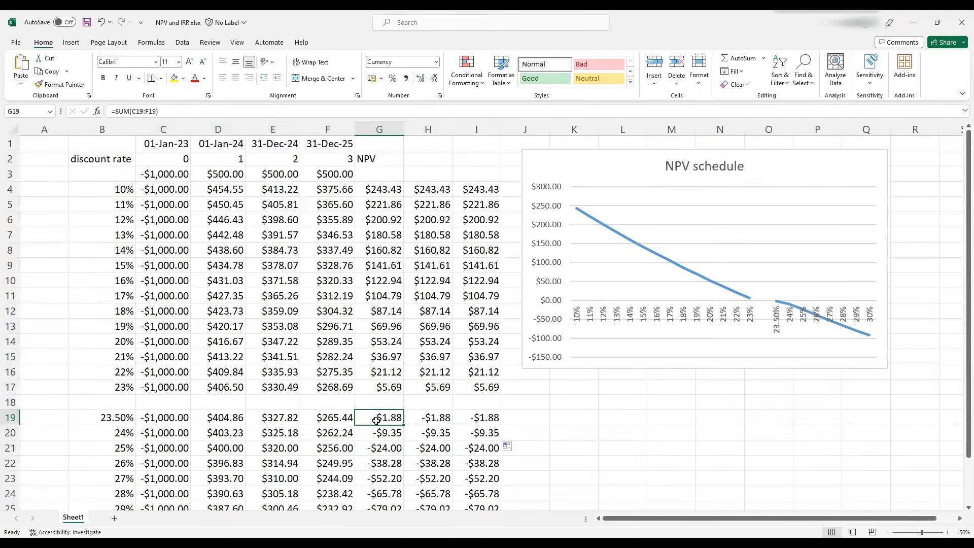
left_click(378, 433)
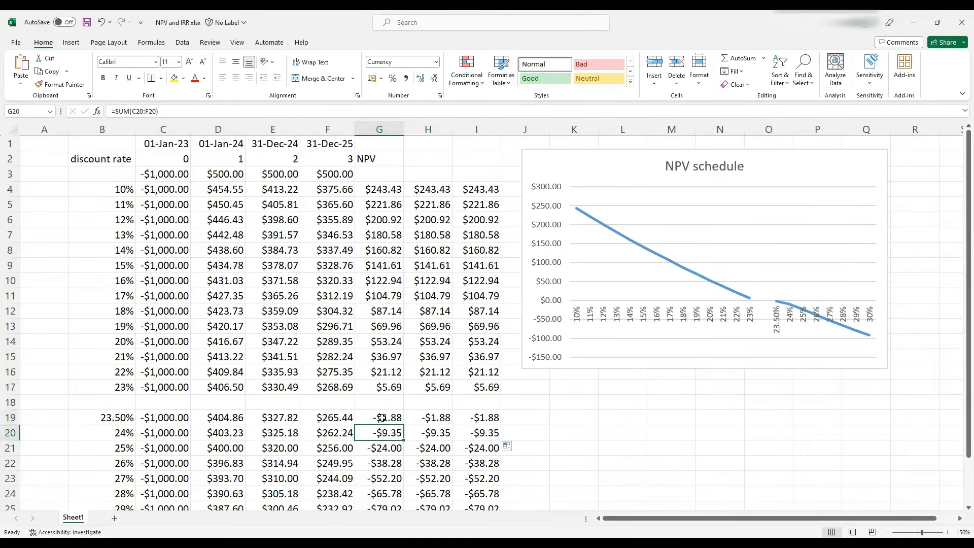
left_click(382, 418)
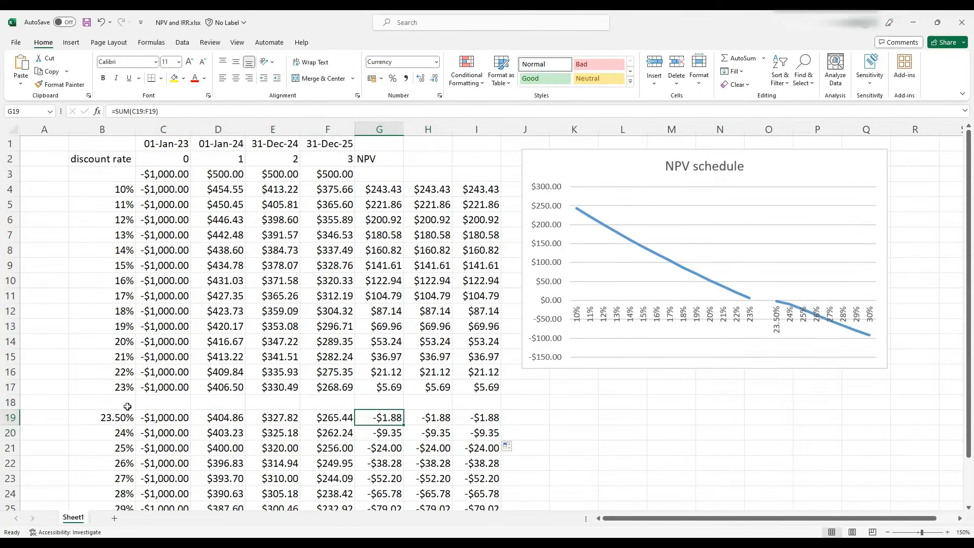
Enter 23.25% as a discount rate in B18
left_click(108, 386)
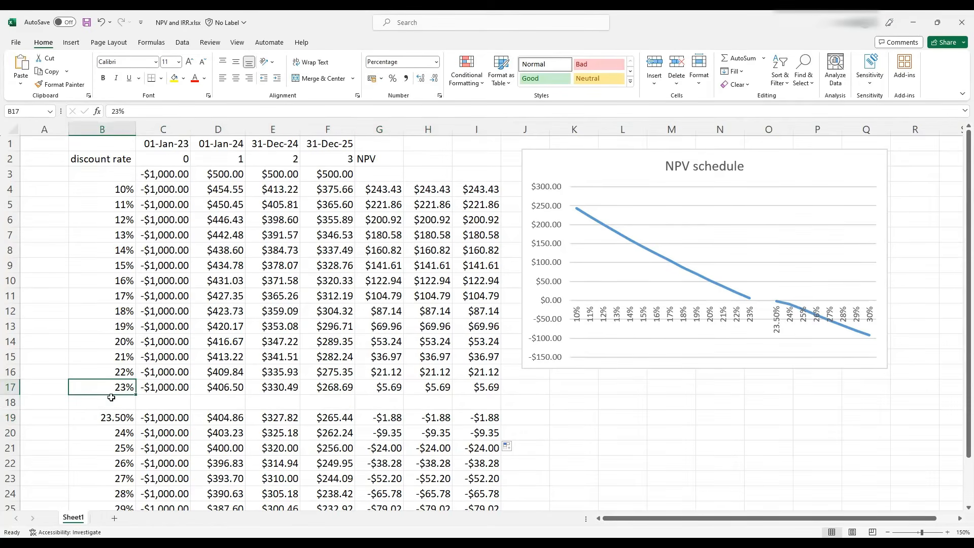
left_click(111, 398)
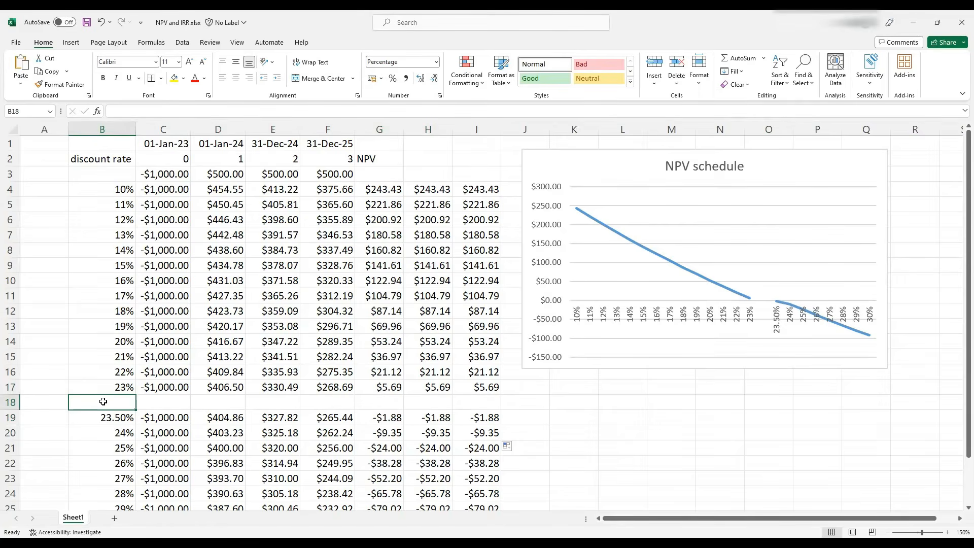
type("23.2")
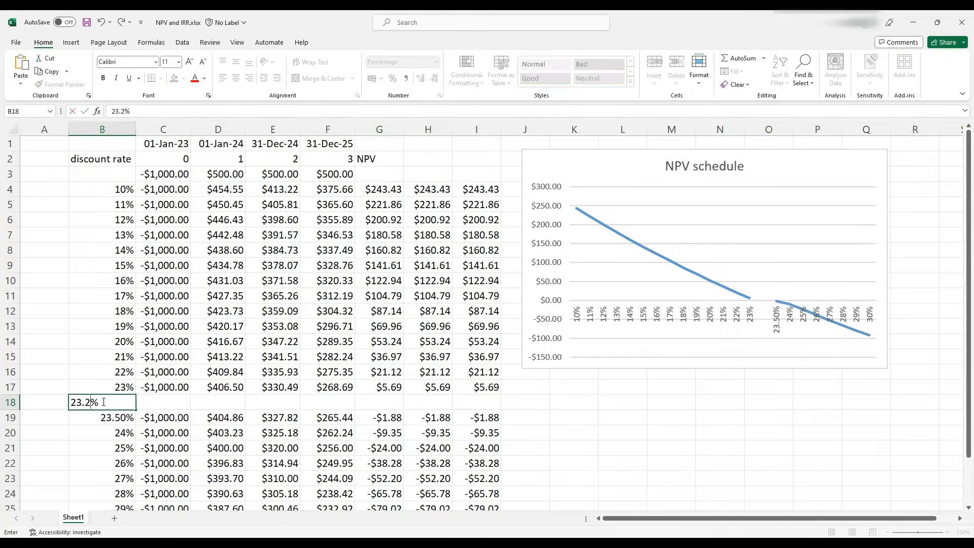
type("5")
key("Return")
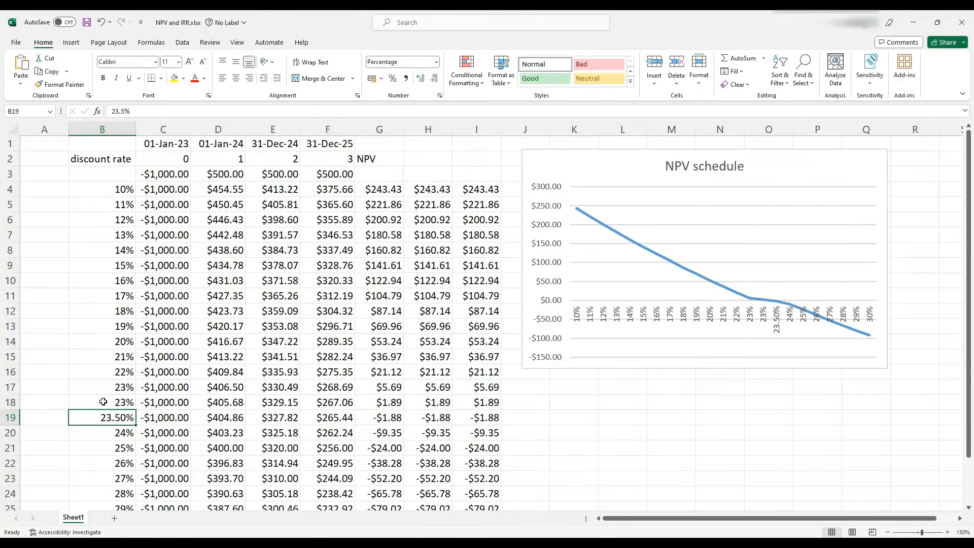
Copy the two-decimal percentage format from B19 onto B18, and check the NPV formulas in rows 18 and 19
left_click(382, 404)
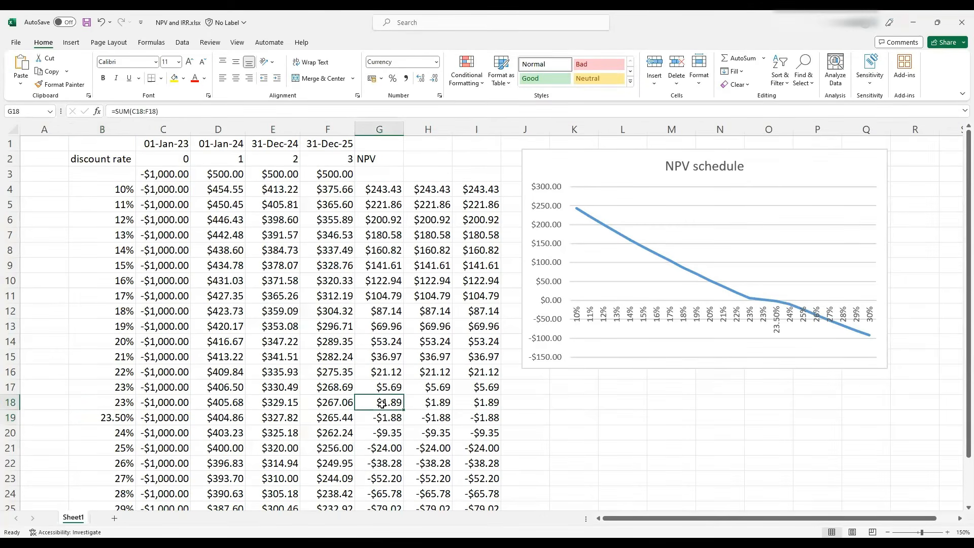
left_click(116, 402)
left_click(106, 413)
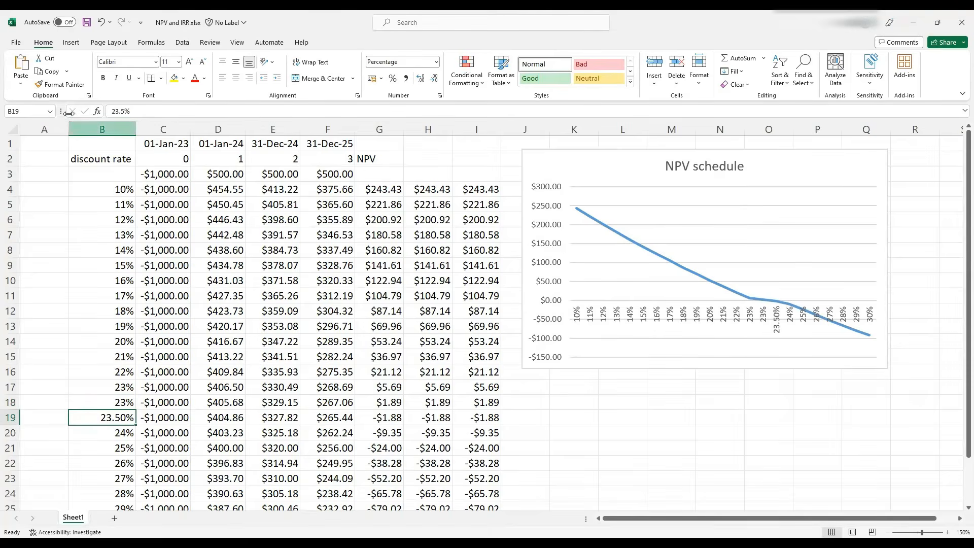
left_click(56, 85)
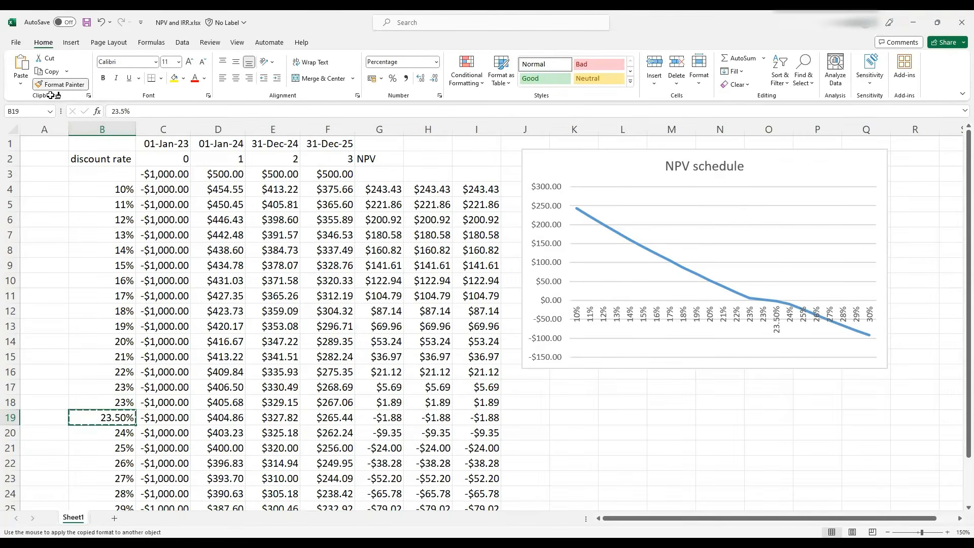
left_click(85, 401)
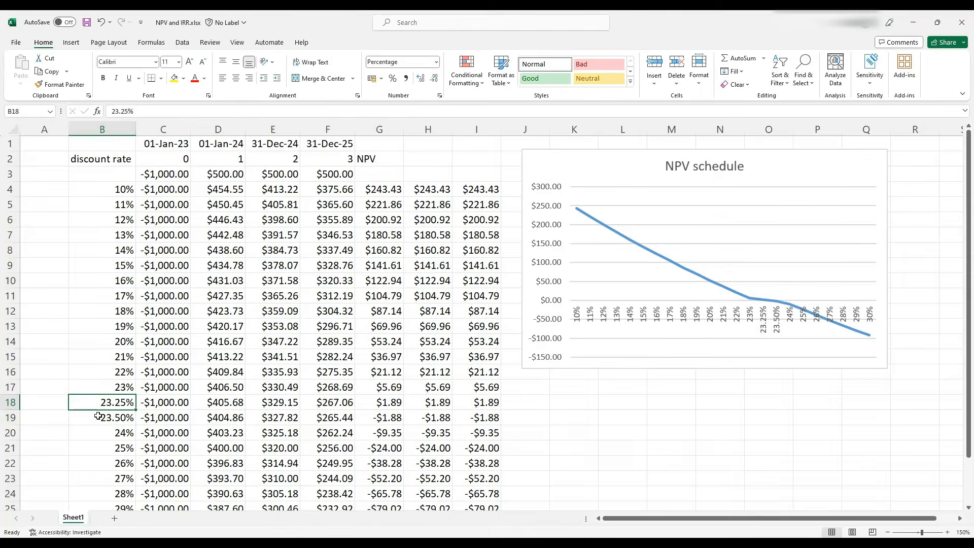
left_click(93, 417)
left_click(92, 405)
left_click(389, 403)
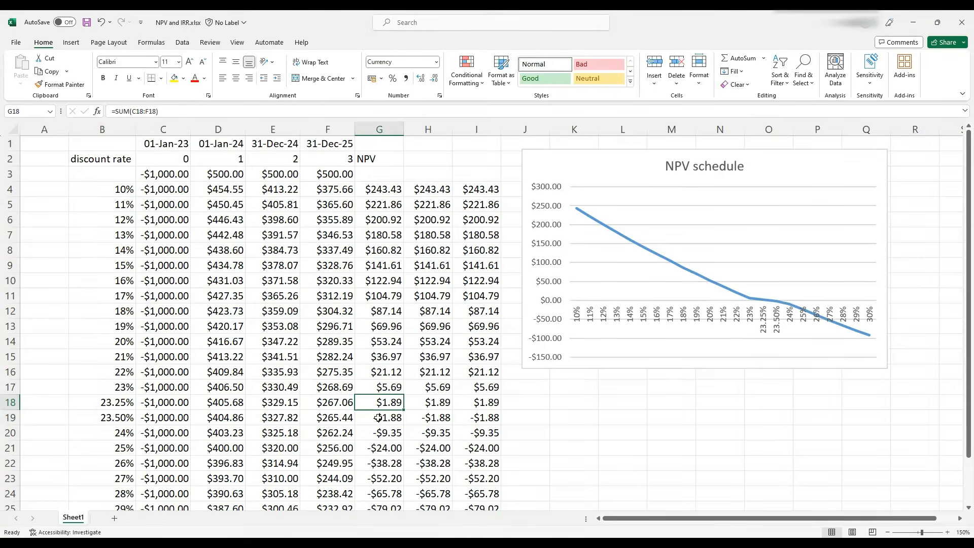
left_click(379, 417)
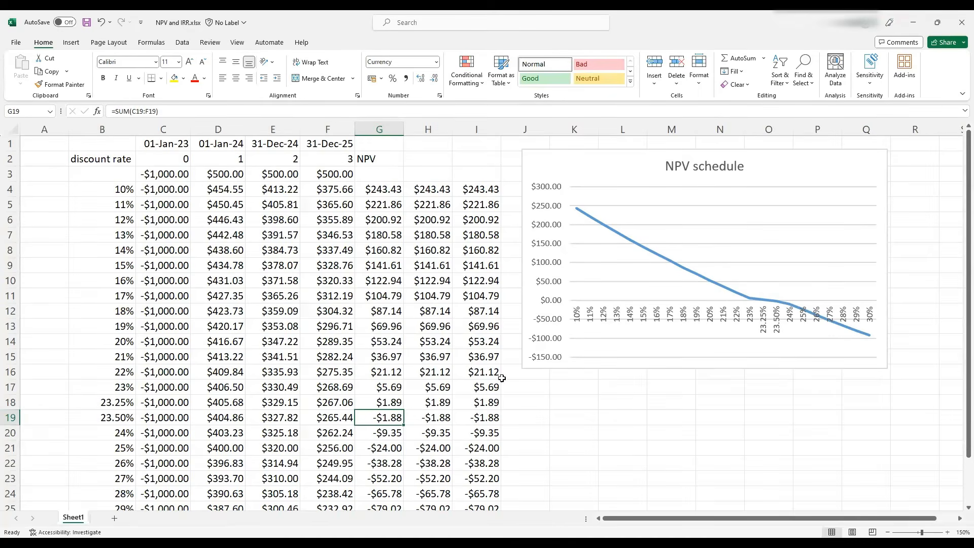
Calculate the IRR of the cash flows in C3:F3 in cell K18
left_click(573, 401)
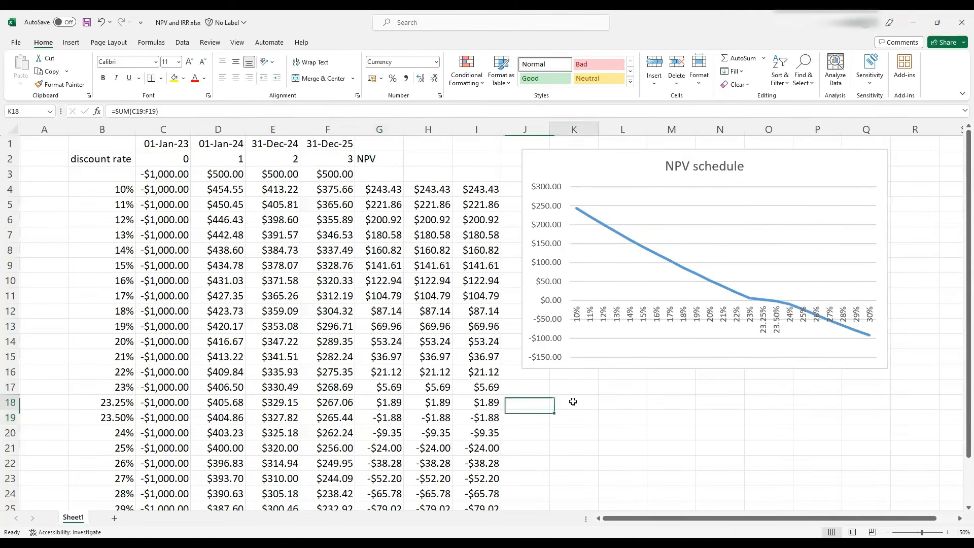
type("=")
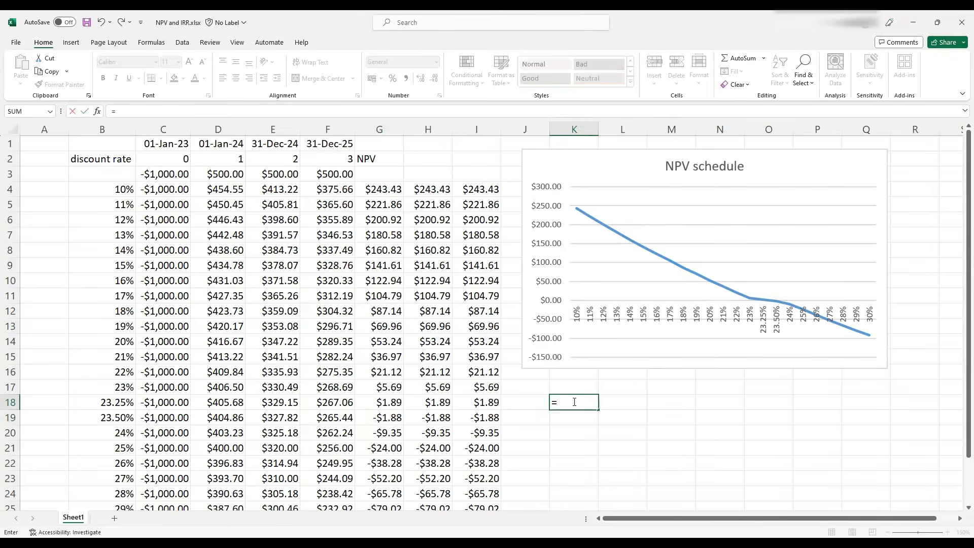
type("irr")
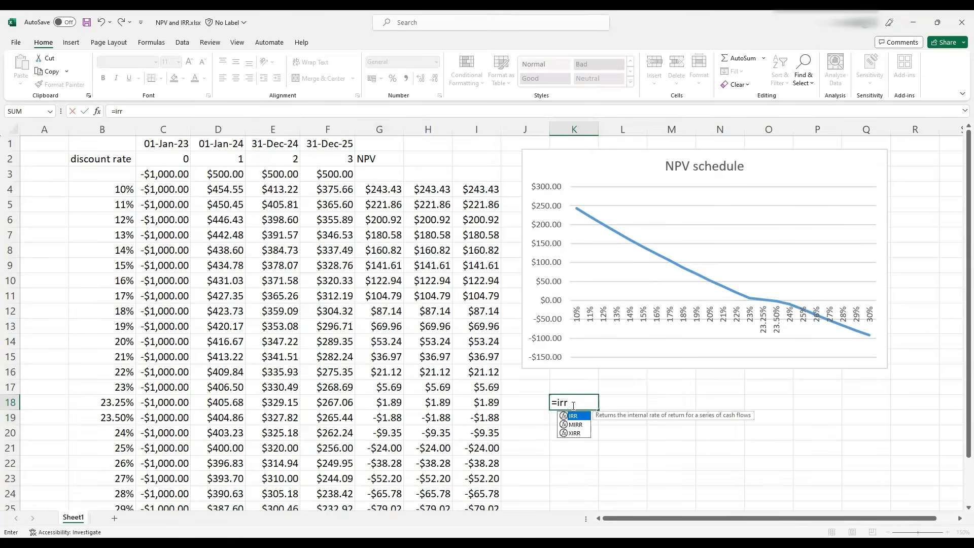
type("(")
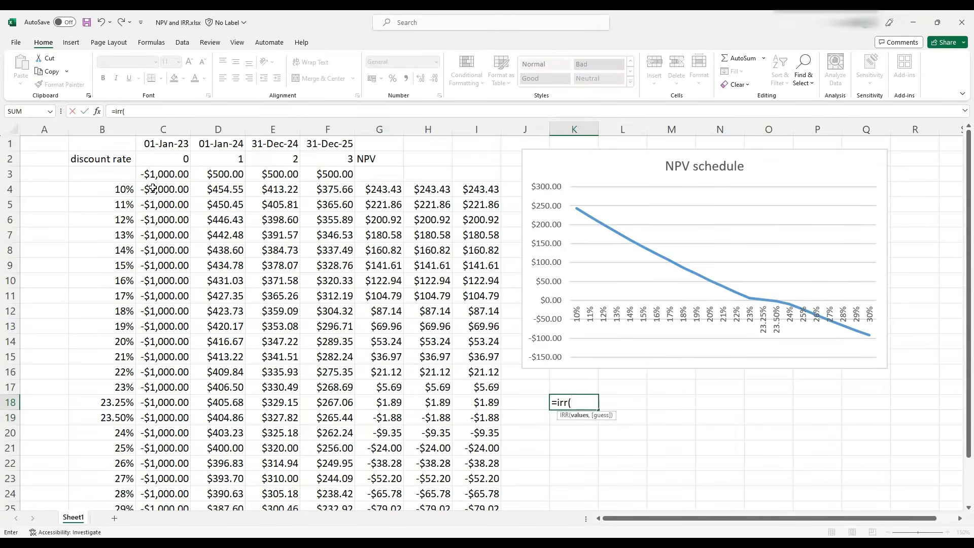
left_click_drag(152, 174, 244, 181)
left_click_drag(316, 174, 318, 174)
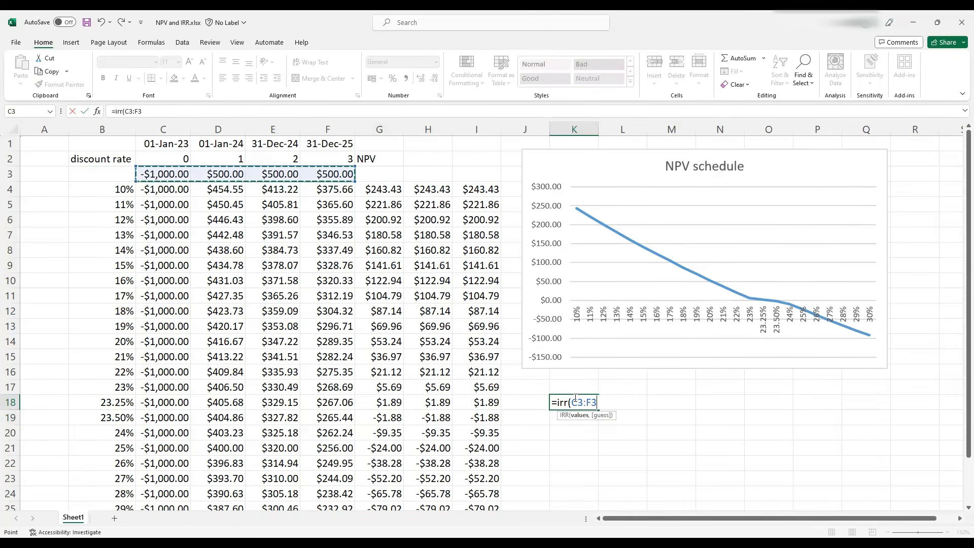
type(",)")
key("Return")
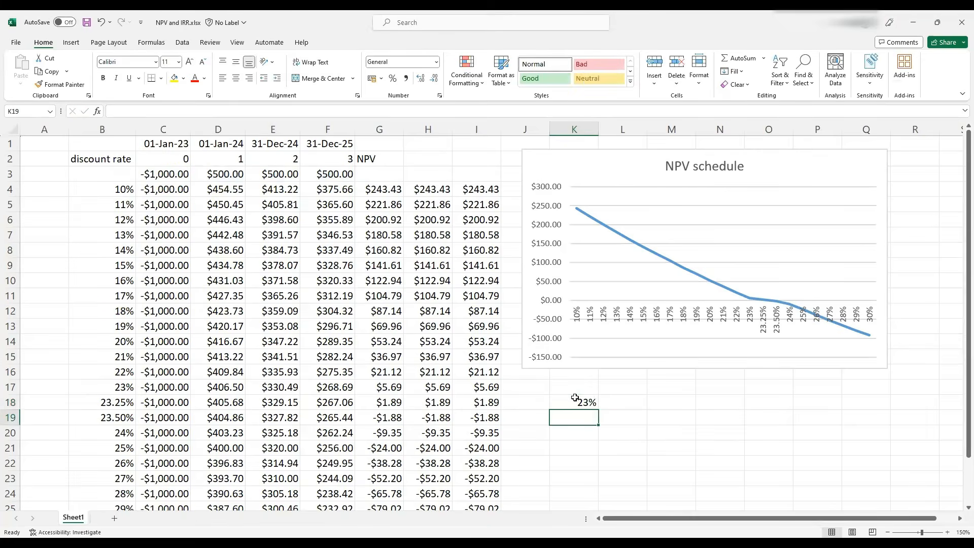
Format K18 as a percentage with two decimal places
left_click(569, 403)
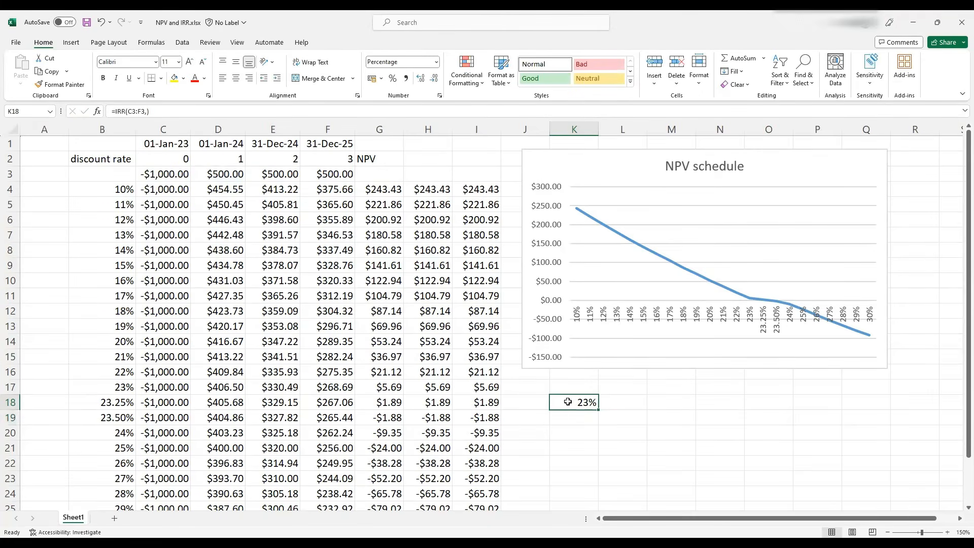
right_click(569, 405)
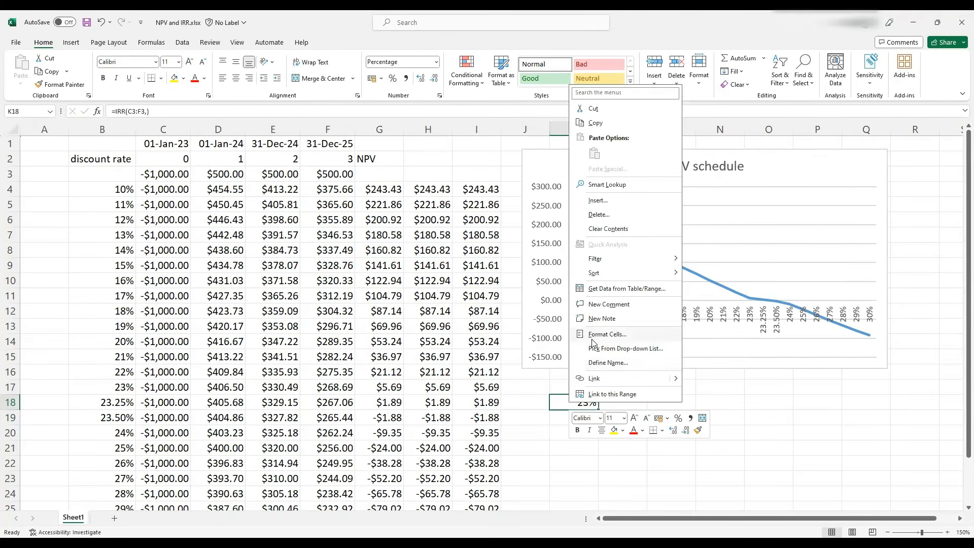
left_click(593, 336)
left_click(600, 277)
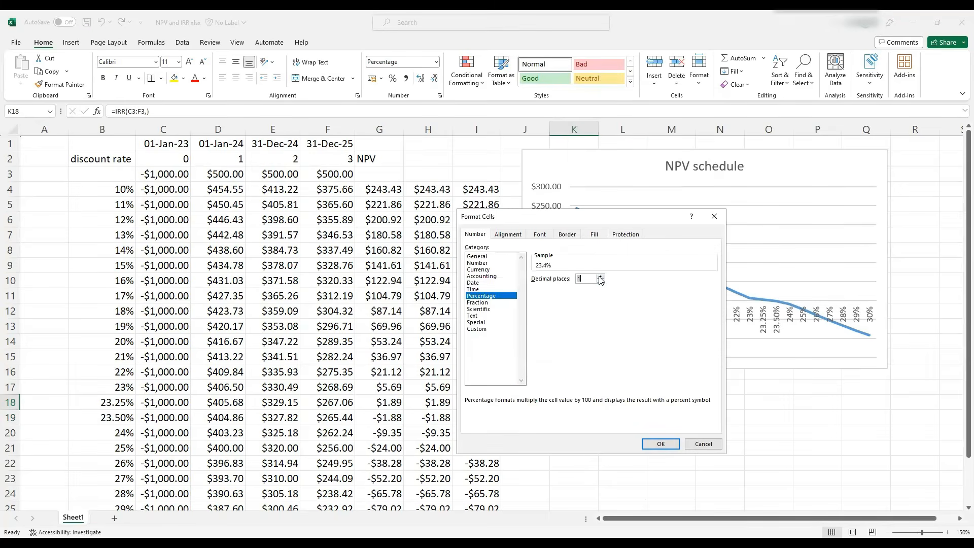
left_click(600, 276)
left_click(657, 444)
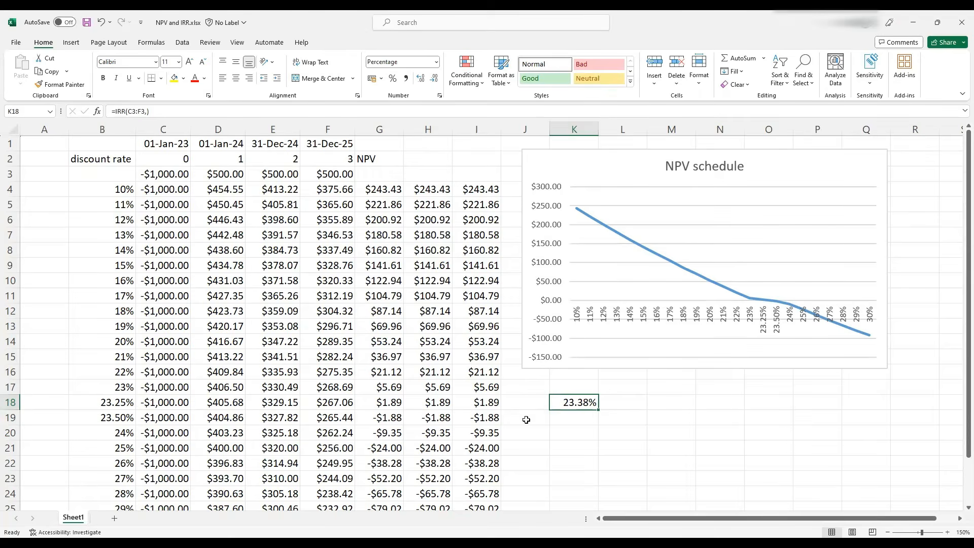
Calculate the XIRR in L18 using the cash flows in C3:F3 and the dates in C1:F1
left_click(619, 404)
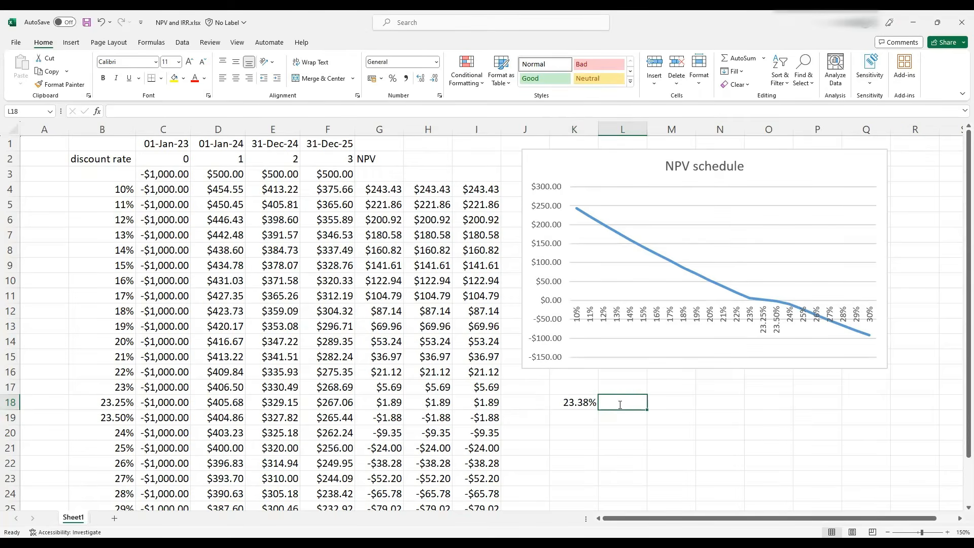
type("=xirr")
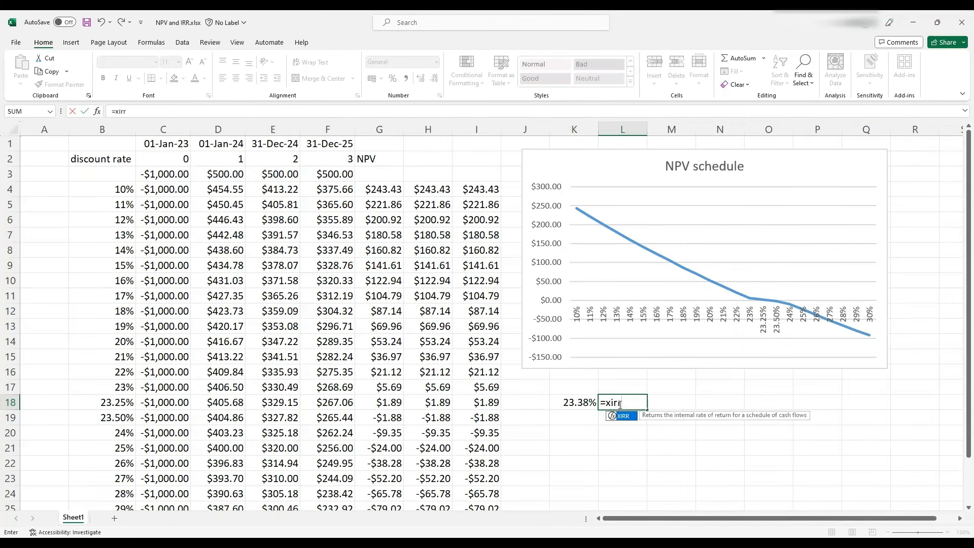
type("(")
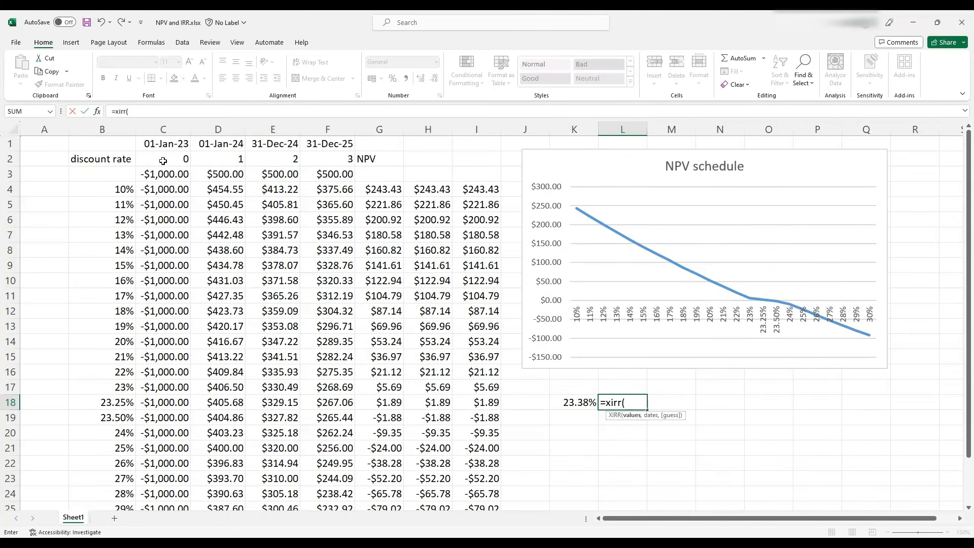
left_click_drag(158, 174, 329, 174)
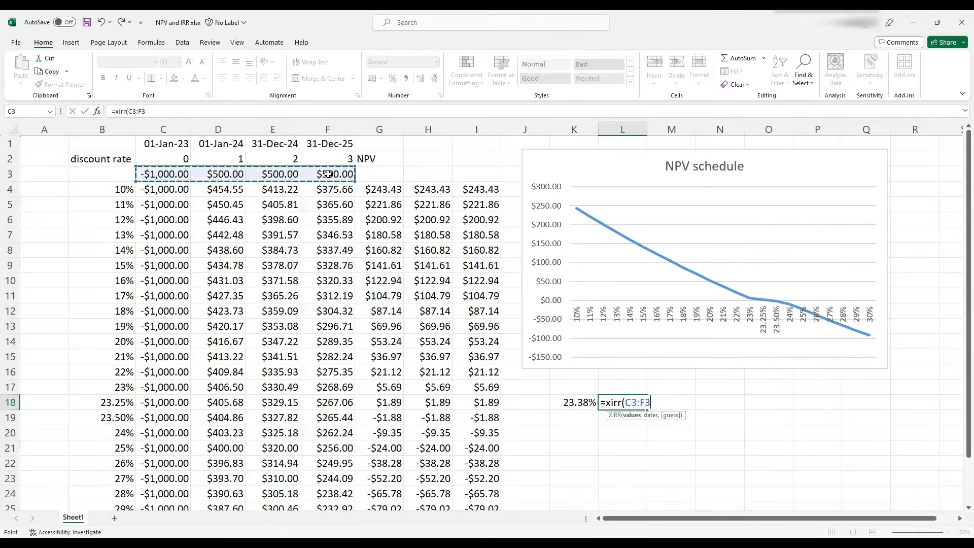
type(",")
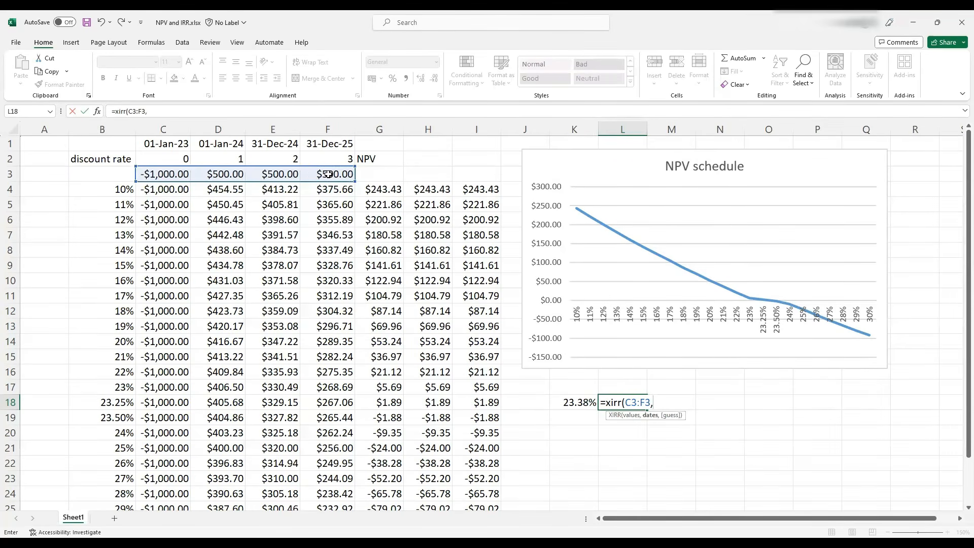
left_click_drag(168, 143, 315, 144)
type(",")
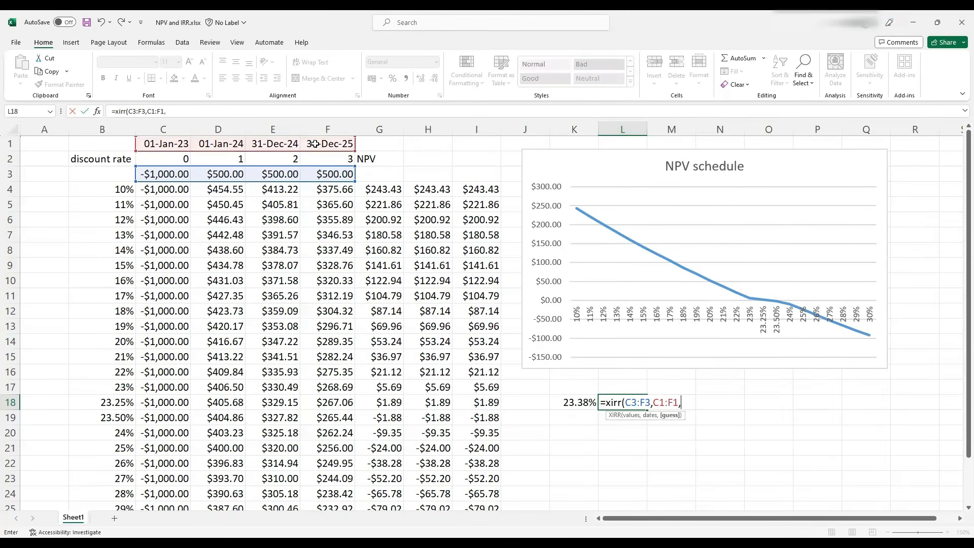
key("BackSpace")
type(")")
key("Return")
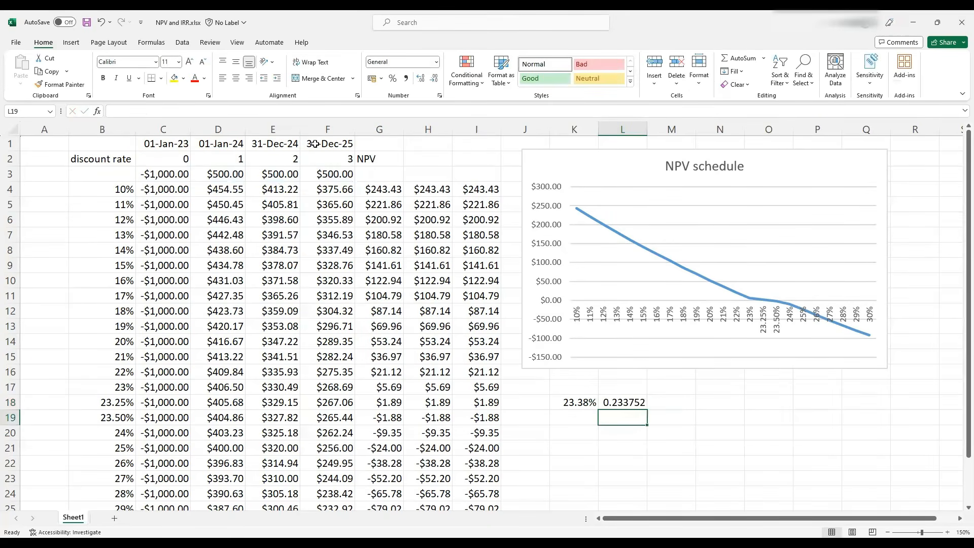
Copy K18's percentage format onto L18
left_click(583, 404)
left_click(64, 85)
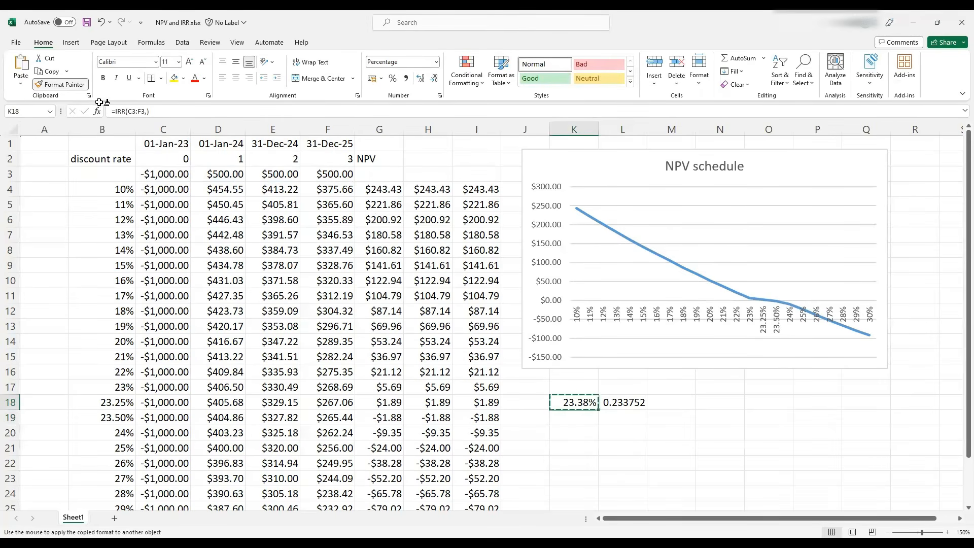
left_click(611, 410)
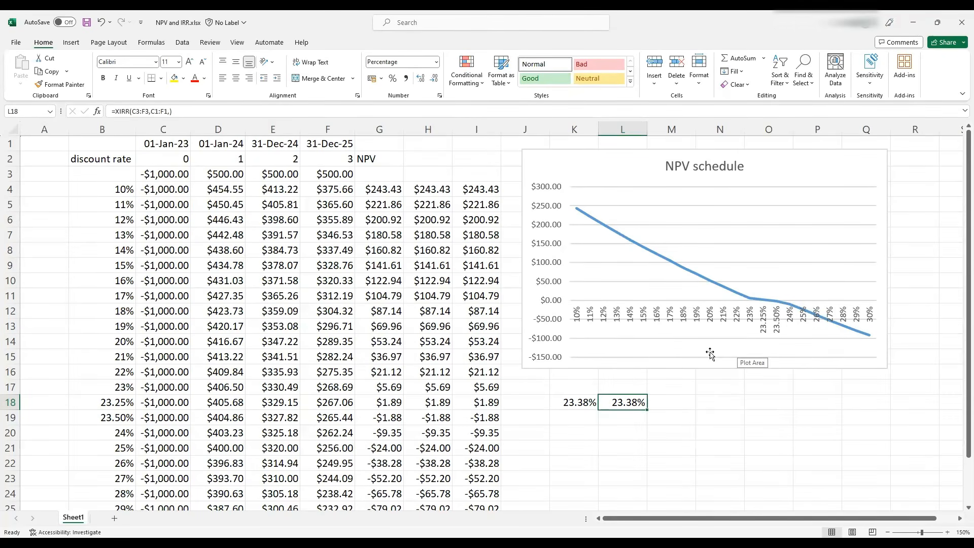
Compare the NPV and XNPV formulas in H4 and I4 with the IRR and XIRR formulas in K18 and L18
left_click(428, 188)
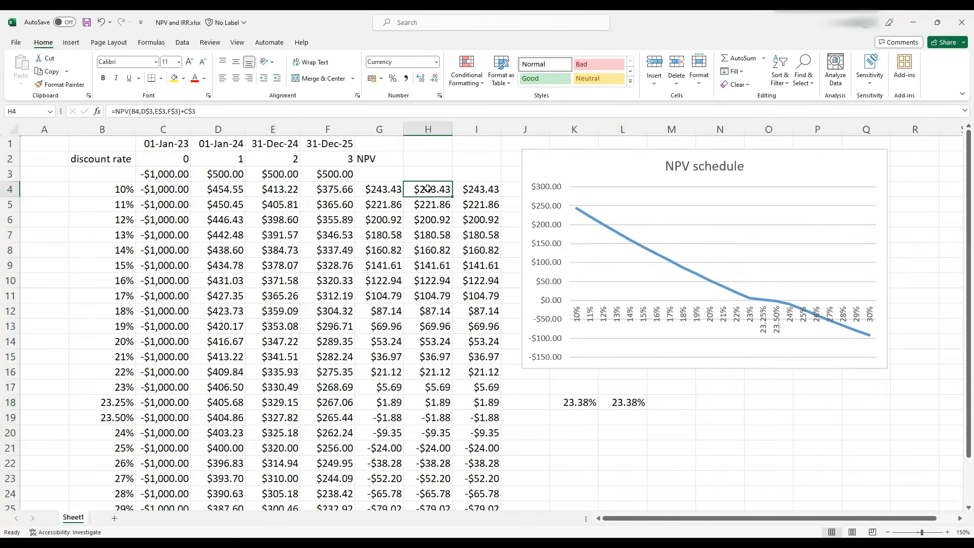
left_click(468, 188)
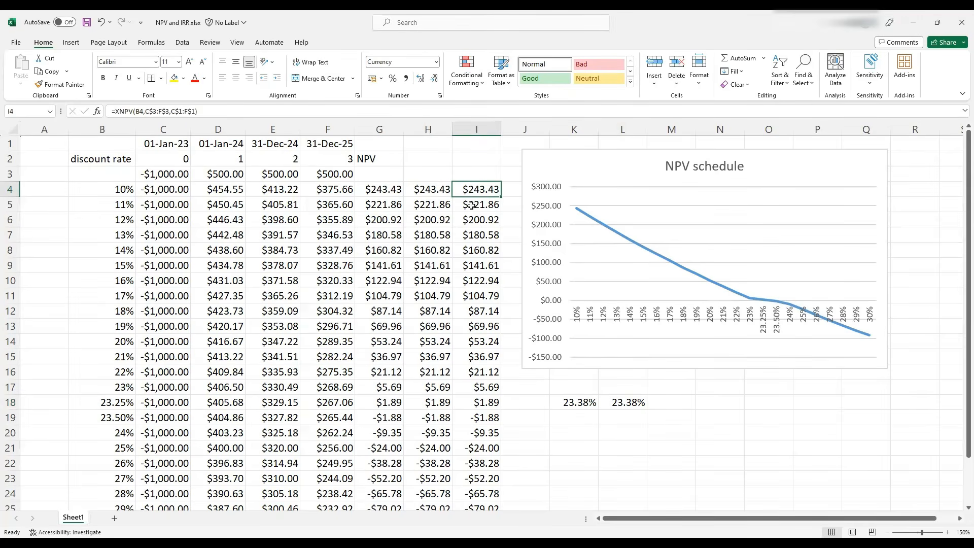
left_click(566, 403)
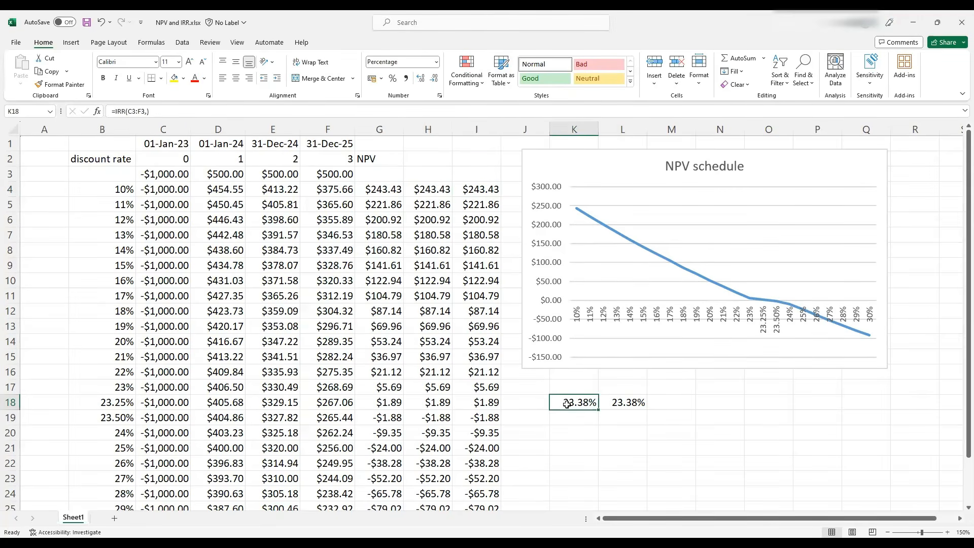
left_click(635, 403)
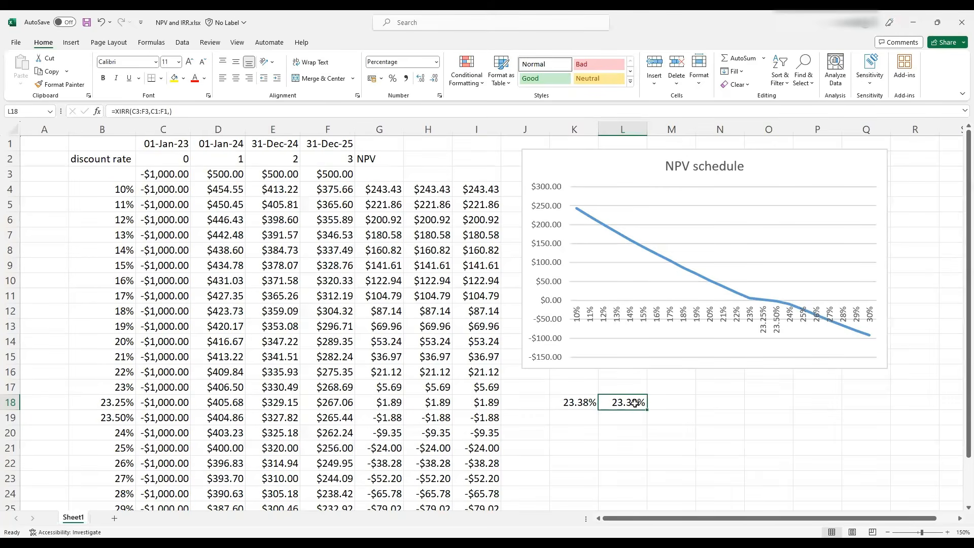